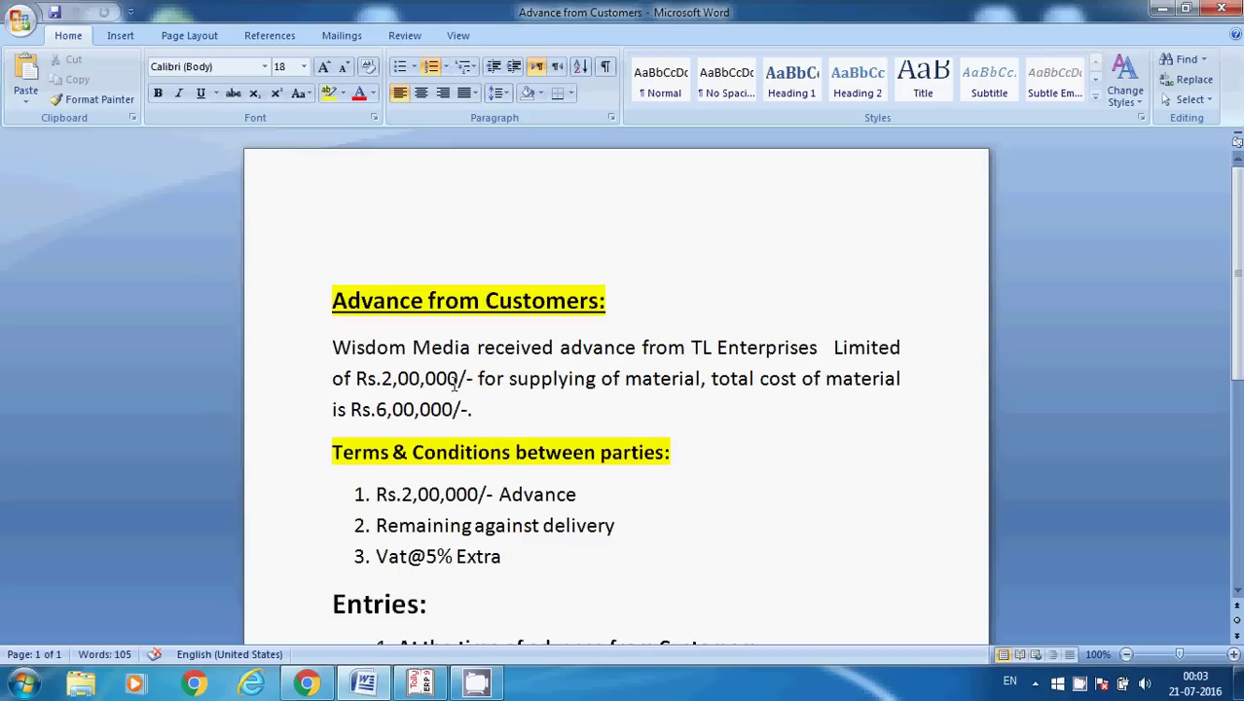
Review the Word entries summary, noting TL Enterprises and the Rs.6,00,000 total material cost
{"action": "left_click", "coordinate": [702, 348]}
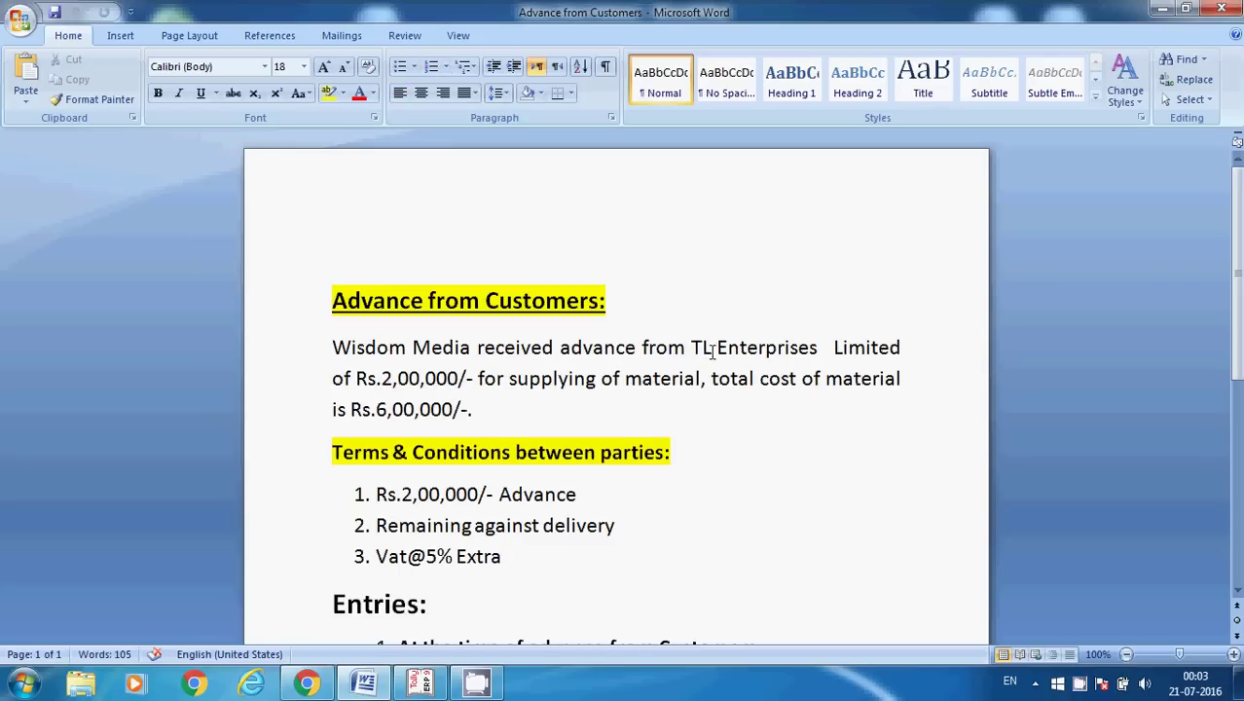
{"action": "left_click", "coordinate": [729, 348]}
{"action": "scroll", "coordinate": [664, 382], "scroll_direction": "down", "scroll_amount": 1}
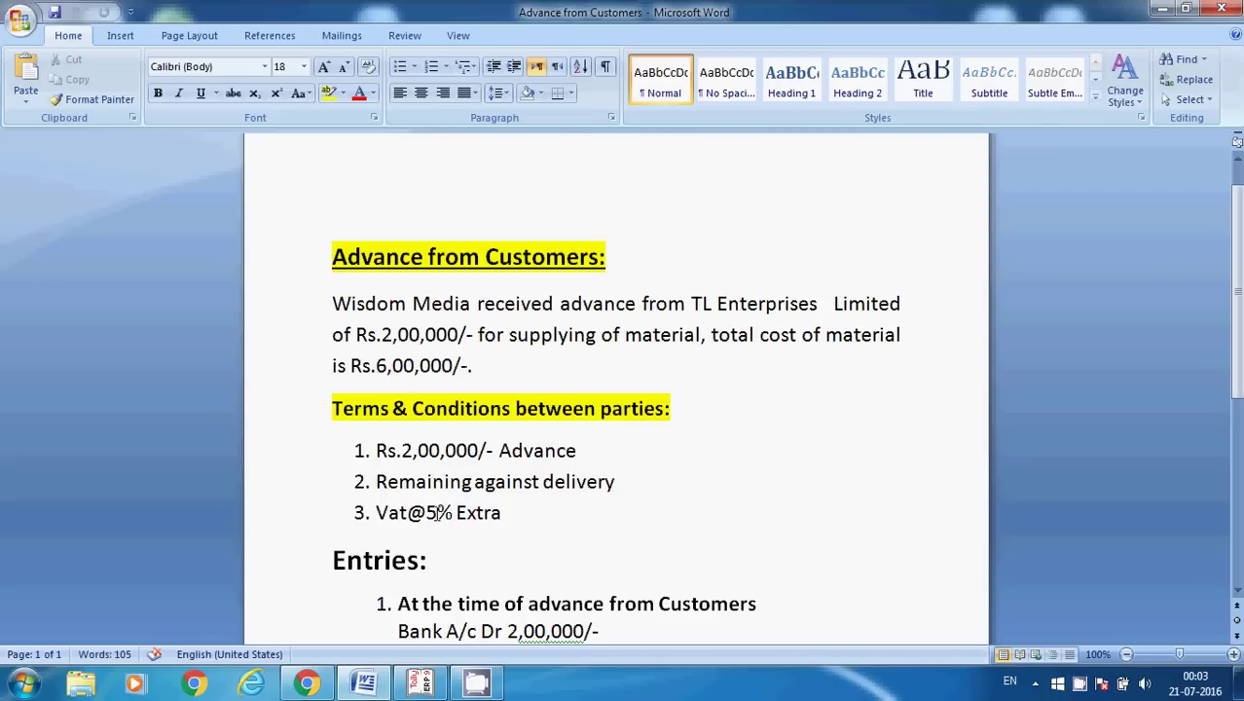
{"action": "left_click", "coordinate": [392, 366]}
{"action": "scroll", "coordinate": [486, 574], "scroll_direction": "down", "scroll_amount": 2}
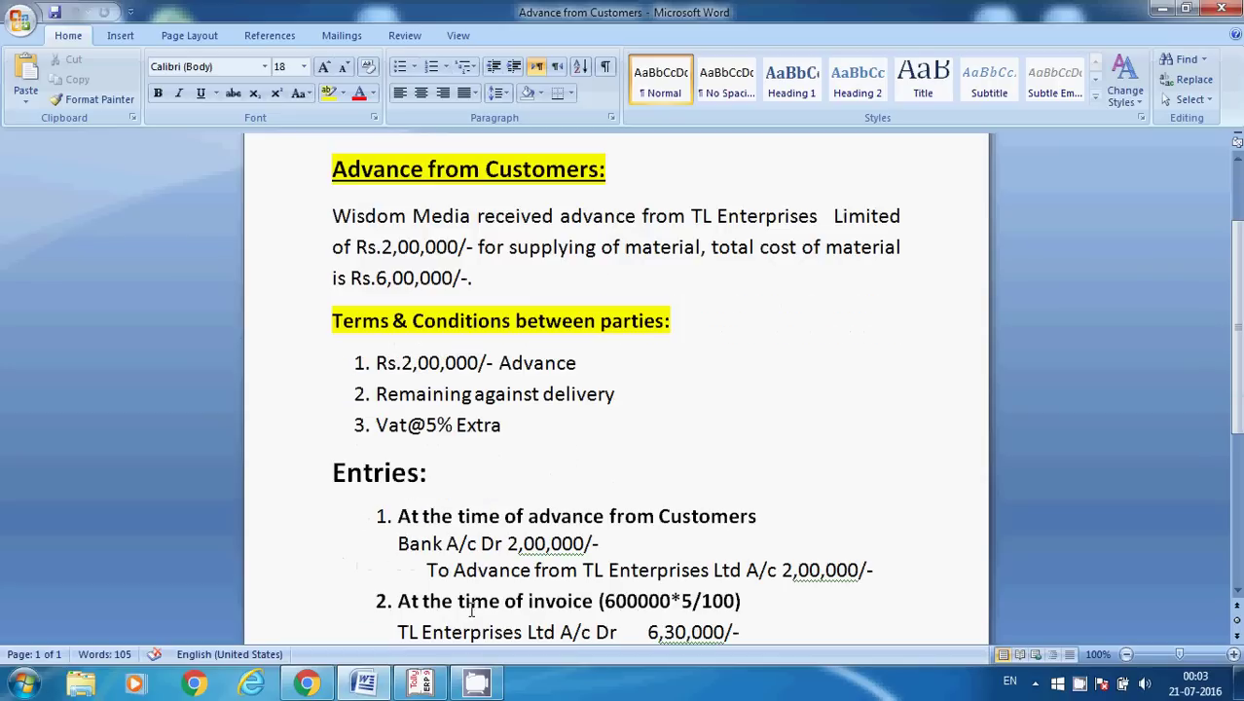
{"action": "scroll", "coordinate": [471, 608], "scroll_direction": "up", "scroll_amount": 3}
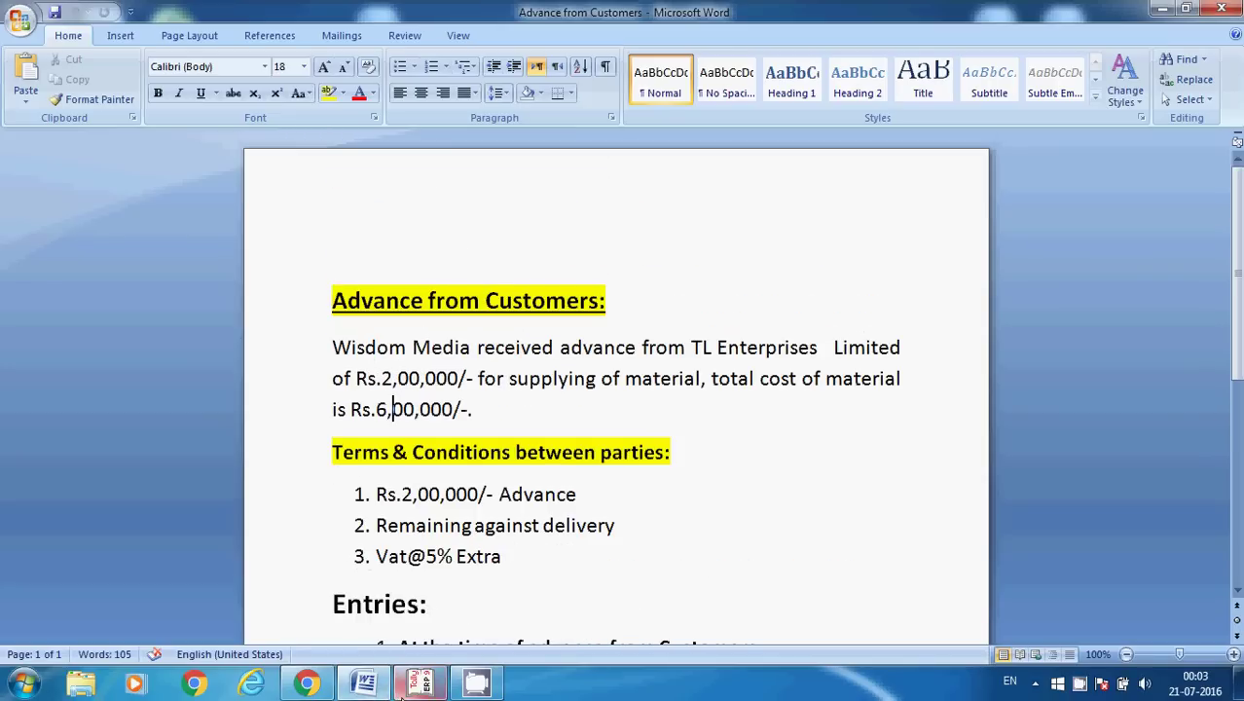
{"action": "mouse_move", "coordinate": [413, 693]}
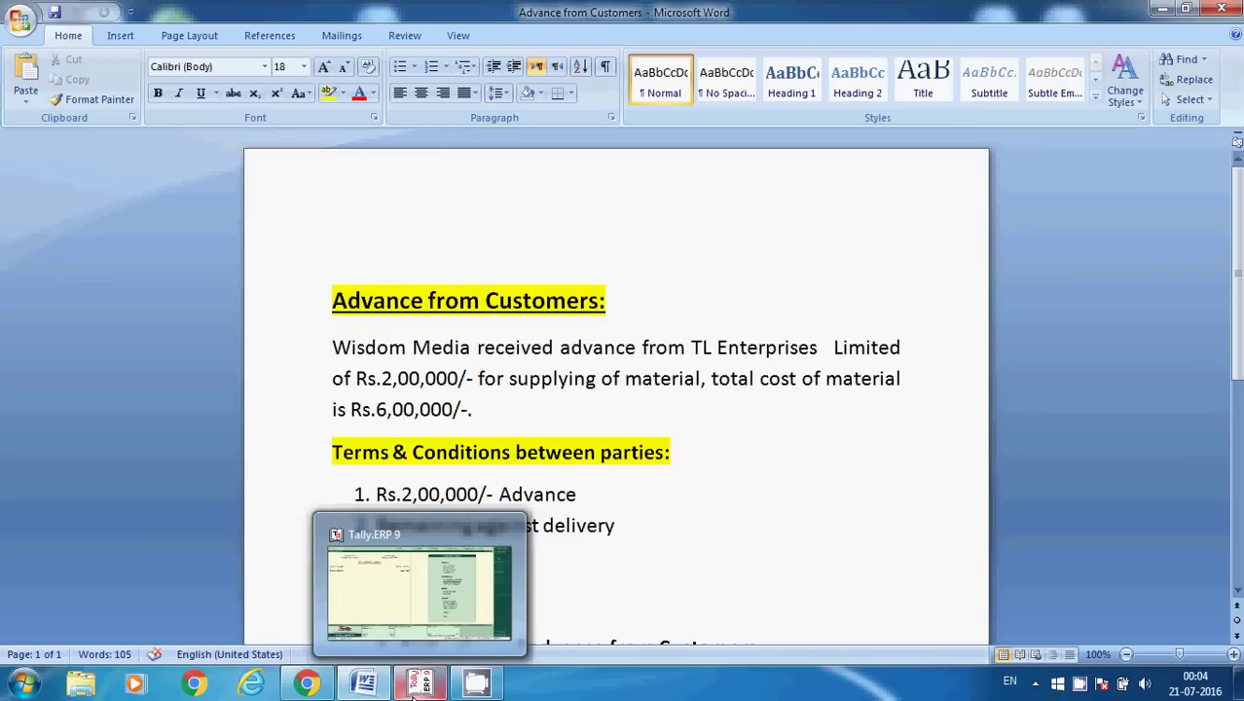
In Tally, open the Advance From TL Enterprises Ltd ledger for alteration and quit without changes
{"action": "left_click", "coordinate": [396, 589]}
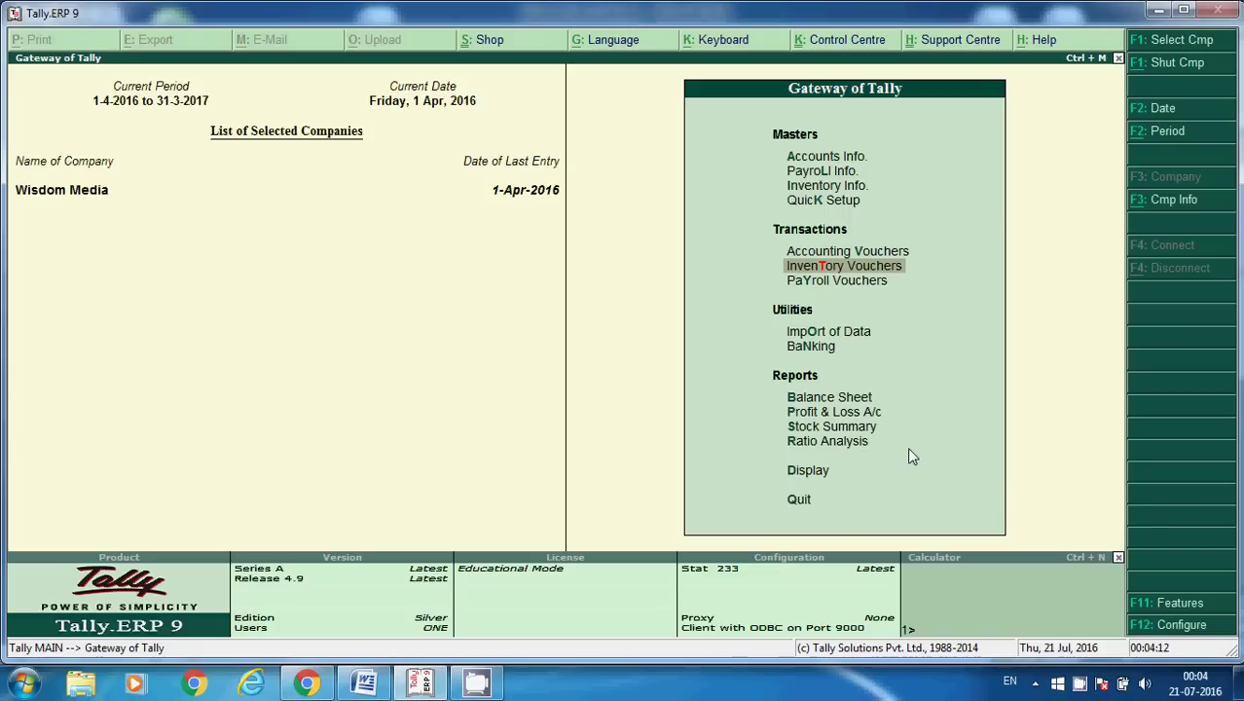
{"action": "left_click", "coordinate": [826, 160]}
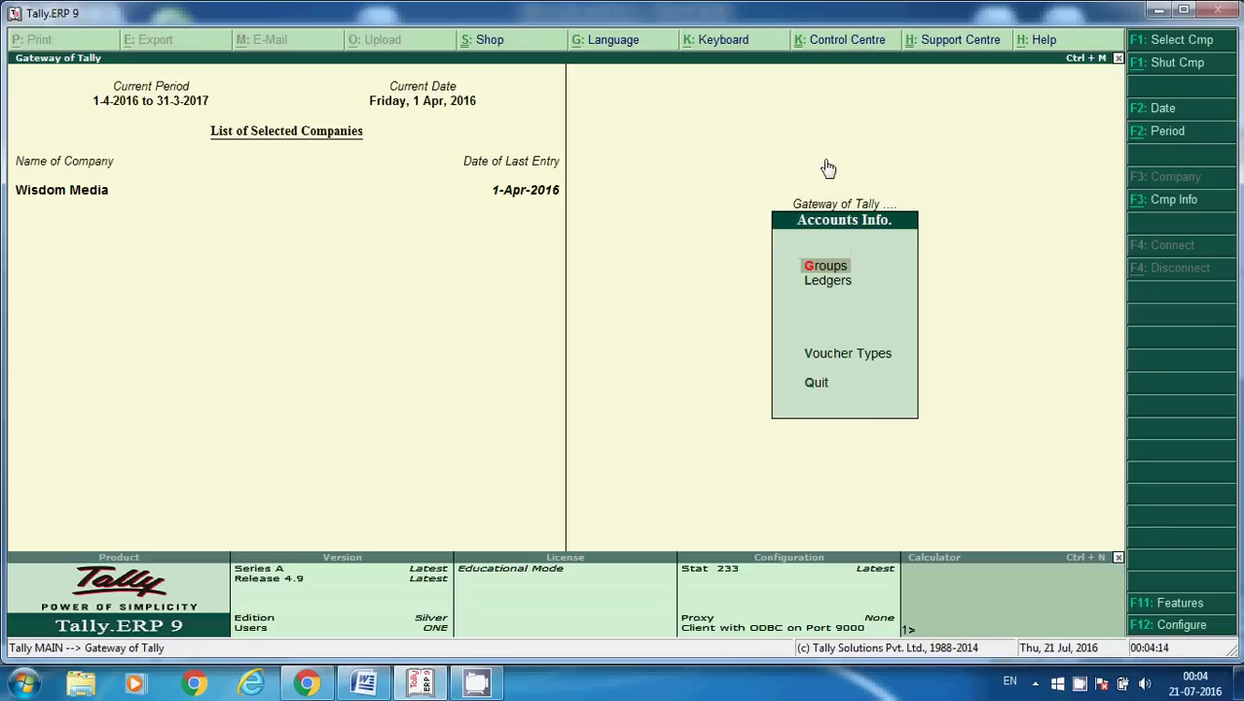
{"action": "left_click", "coordinate": [837, 283]}
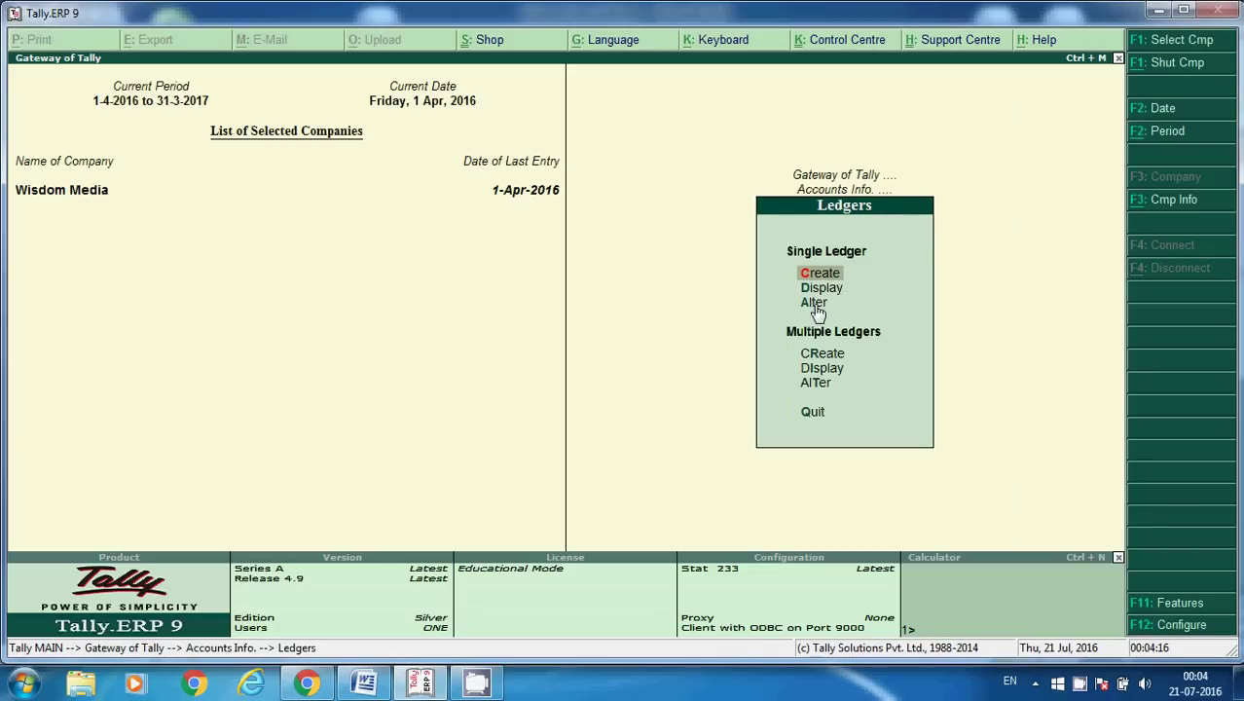
{"action": "left_click", "coordinate": [815, 304]}
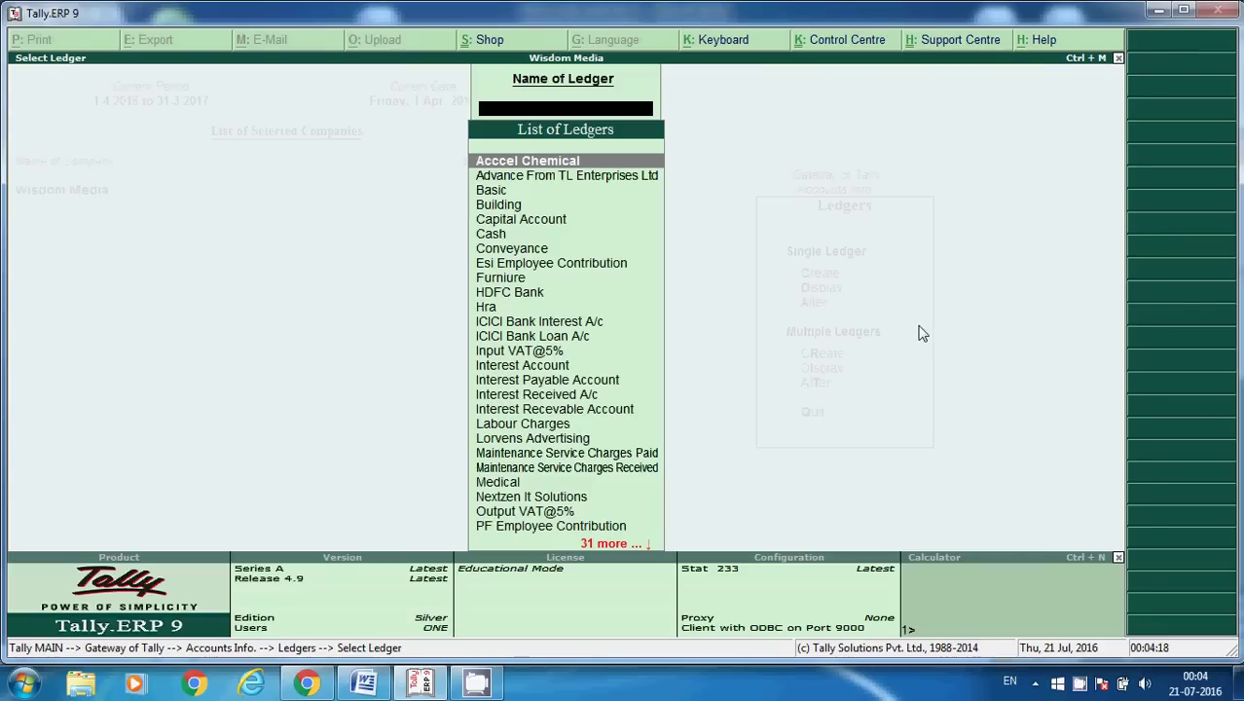
{"action": "type", "text": "Ad"}
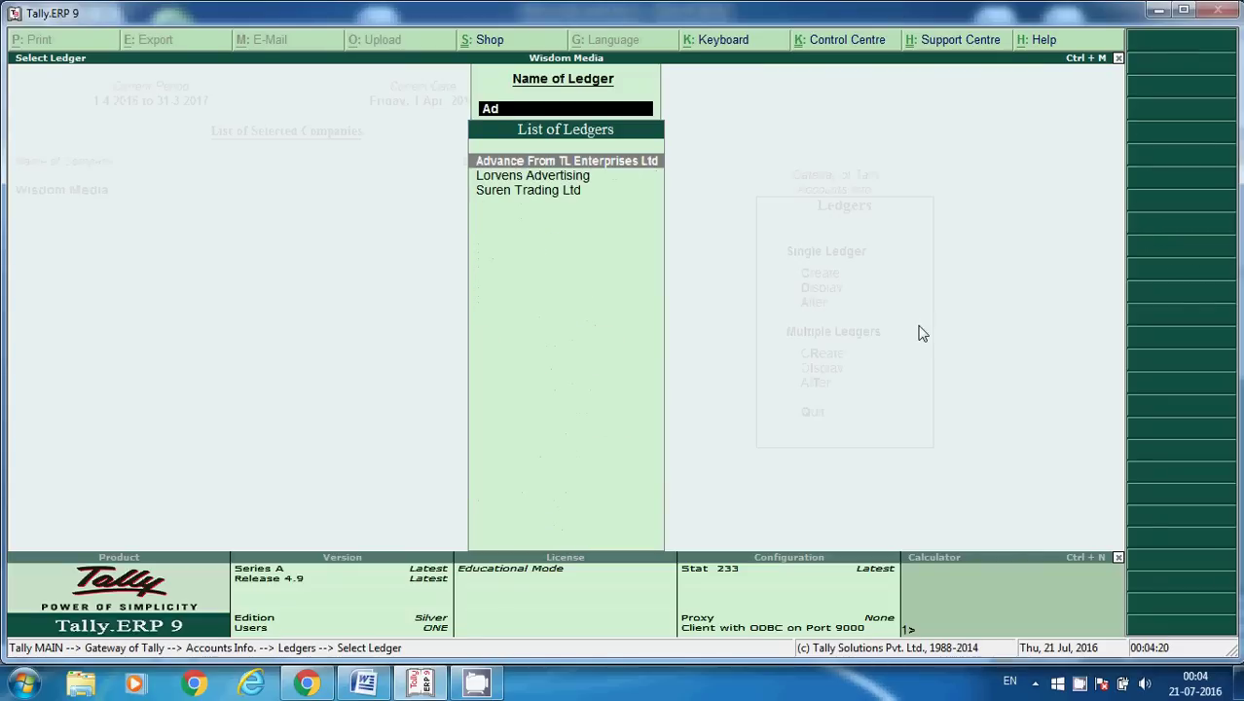
{"action": "key", "text": "Return"}
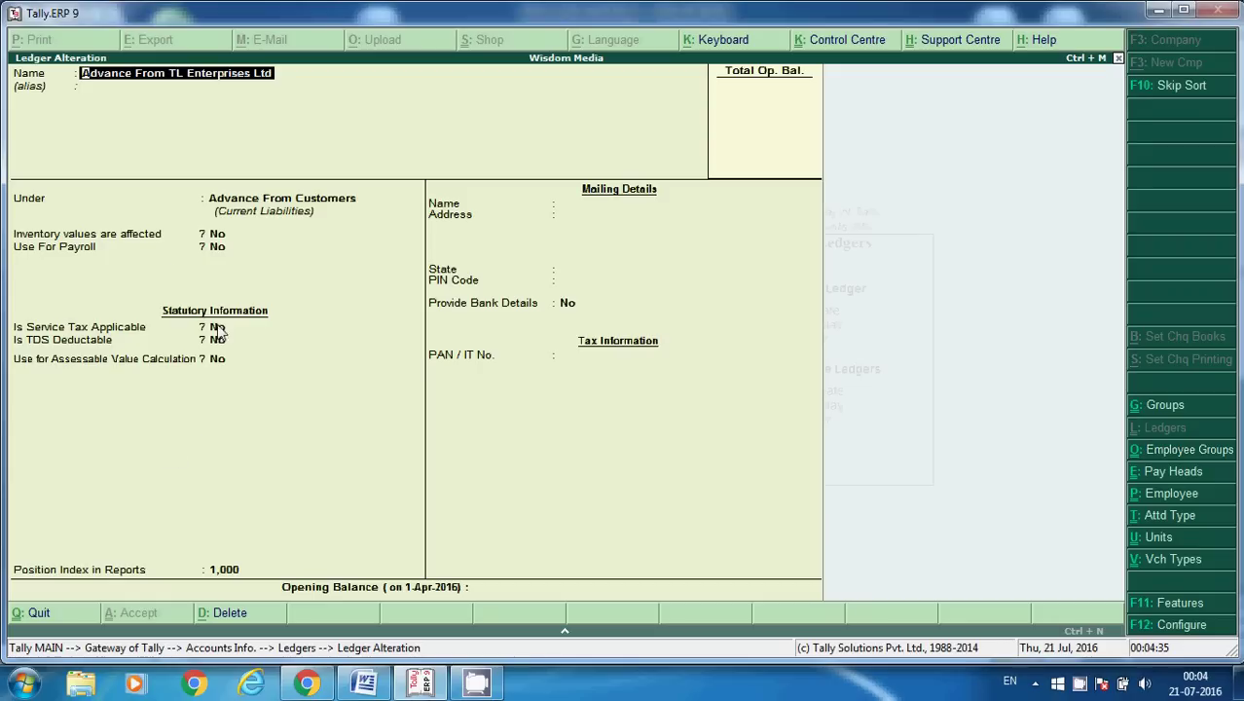
{"action": "key", "text": "Escape"}
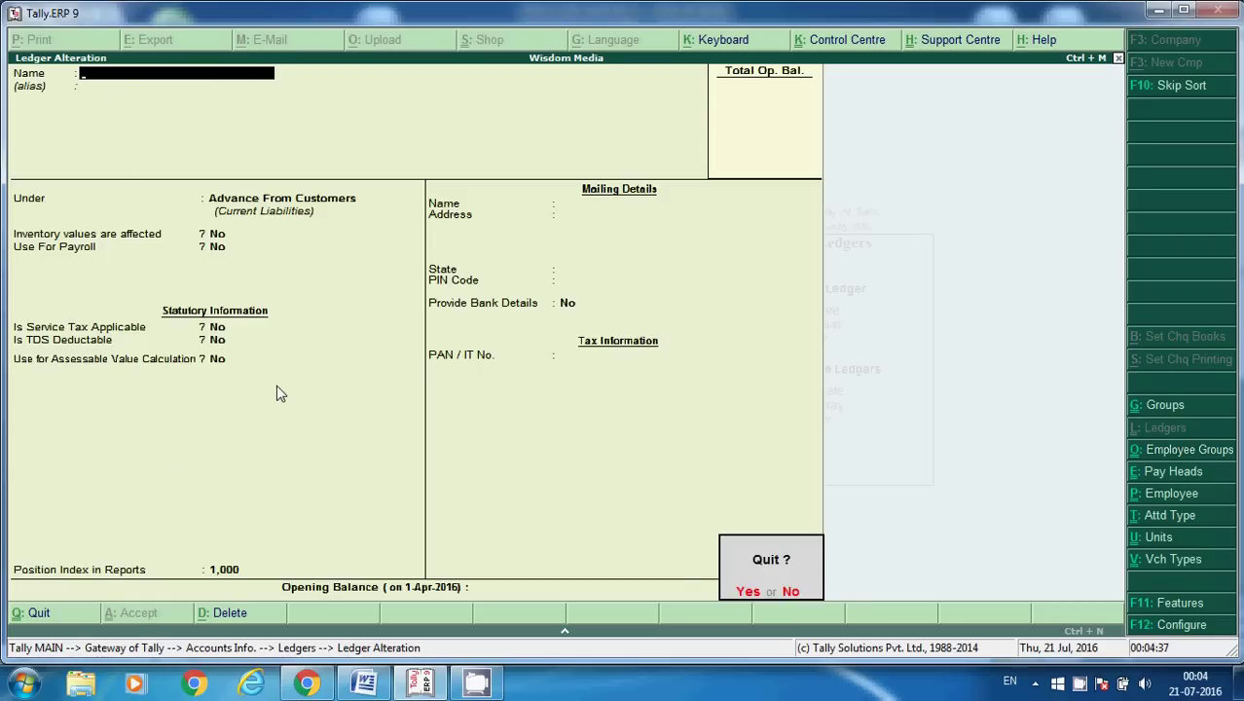
{"action": "key", "text": "y"}
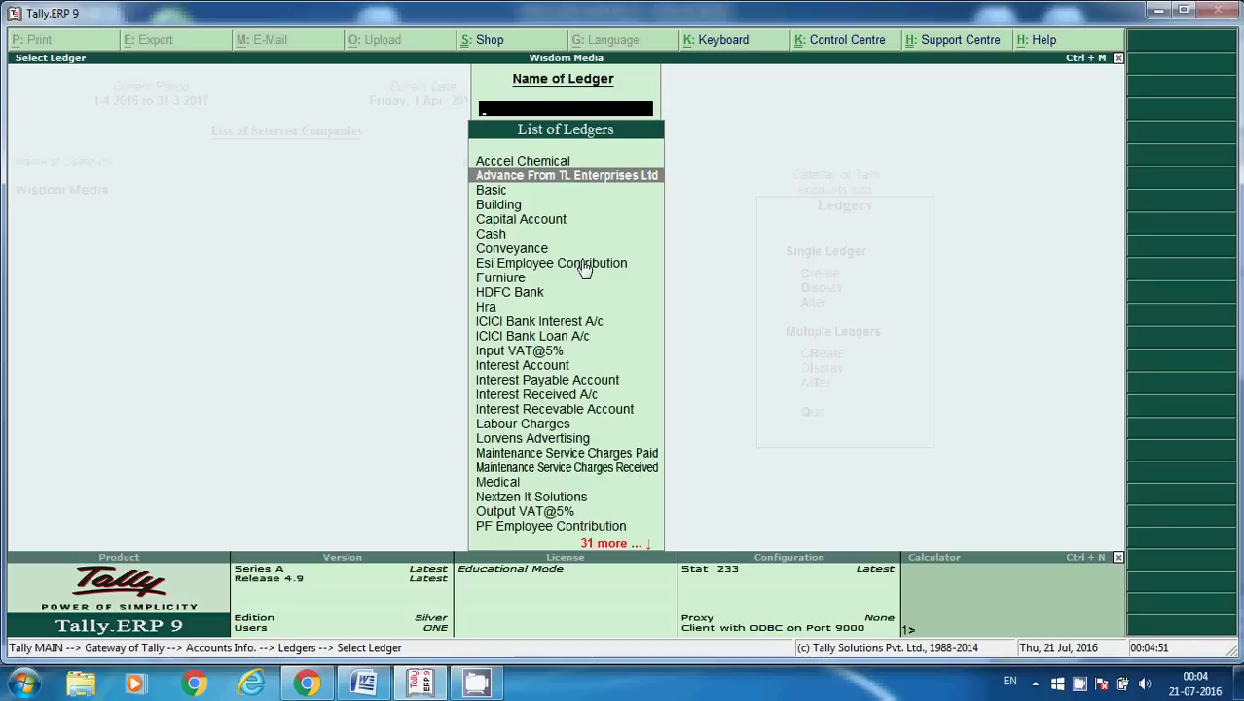
Open the TL Enterprises Ltd ledger from Select Ledger and close it
{"action": "type", "text": "Ad"}
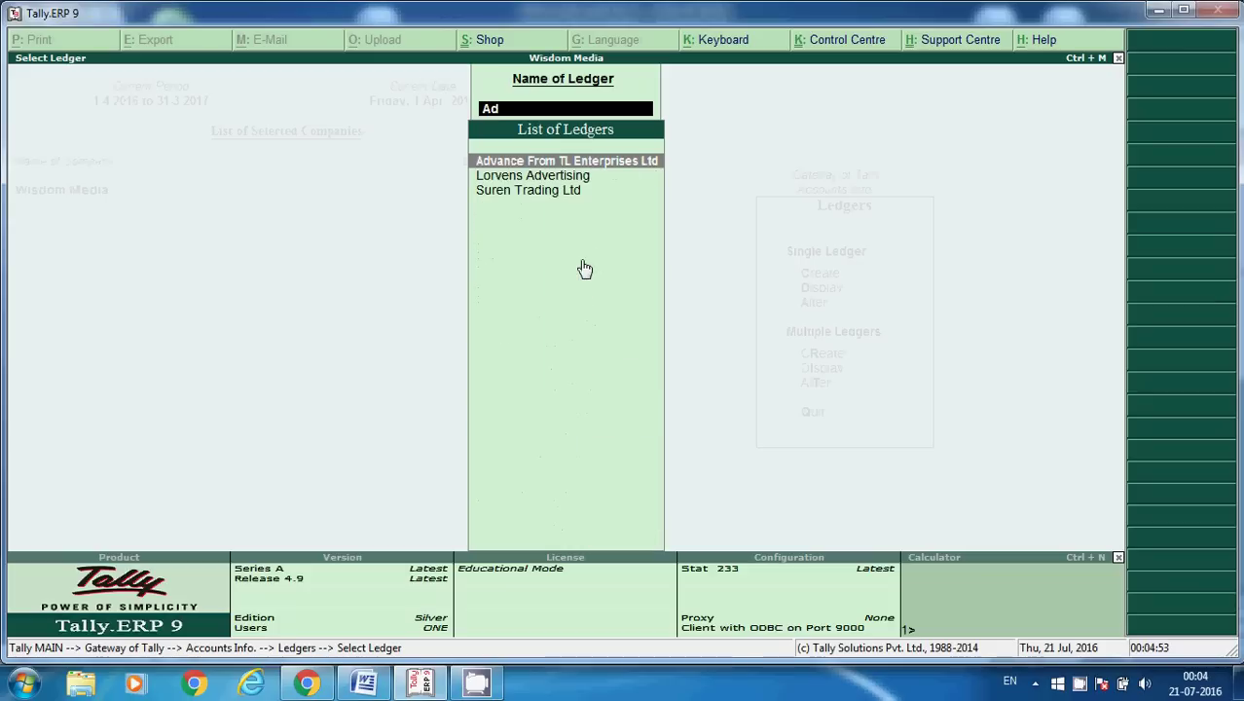
{"action": "key", "text": "BackSpace"}
{"action": "key", "text": "BackSpace"}
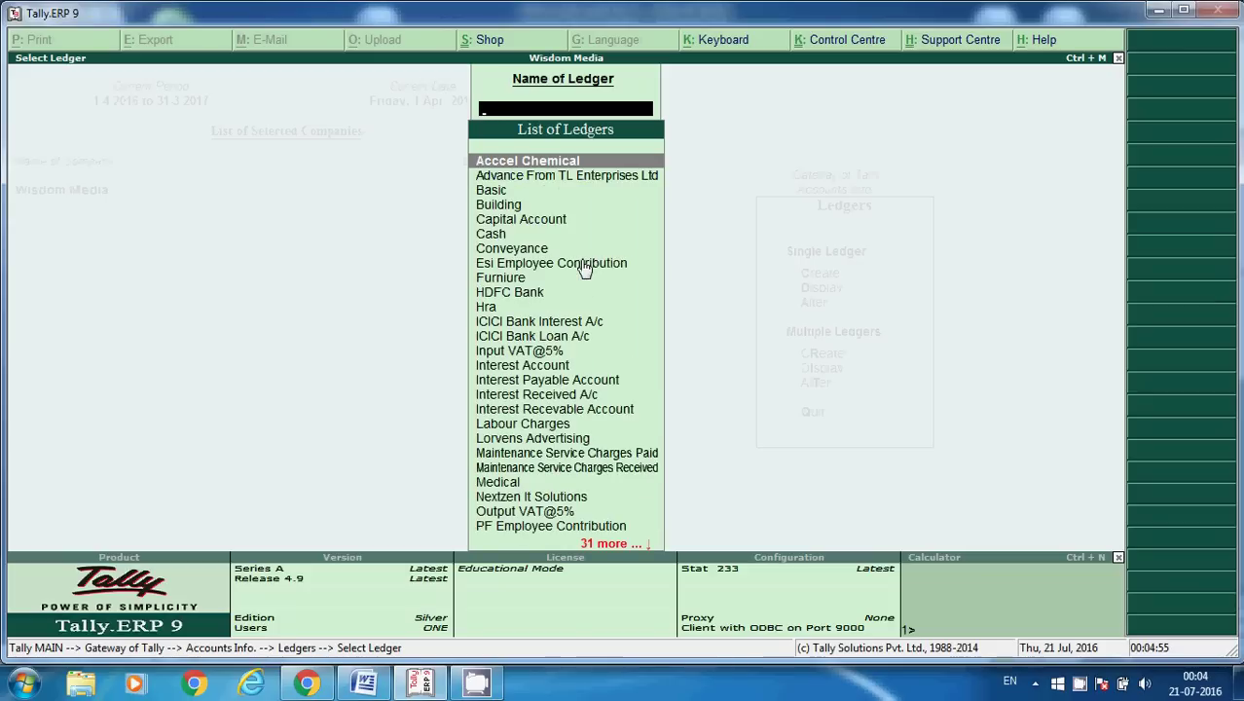
{"action": "type", "text": "Tl"}
{"action": "key", "text": "Return"}
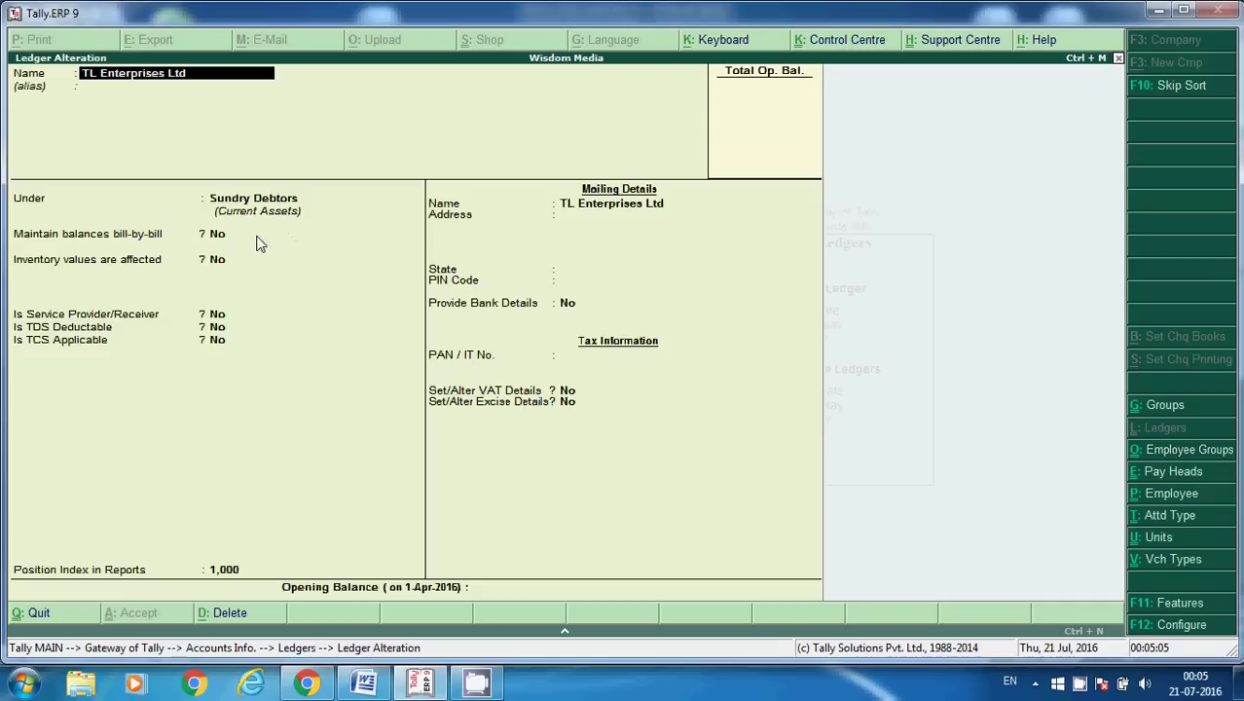
{"action": "key", "text": "Escape"}
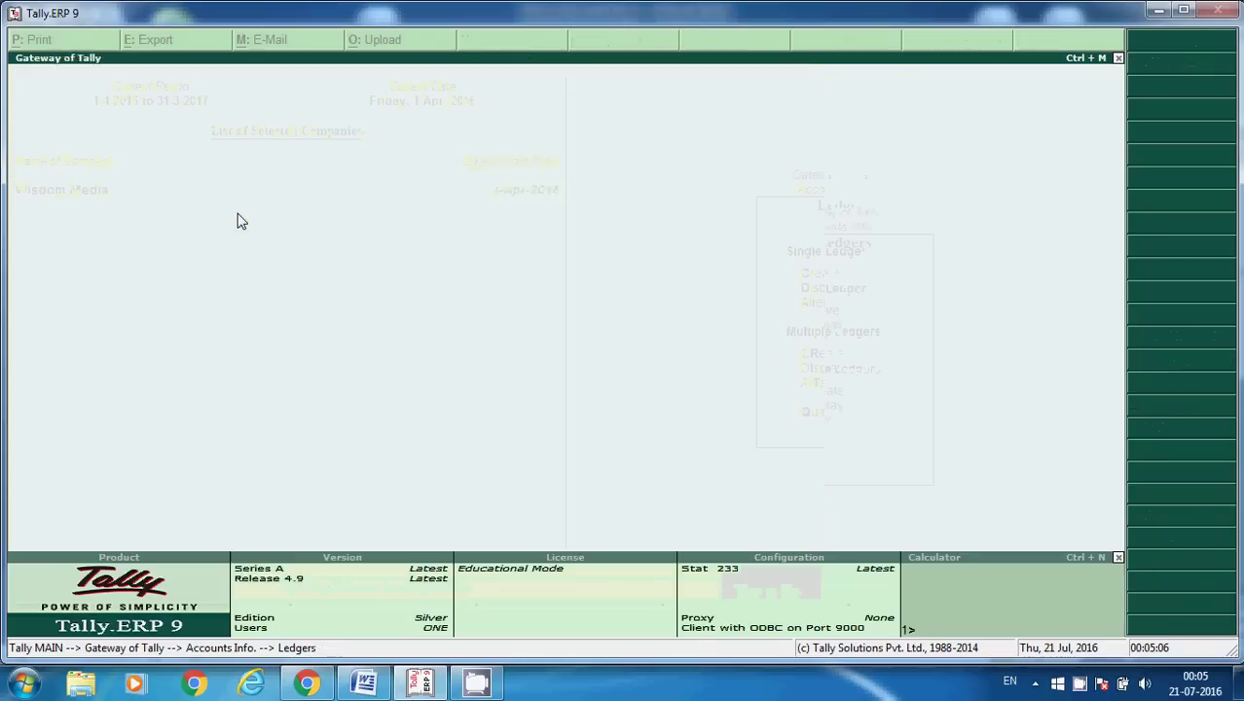
Open the Sales@5% ledger to check it, then close it
{"action": "type", "text": "Sal"}
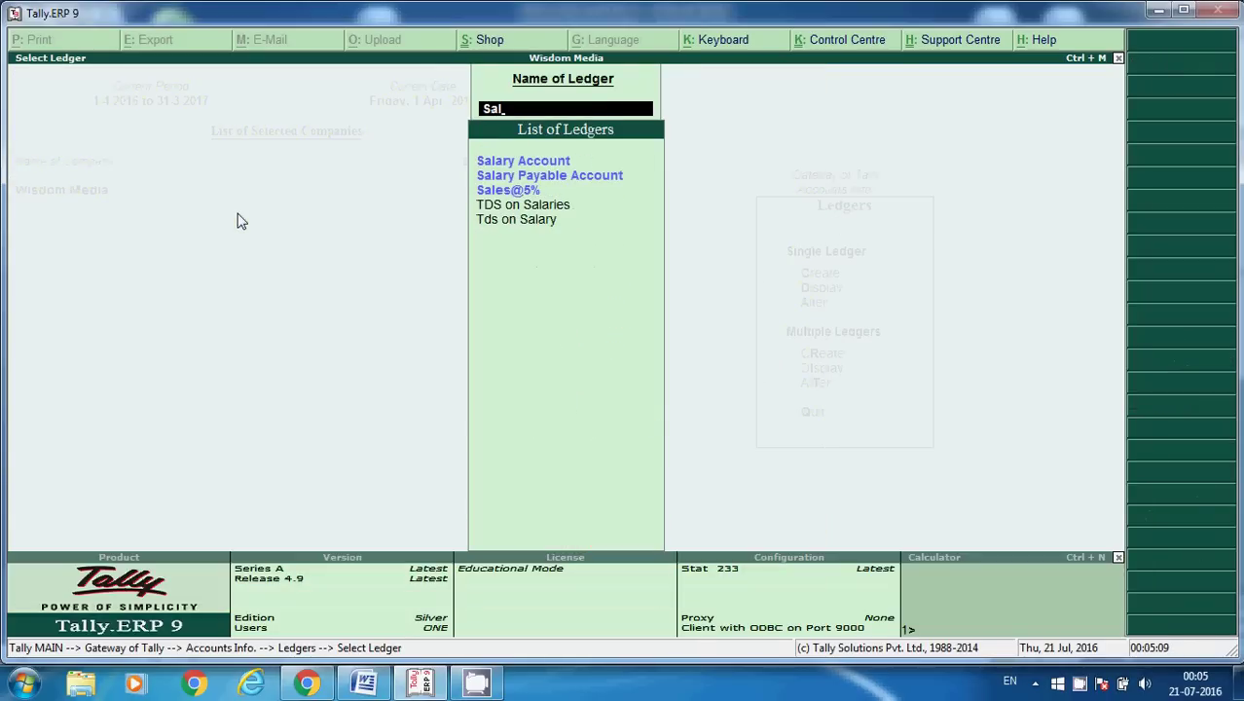
{"action": "key", "text": "Down"}
{"action": "key", "text": "Down"}
{"action": "key", "text": "Return"}
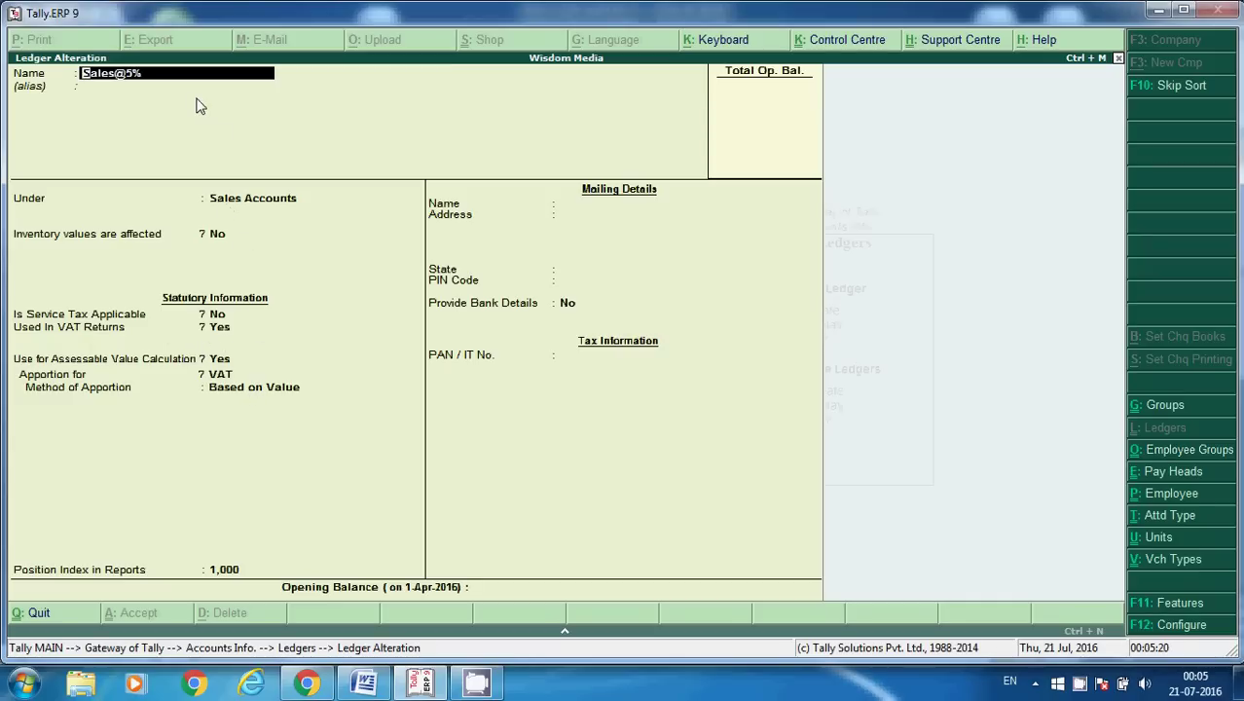
{"action": "key", "text": "Escape"}
{"action": "key", "text": "Escape"}
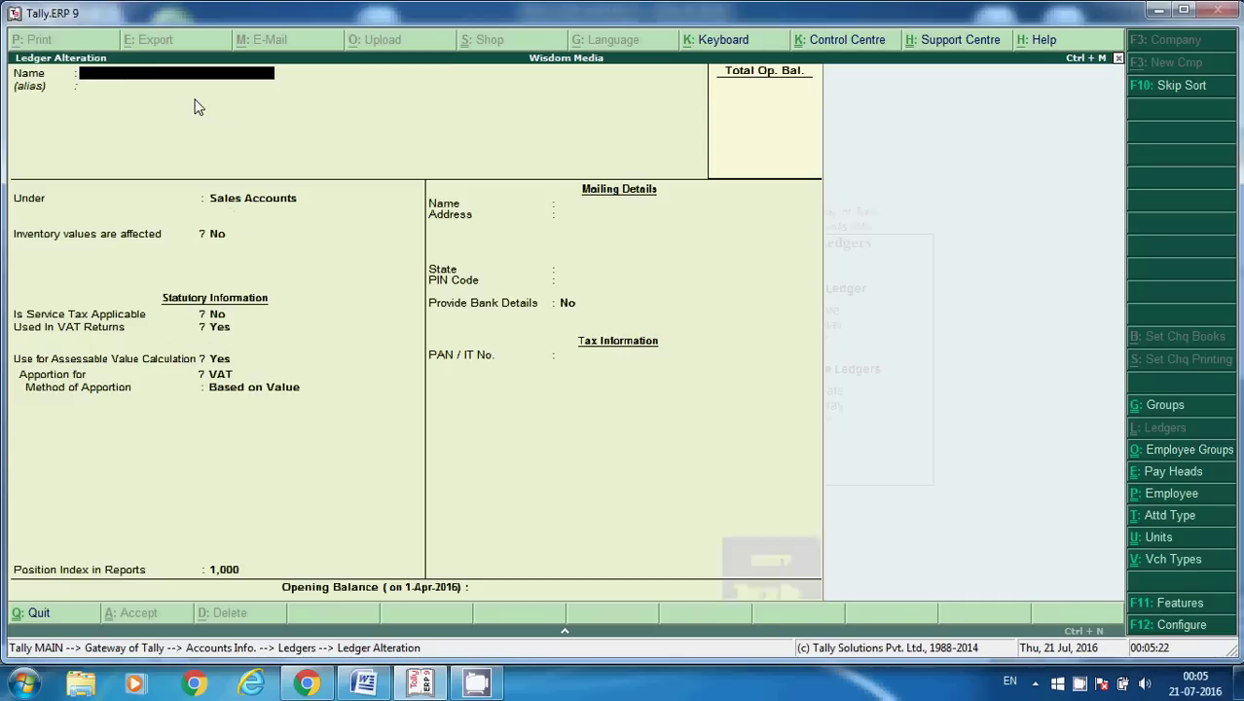
Check the Output VAT@5% ledger, then exit to the Gateway of Tally
{"action": "type", "text": "Out"}
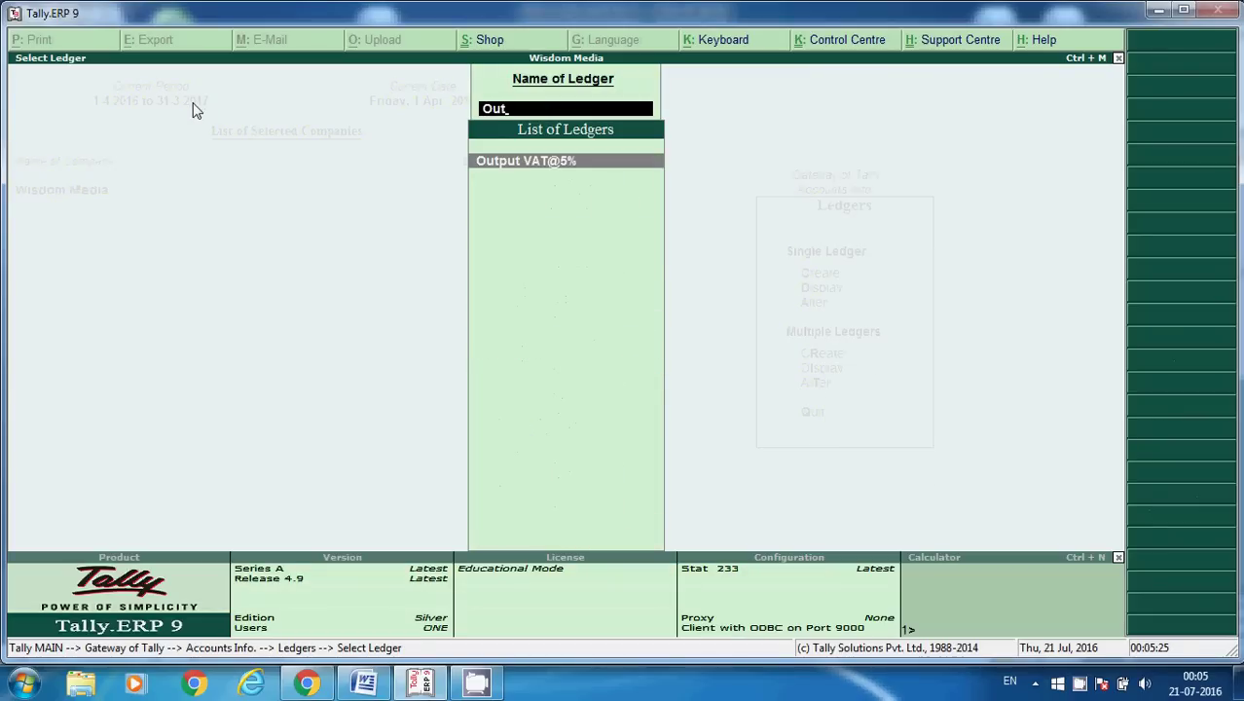
{"action": "key", "text": "Return"}
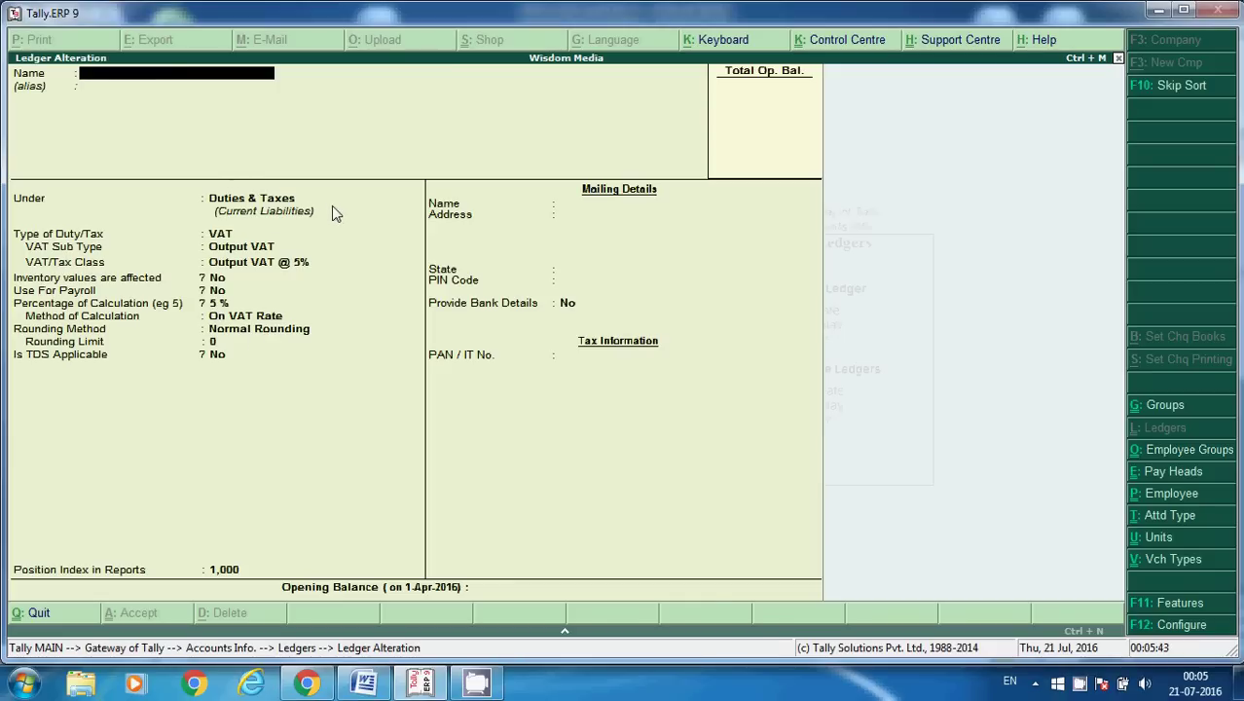
{"action": "key", "text": "Escape"}
{"action": "key", "text": "y"}
{"action": "key", "text": "Escape"}
{"action": "key", "text": "Escape"}
{"action": "key", "text": "Escape"}
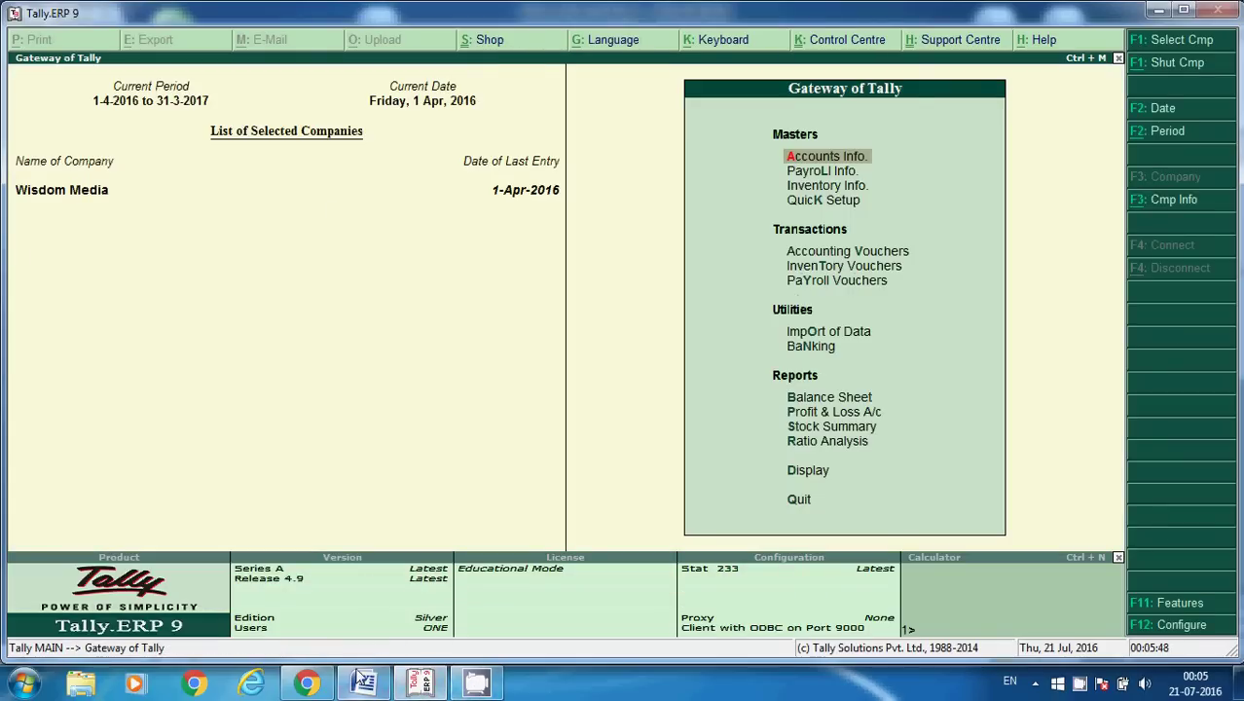
Begin Receipt No. 4 dated 1-Apr-2016 with Advance From TL Enterprises Ltd credited 200000
{"action": "left_click", "coordinate": [364, 681]}
{"action": "left_click", "coordinate": [422, 684]}
{"action": "left_click", "coordinate": [853, 253]}
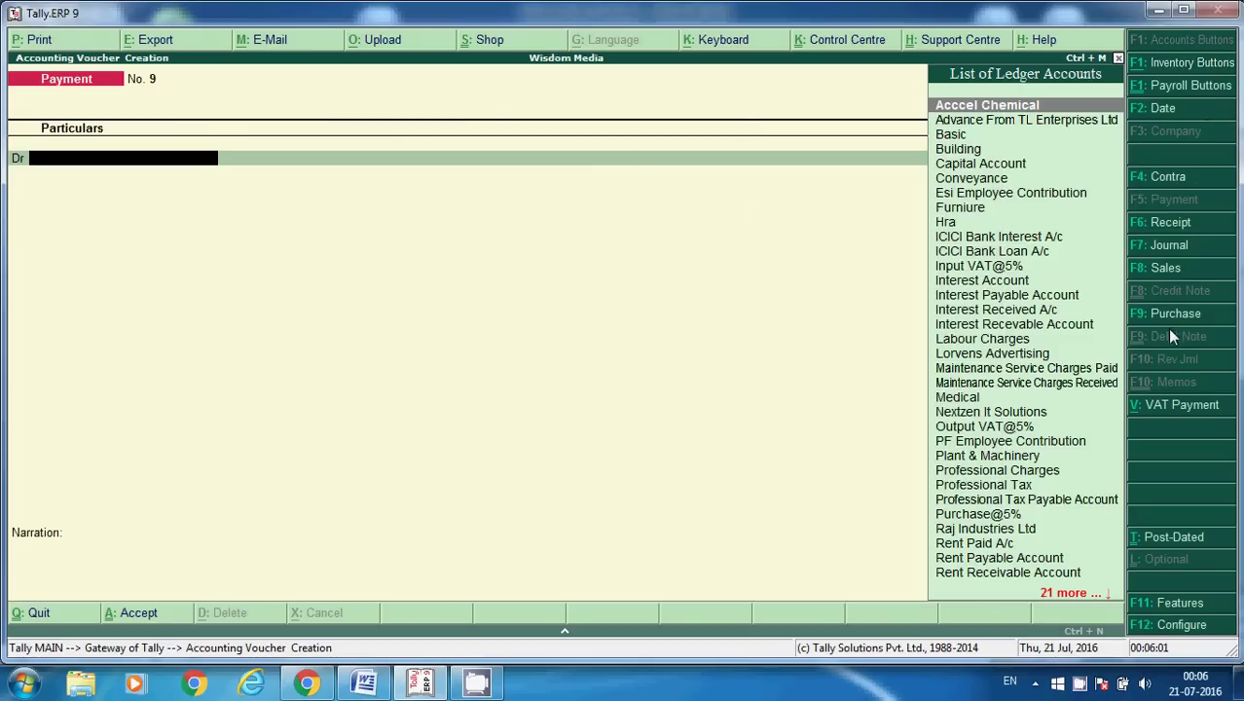
{"action": "left_click", "coordinate": [1170, 223]}
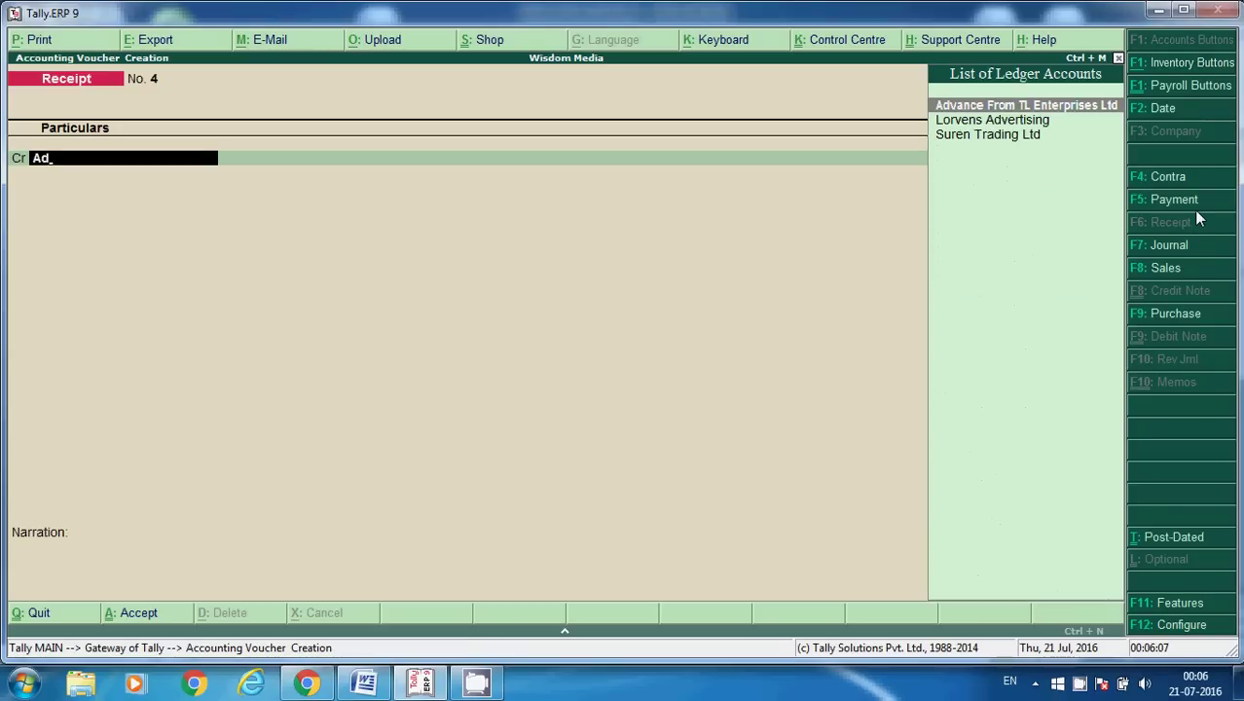
{"action": "key", "text": "Return"}
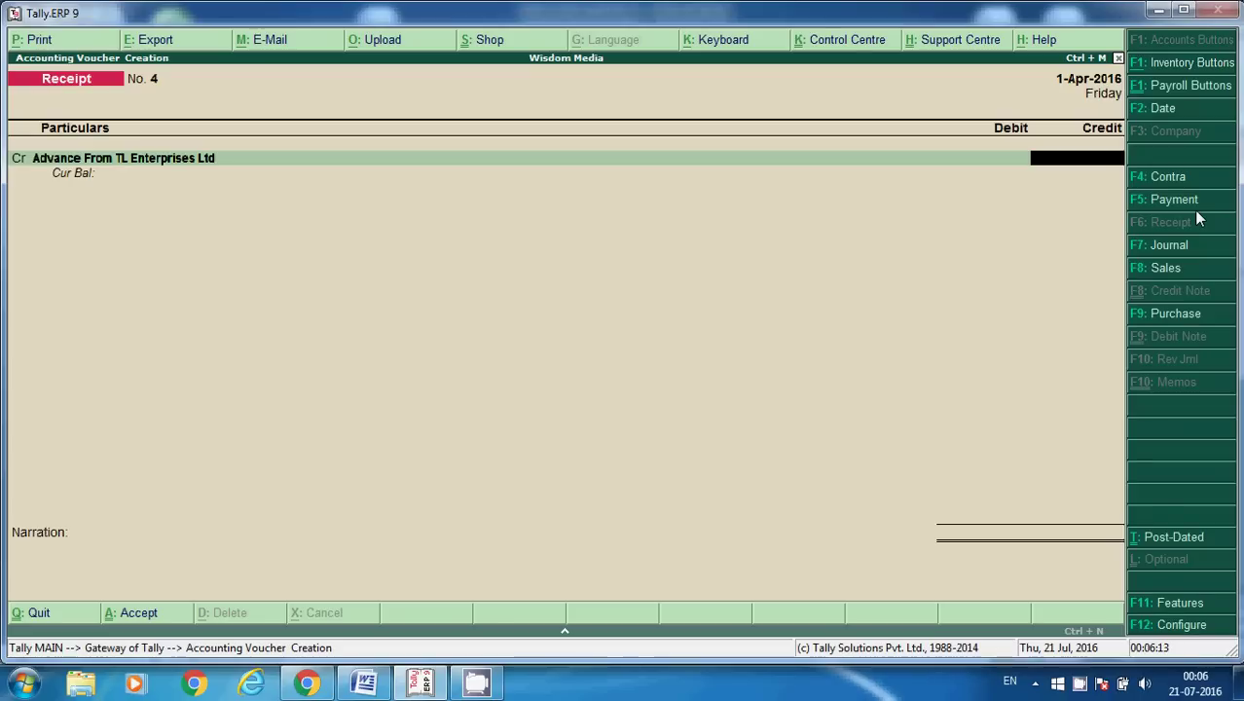
{"action": "type", "text": "200000"}
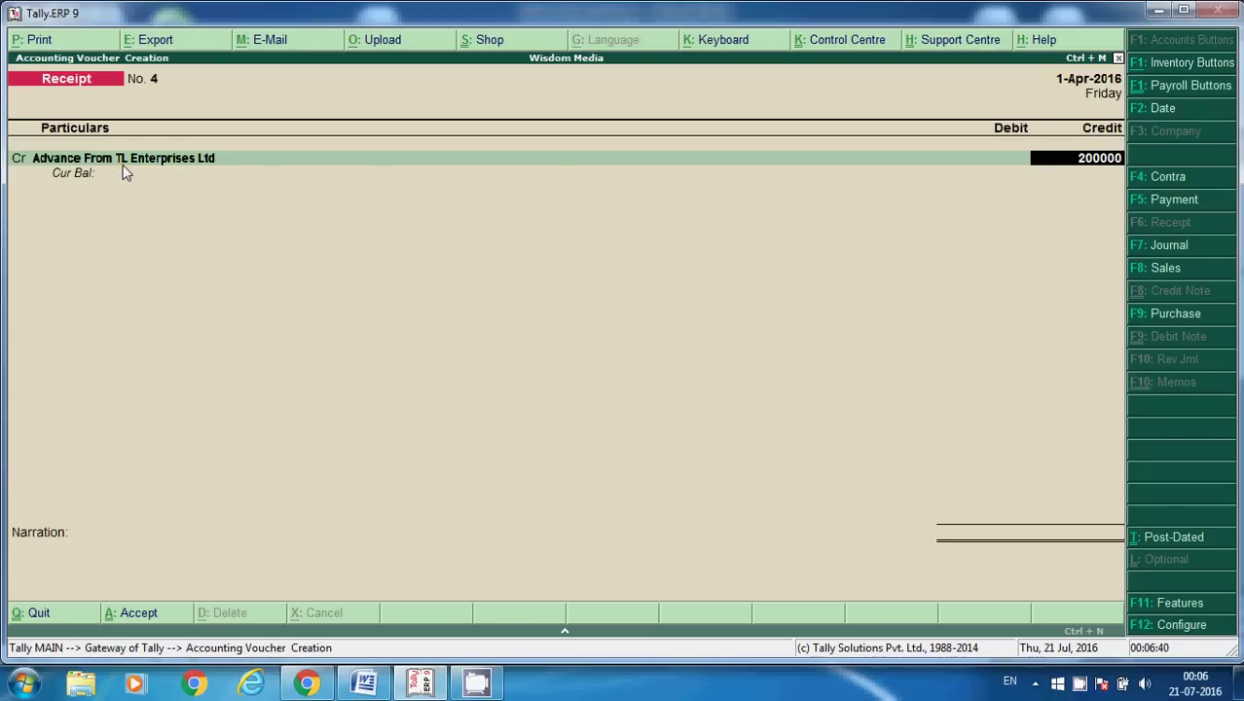
Debit HDFC Bank 2,00,000 as Cheque/DD, narrate 'being advance received from TL enterprises ltd' and save
{"action": "key", "text": "Return"}
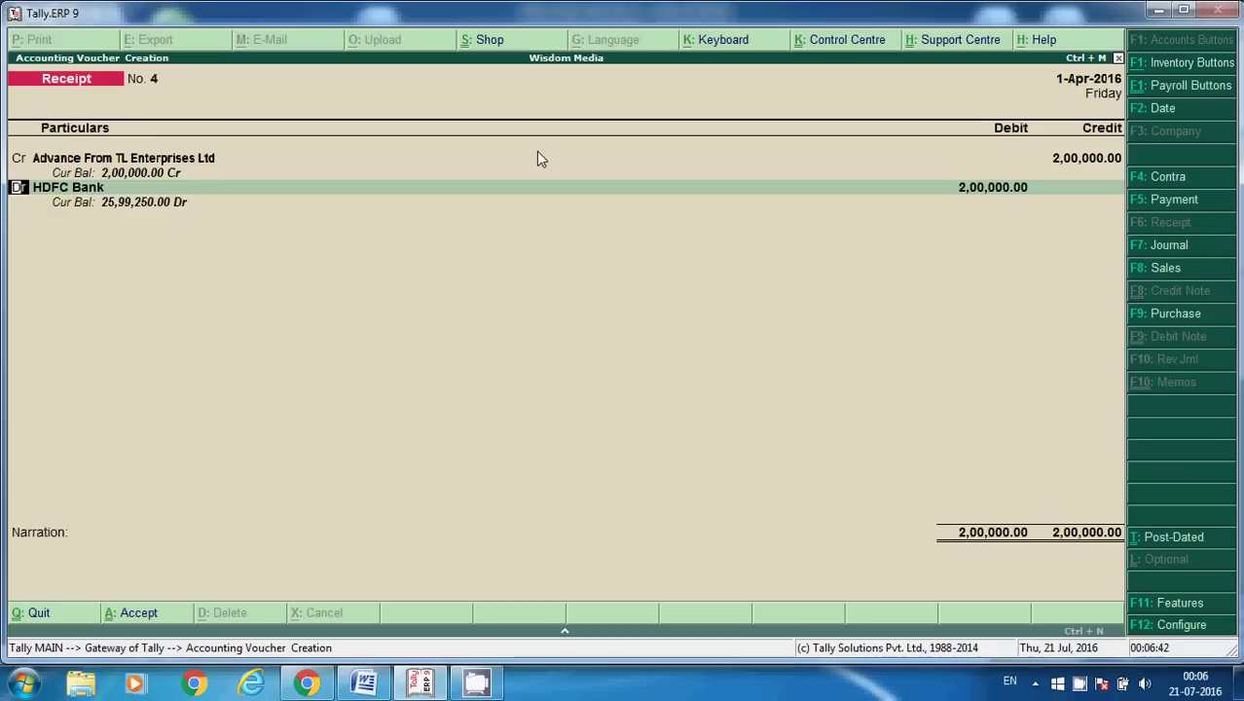
{"action": "key", "text": "Return"}
{"action": "key", "text": "Return"}
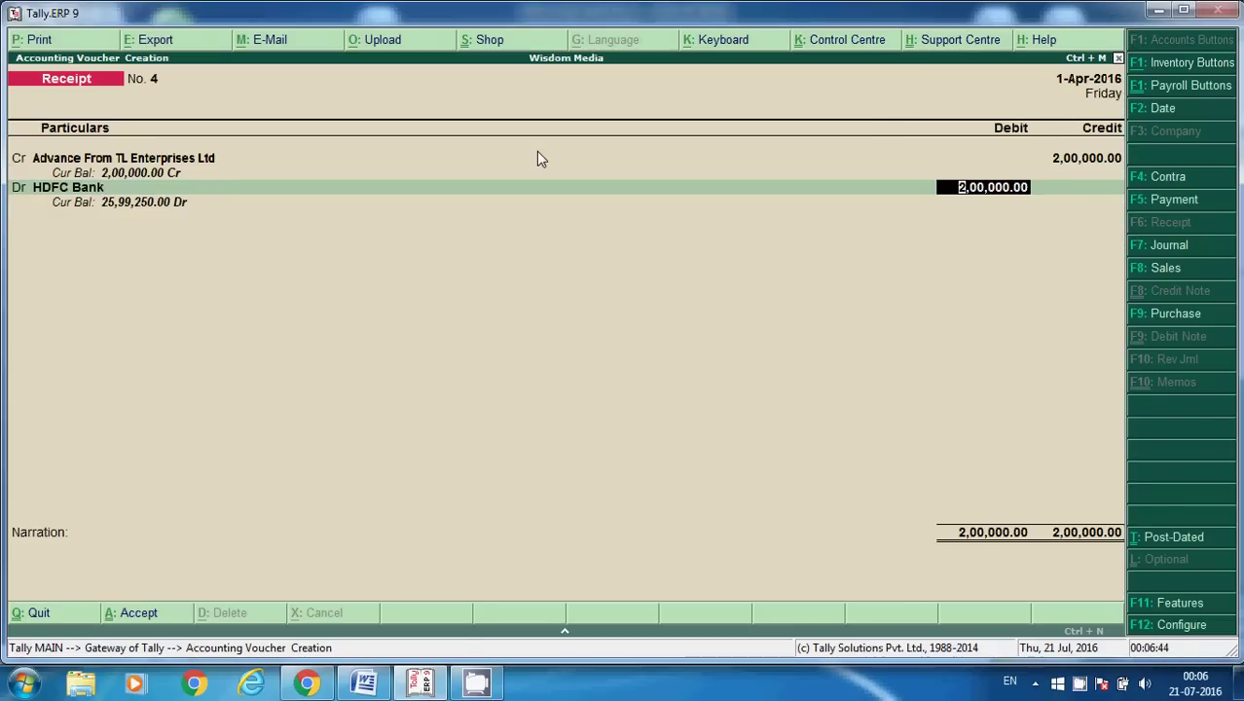
{"action": "key", "text": "Return"}
{"action": "key", "text": "Return"}
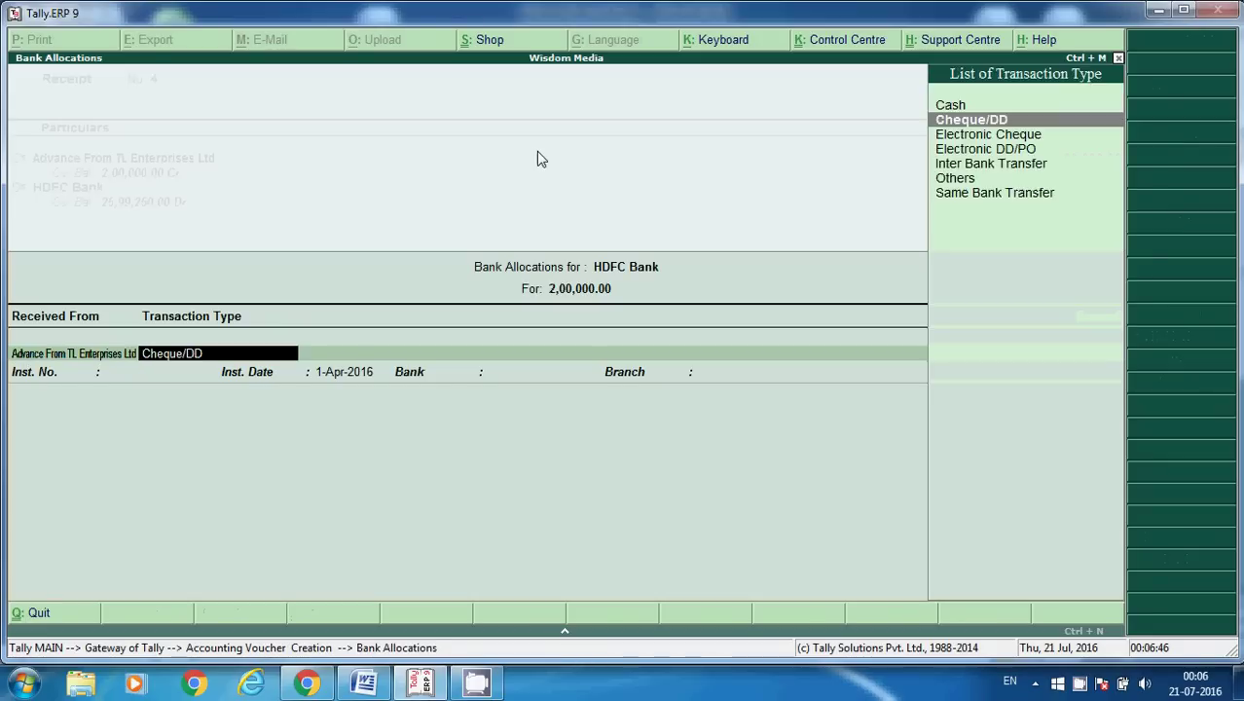
{"action": "key", "text": "Return"}
{"action": "key", "text": "Return"}
{"action": "key", "text": "Return"}
{"action": "key", "text": "Return"}
{"action": "key", "text": "Return"}
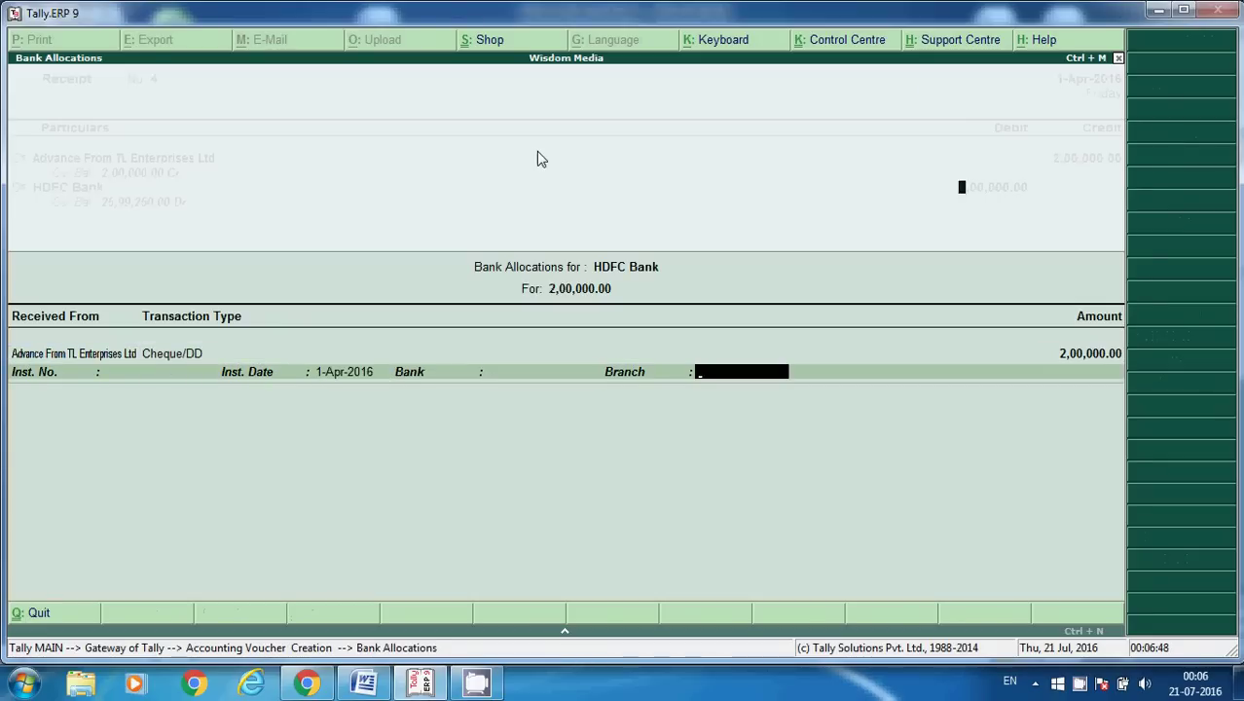
{"action": "key", "text": "Return"}
{"action": "key", "text": "Return"}
{"action": "type", "text": "being a"}
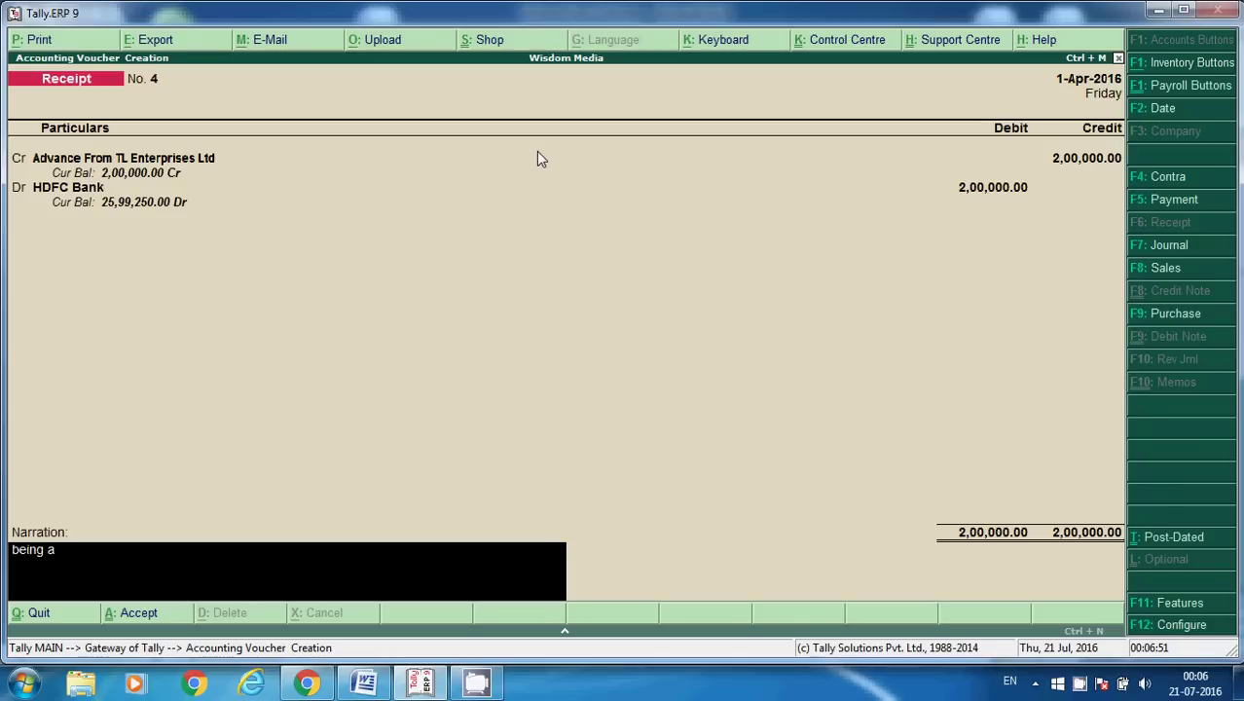
{"action": "type", "text": "dvance rec"}
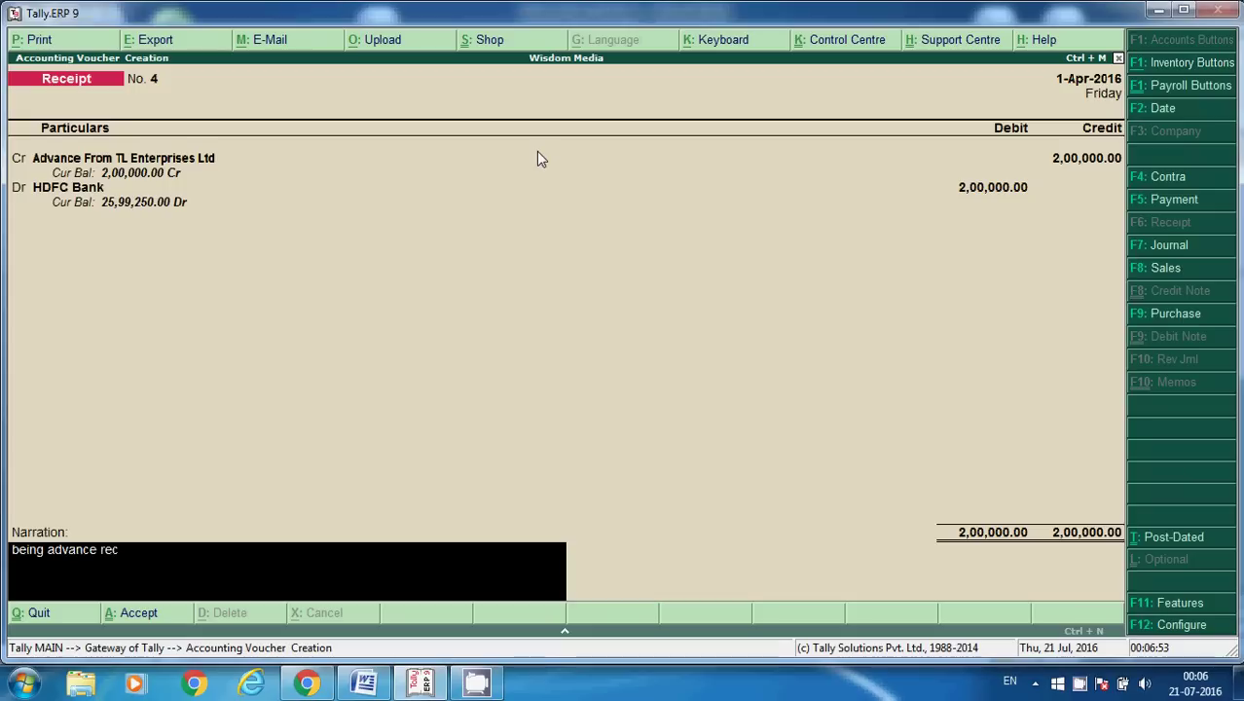
{"action": "type", "text": "eived from TL e"}
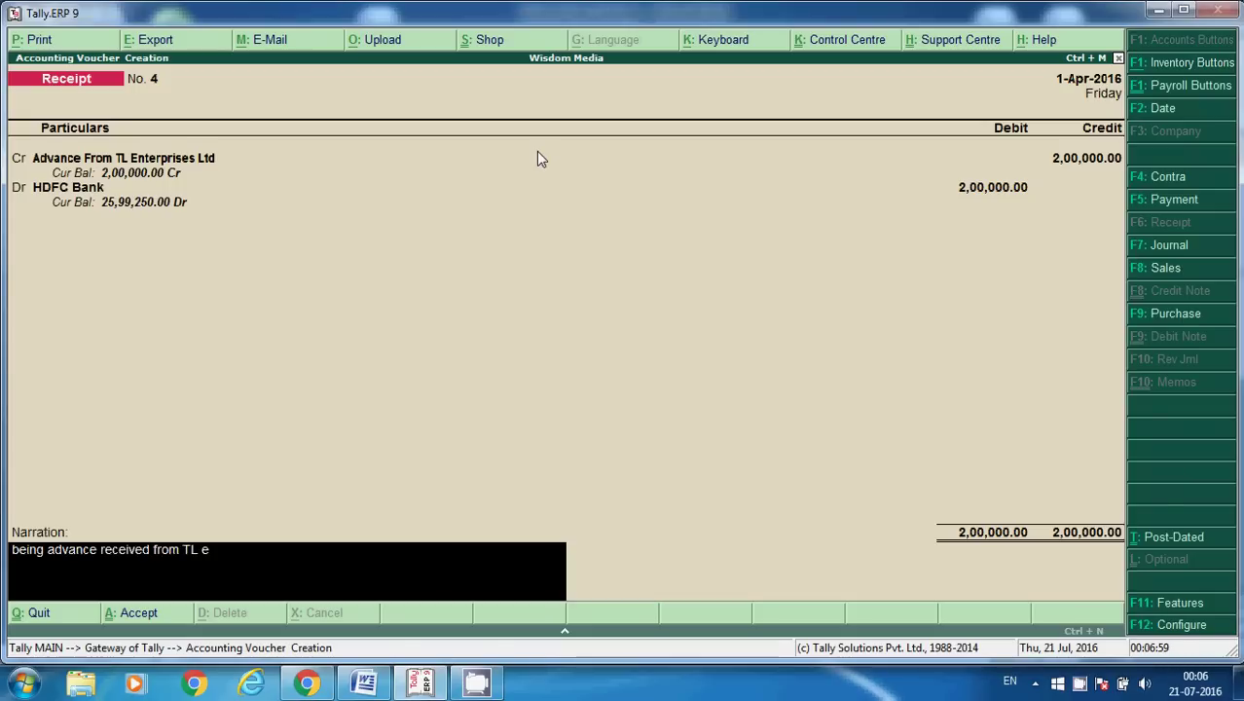
{"action": "type", "text": "nterprise"}
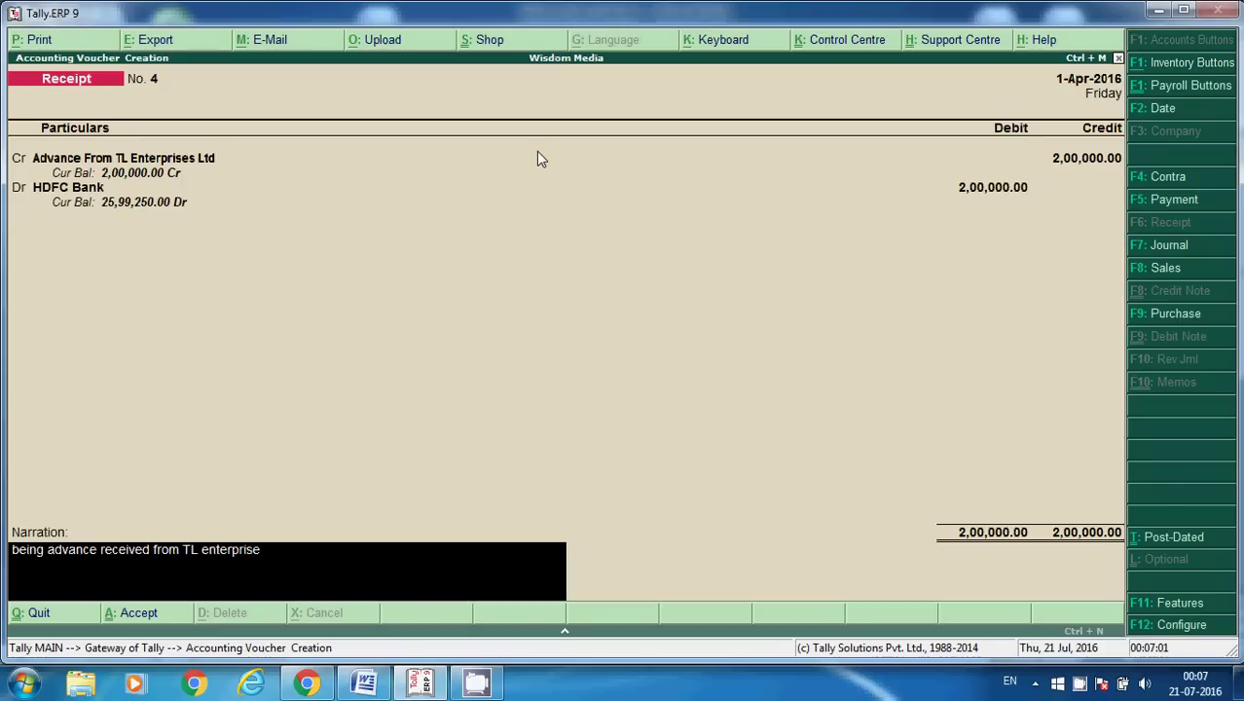
{"action": "type", "text": "s ltd"}
{"action": "key", "text": "Return"}
{"action": "key", "text": "Return"}
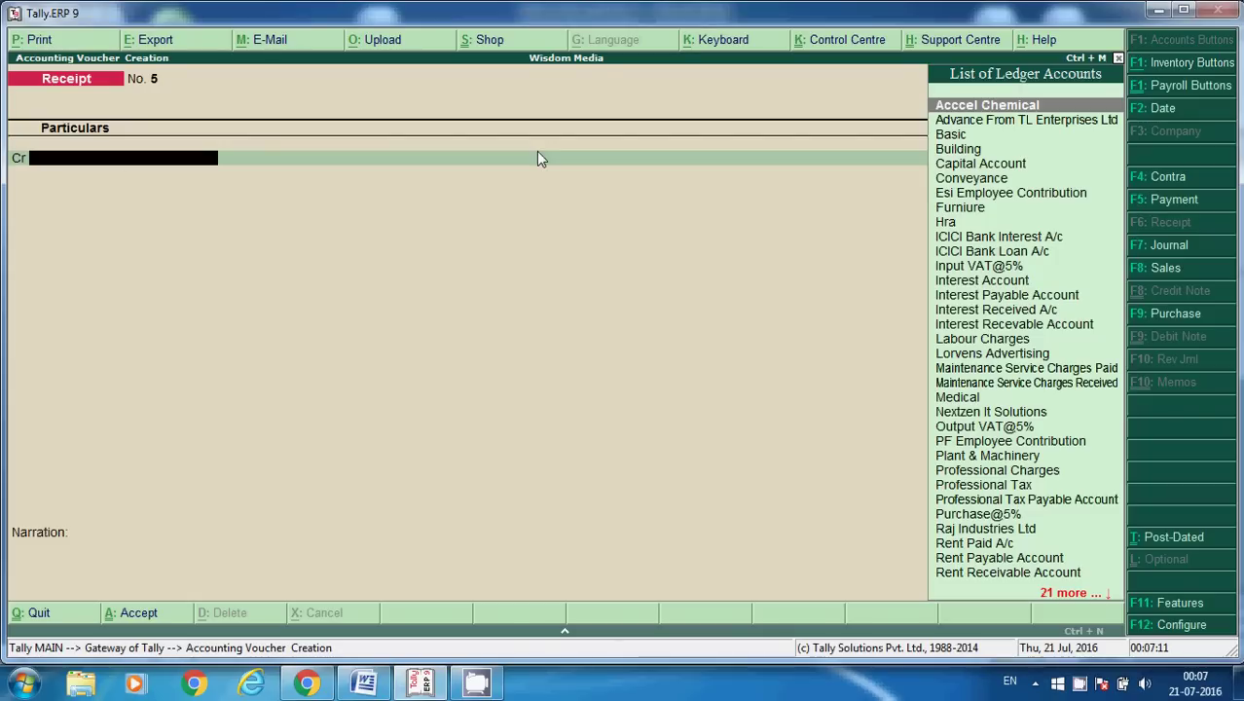
{"action": "key", "text": "Escape"}
Drill into Balance Sheet > Current Liabilities > Advance From Customers to verify the 2,00,000 TL Enterprises advance
{"action": "key", "text": "Return"}
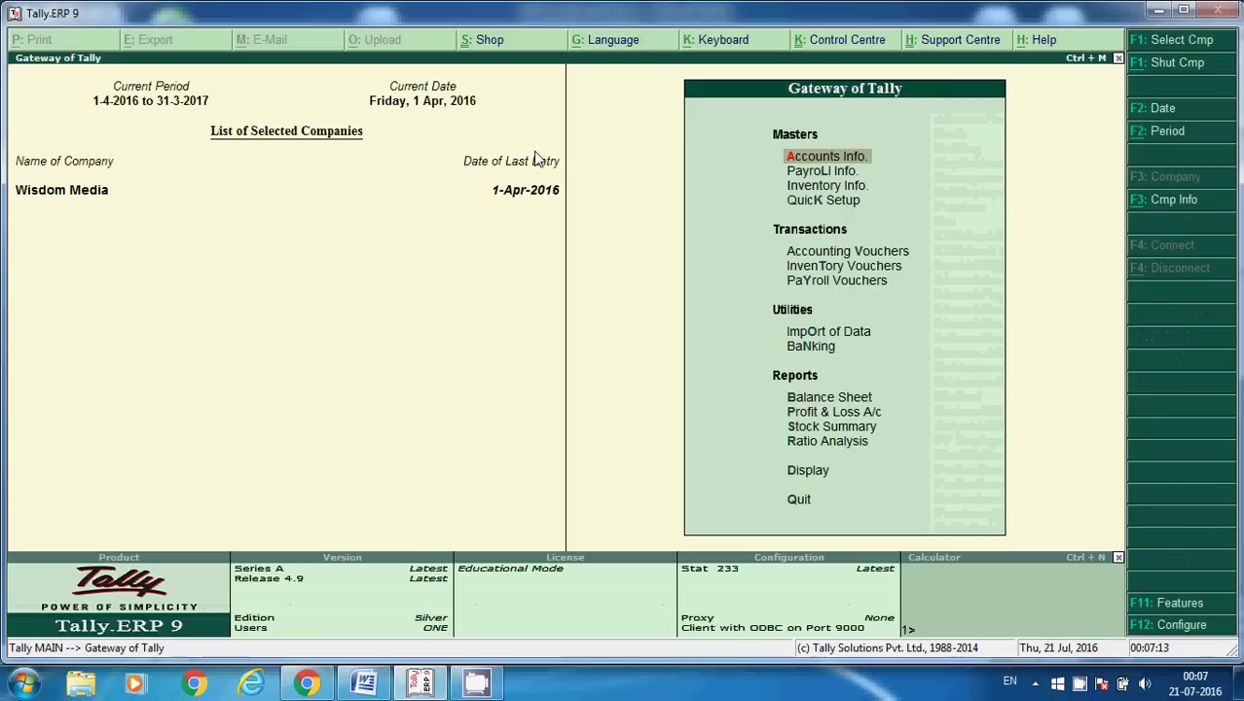
{"action": "left_click", "coordinate": [812, 406]}
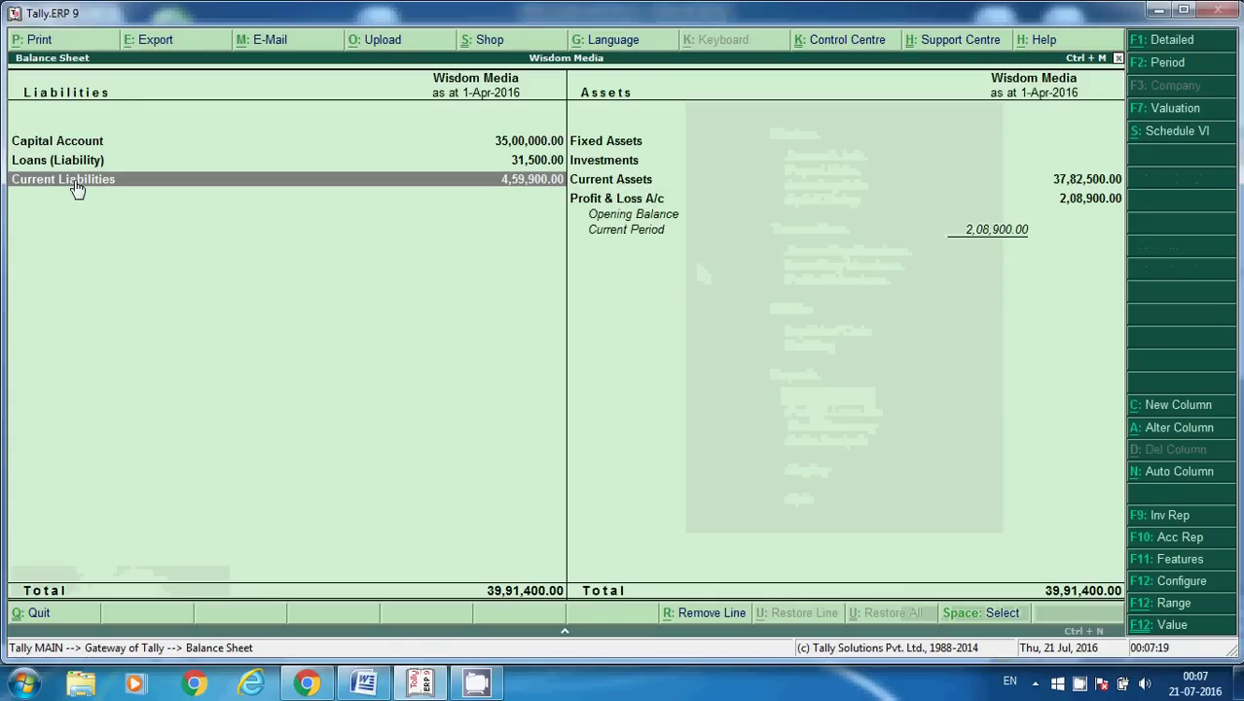
{"action": "left_click", "coordinate": [77, 188]}
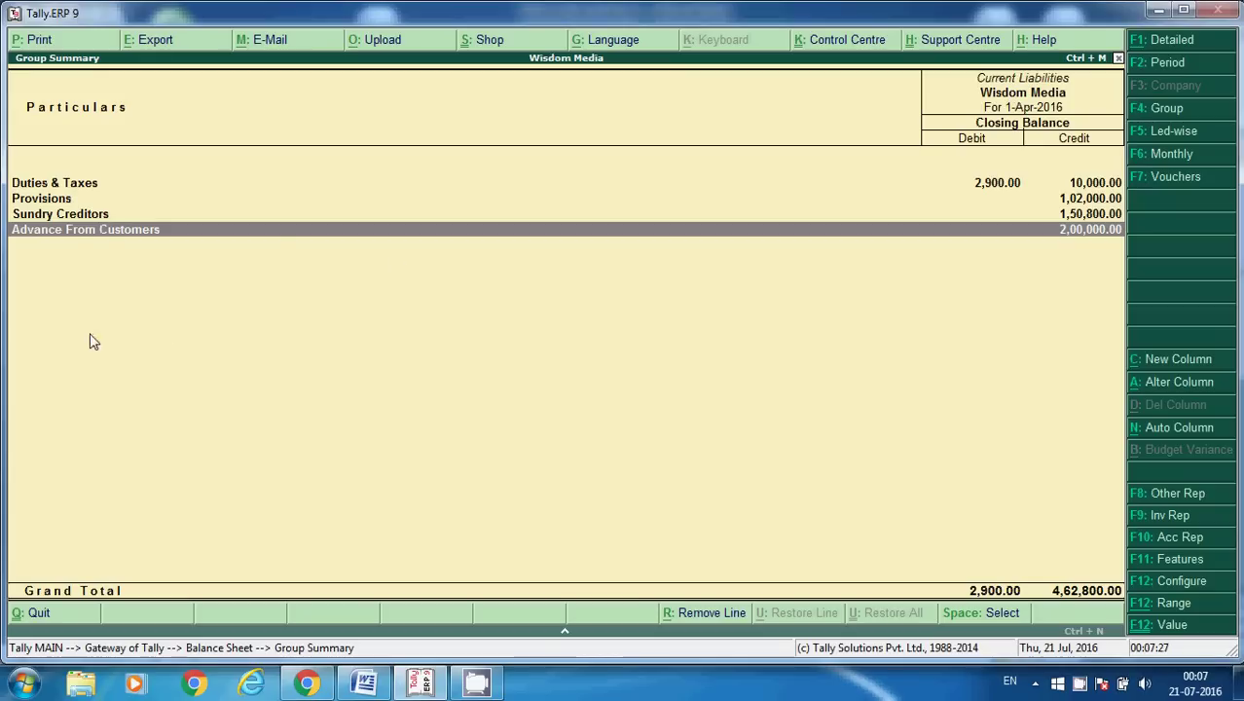
{"action": "double_click", "coordinate": [100, 232]}
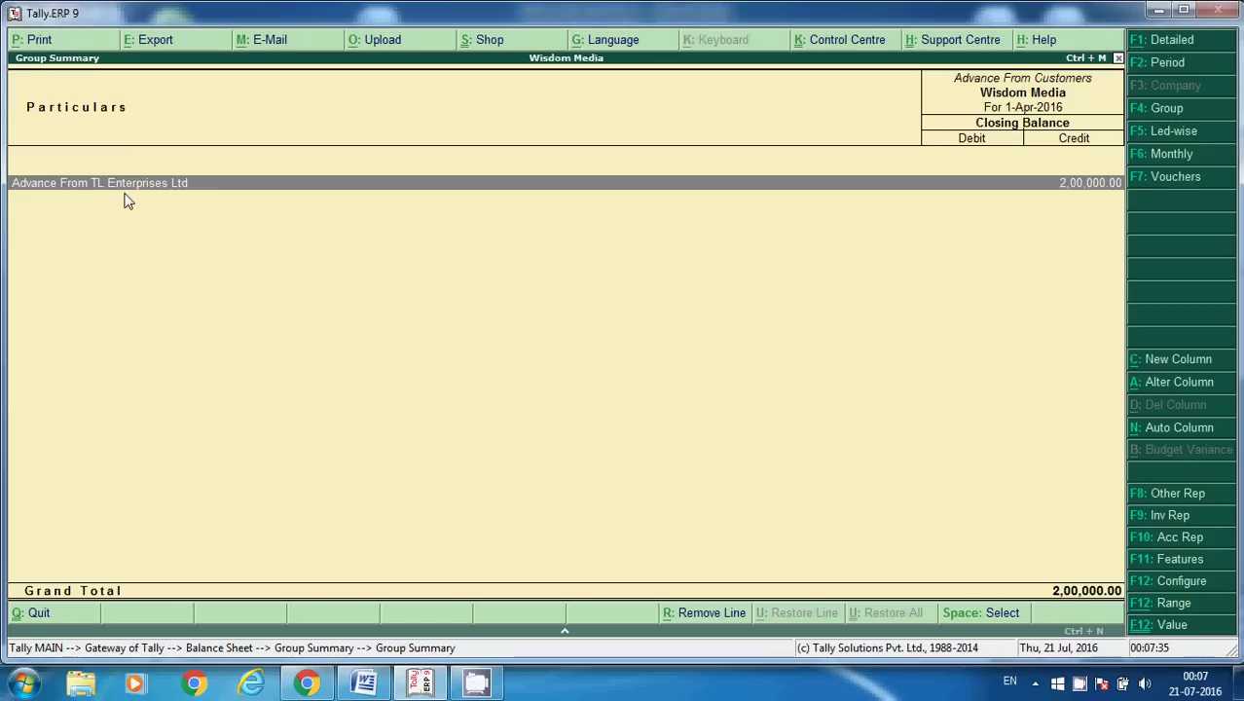
{"action": "key", "text": "Escape"}
{"action": "key", "text": "Escape"}
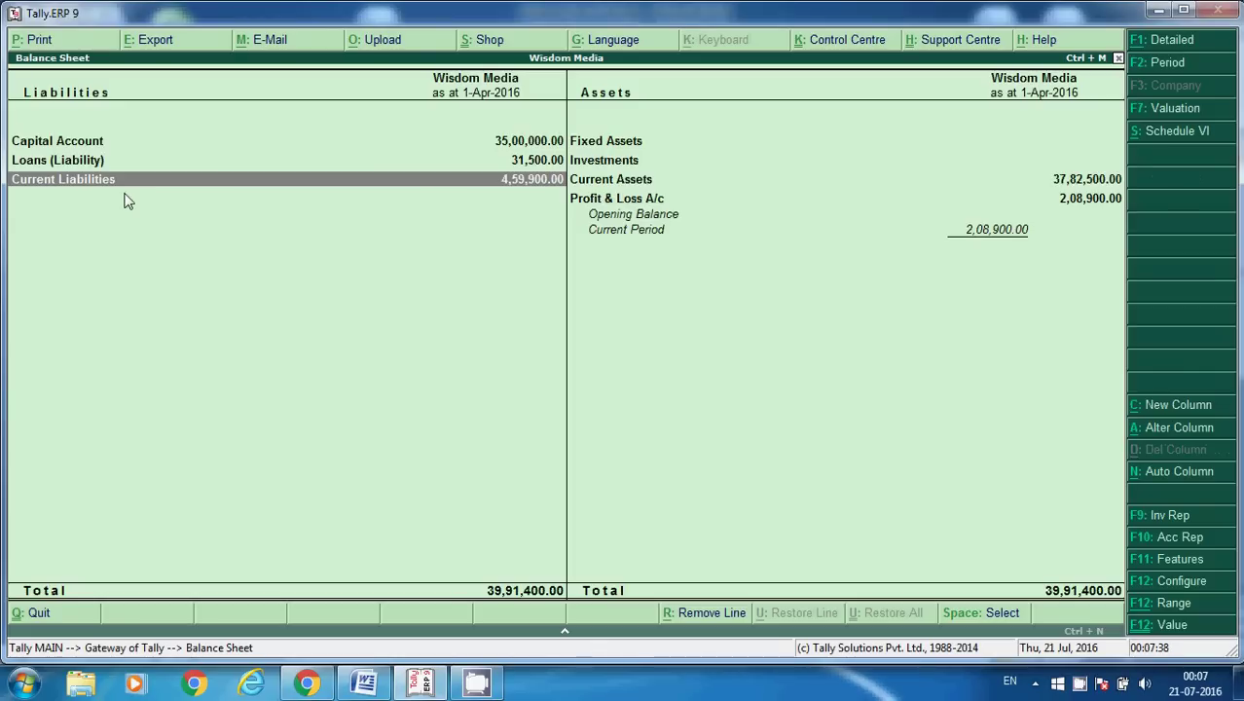
{"action": "key", "text": "Return"}
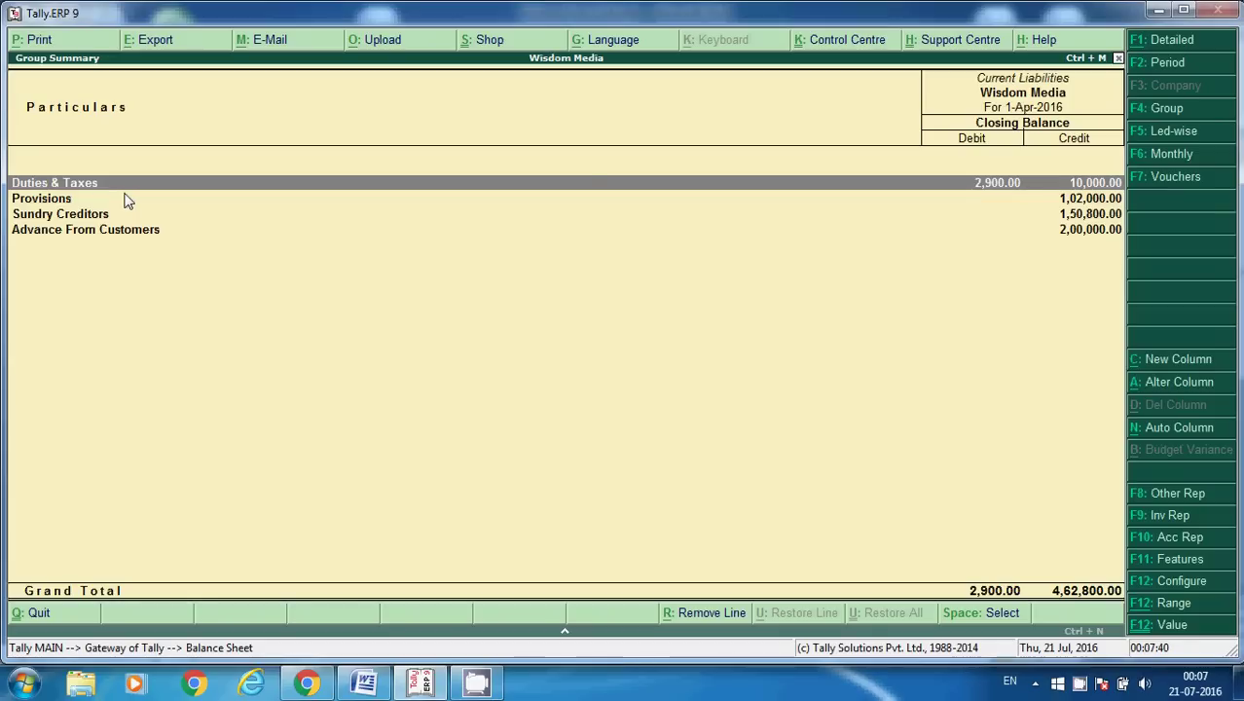
{"action": "key", "text": "Down"}
{"action": "key", "text": "Down"}
{"action": "key", "text": "Down"}
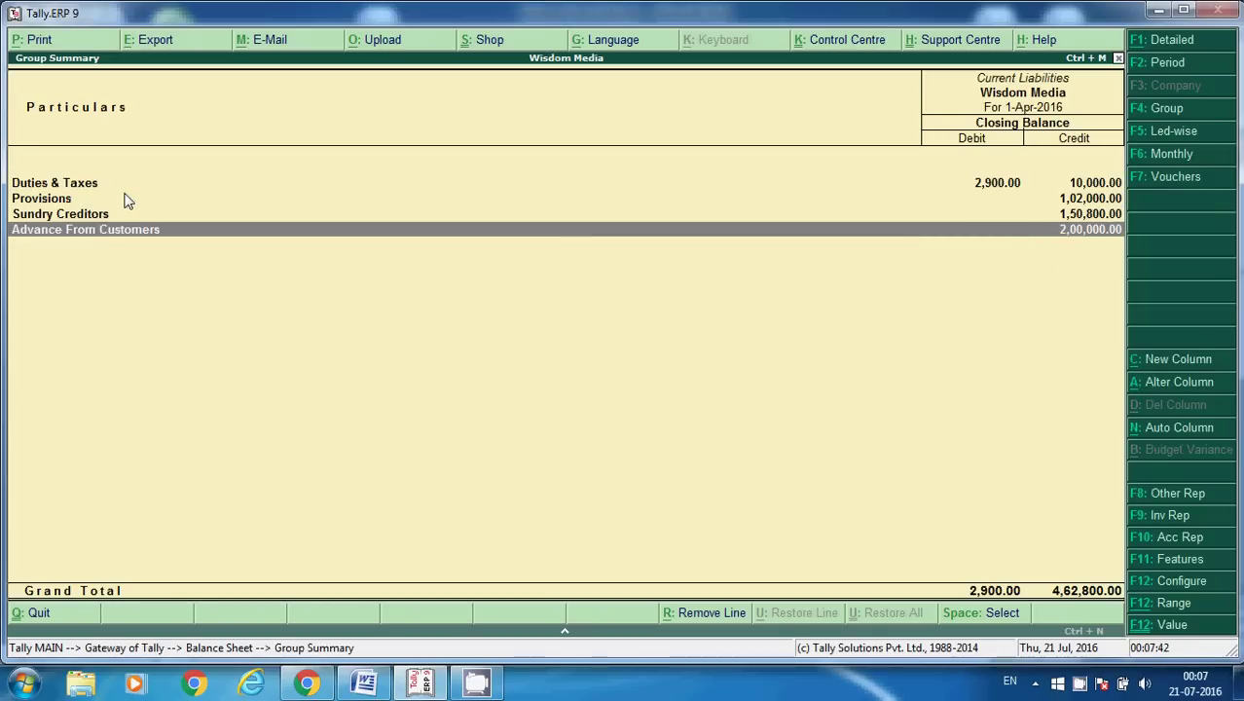
{"action": "key", "text": "Return"}
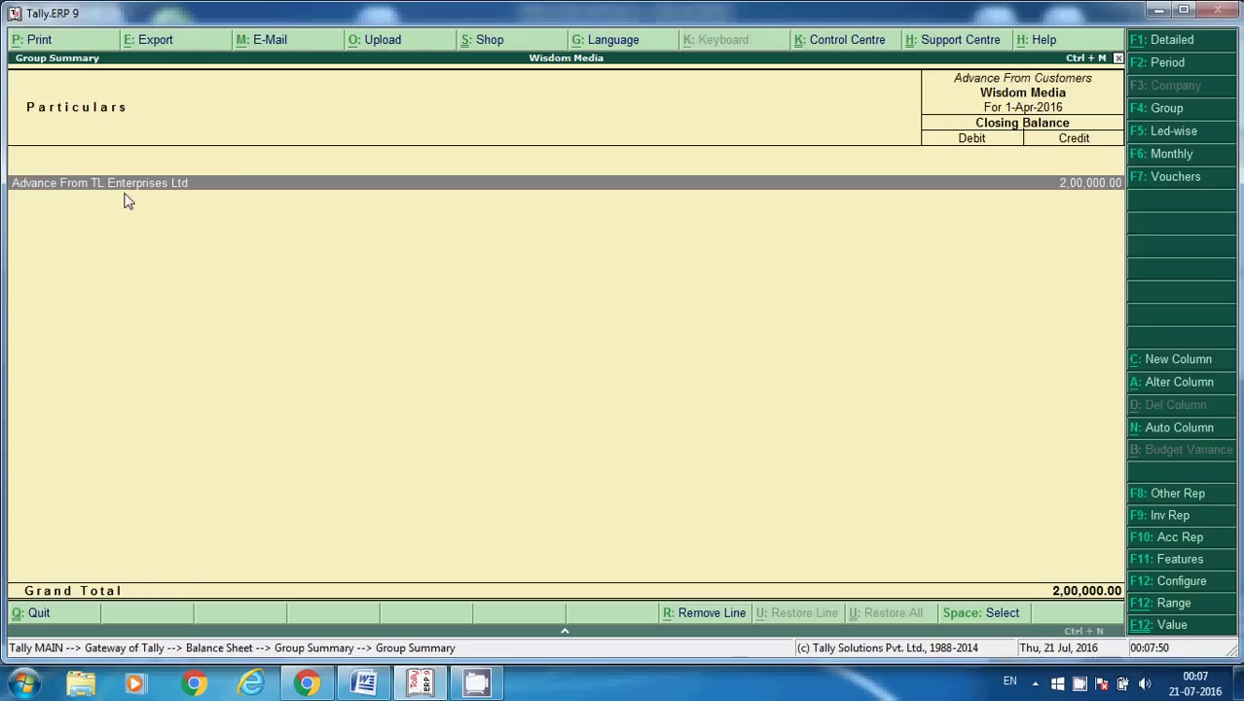
{"action": "key", "text": "Escape"}
{"action": "key", "text": "Escape"}
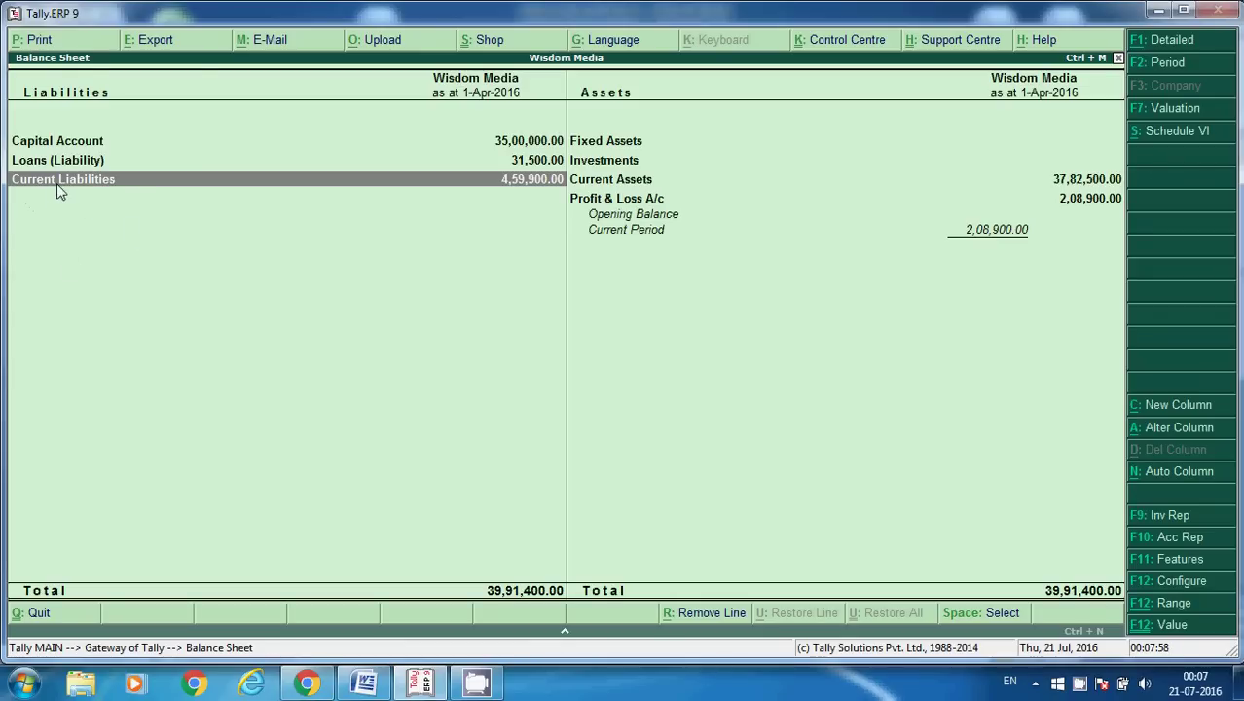
{"action": "key", "text": "Escape"}
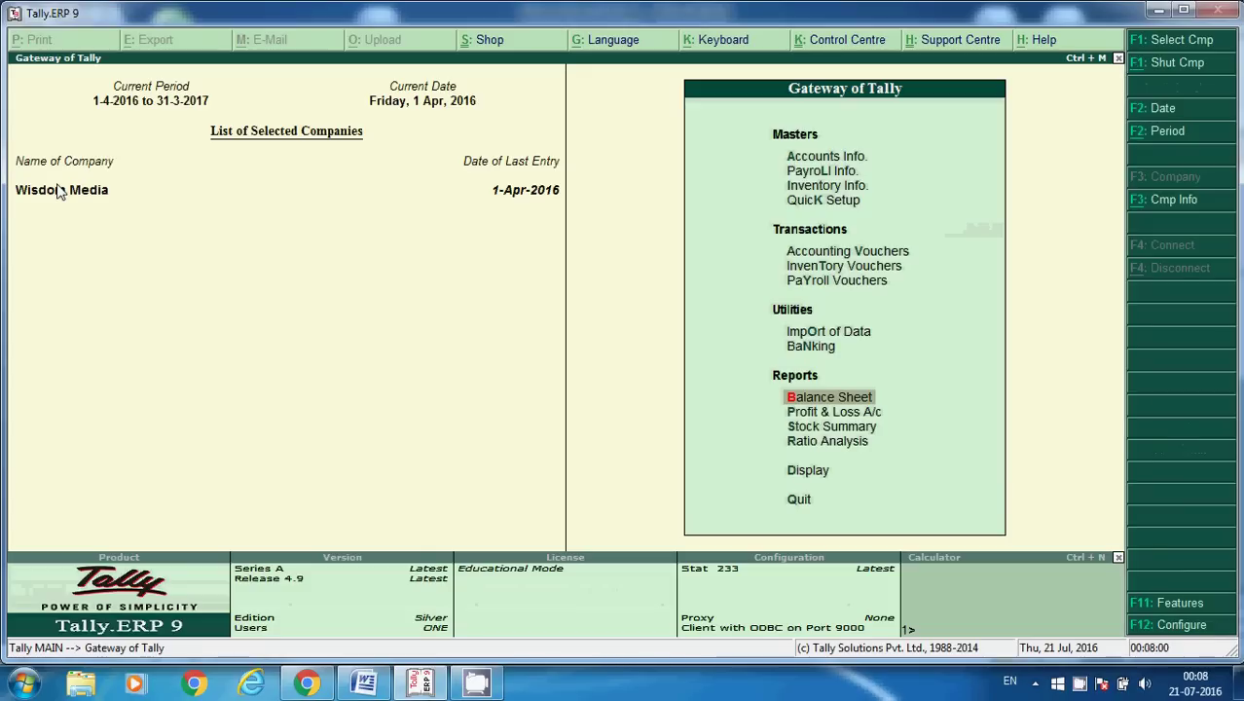
Start Sales voucher No. 3 with reference TL234 and party TL Enterprises Ltd
{"action": "left_click", "coordinate": [397, 689]}
{"action": "left_click", "coordinate": [399, 687]}
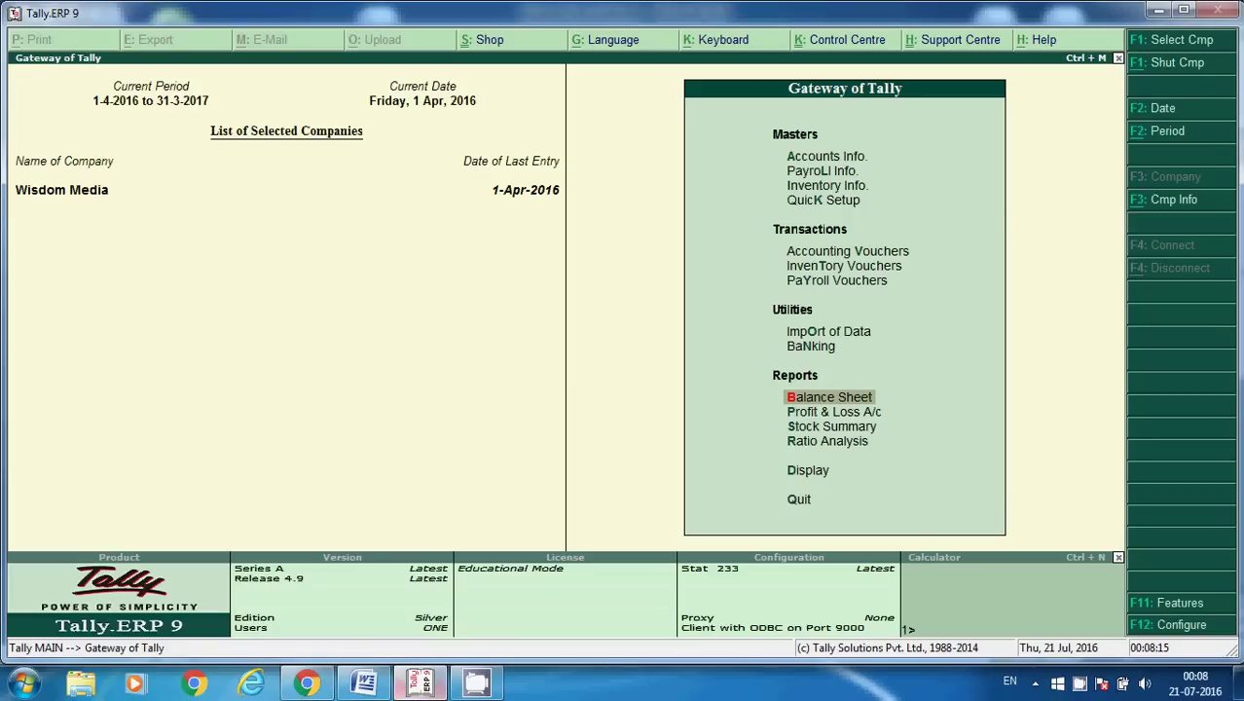
{"action": "left_click", "coordinate": [420, 683]}
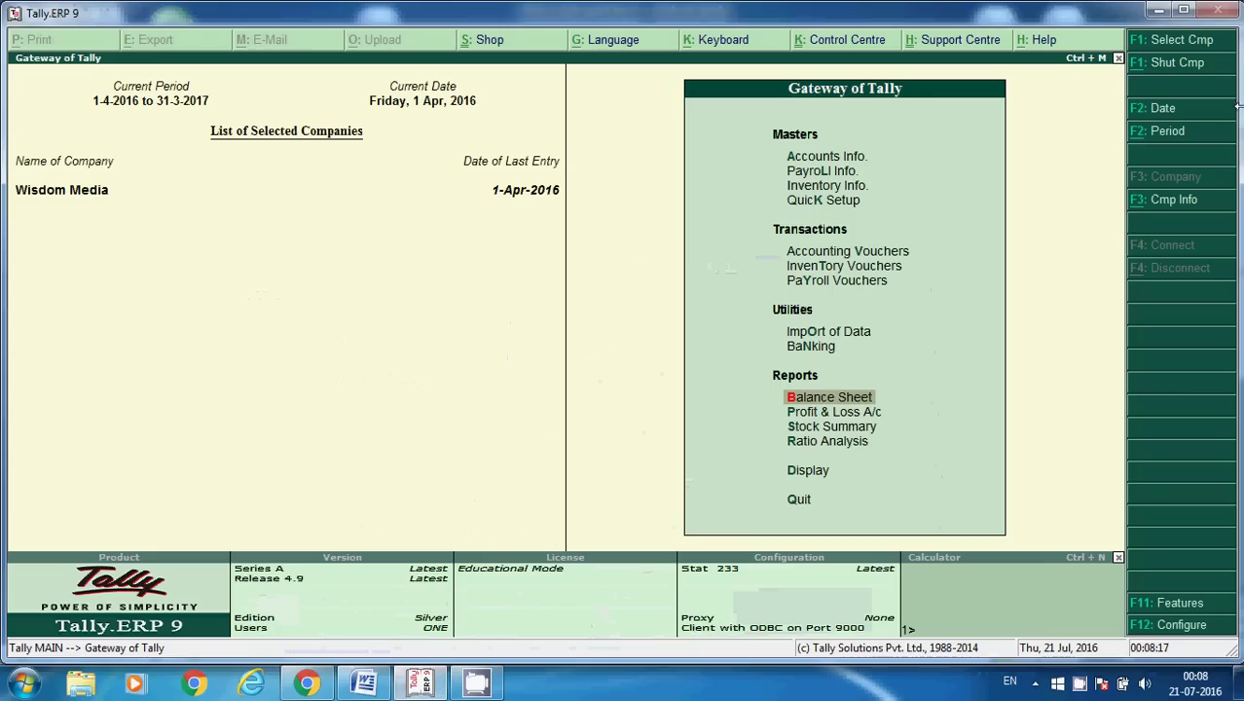
{"action": "left_click", "coordinate": [838, 253]}
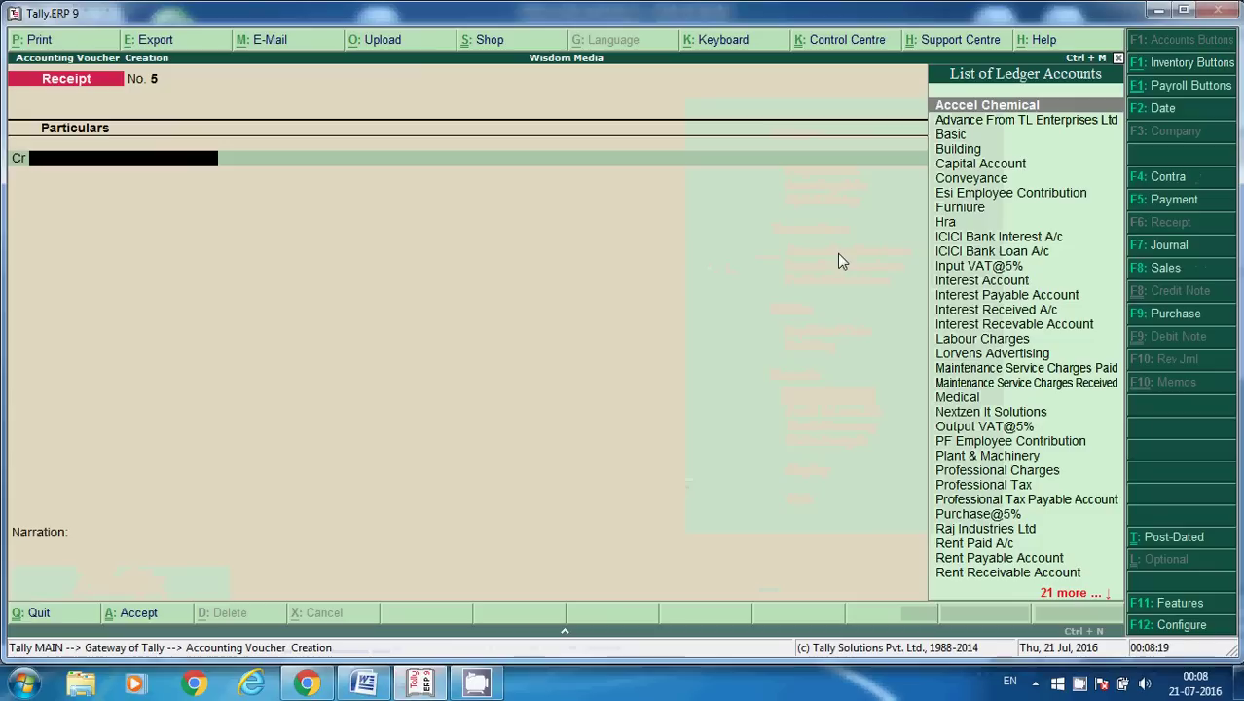
{"action": "left_click", "coordinate": [1163, 270]}
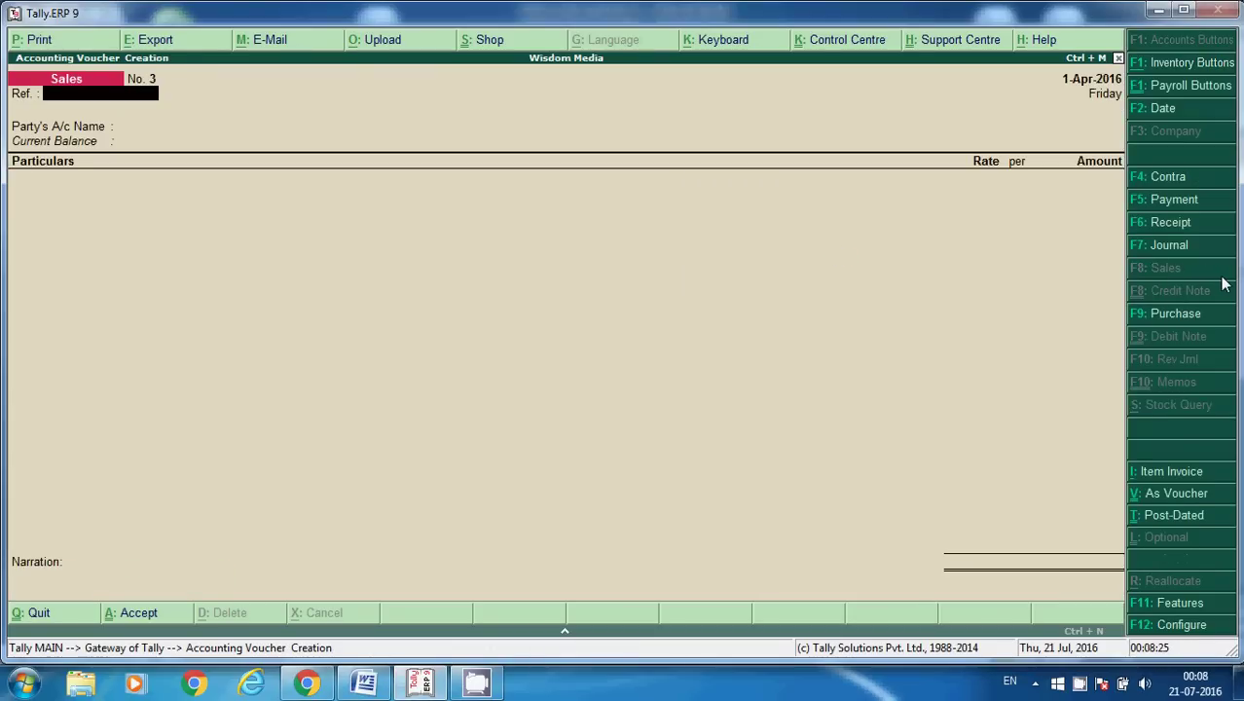
{"action": "type", "text": "TL234"}
{"action": "key", "text": "Return"}
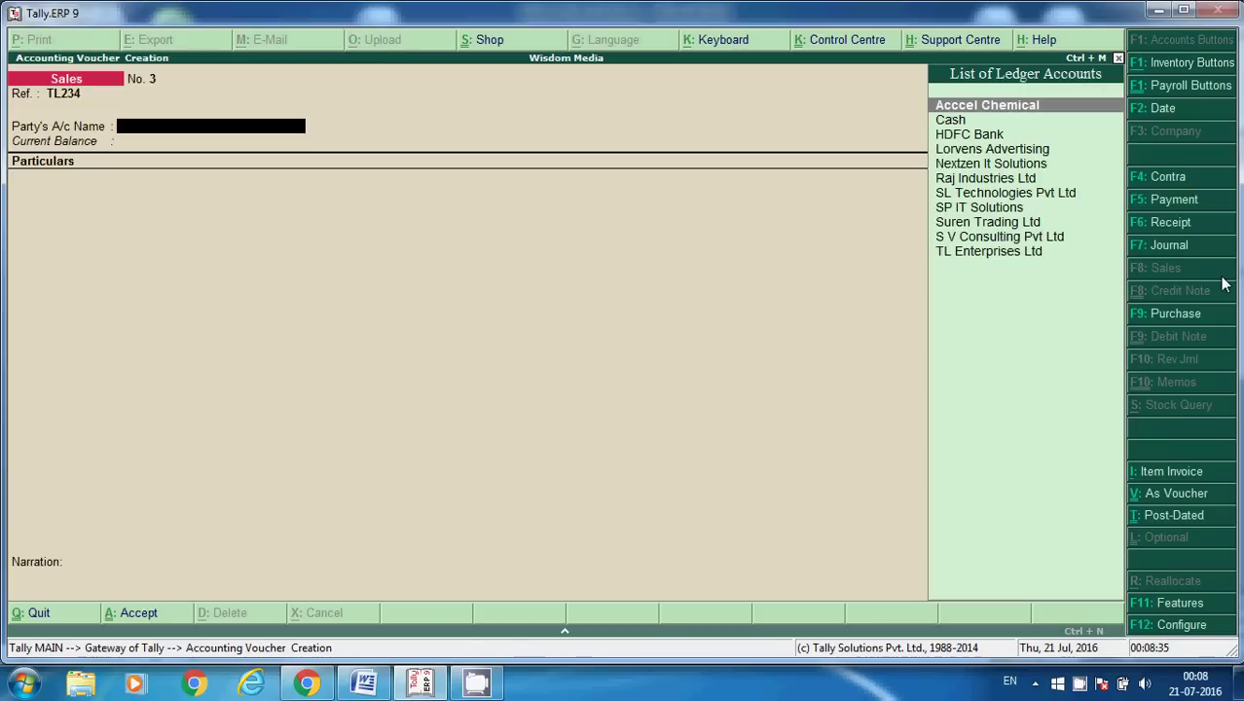
{"action": "type", "text": "Tl"}
{"action": "key", "text": "Return"}
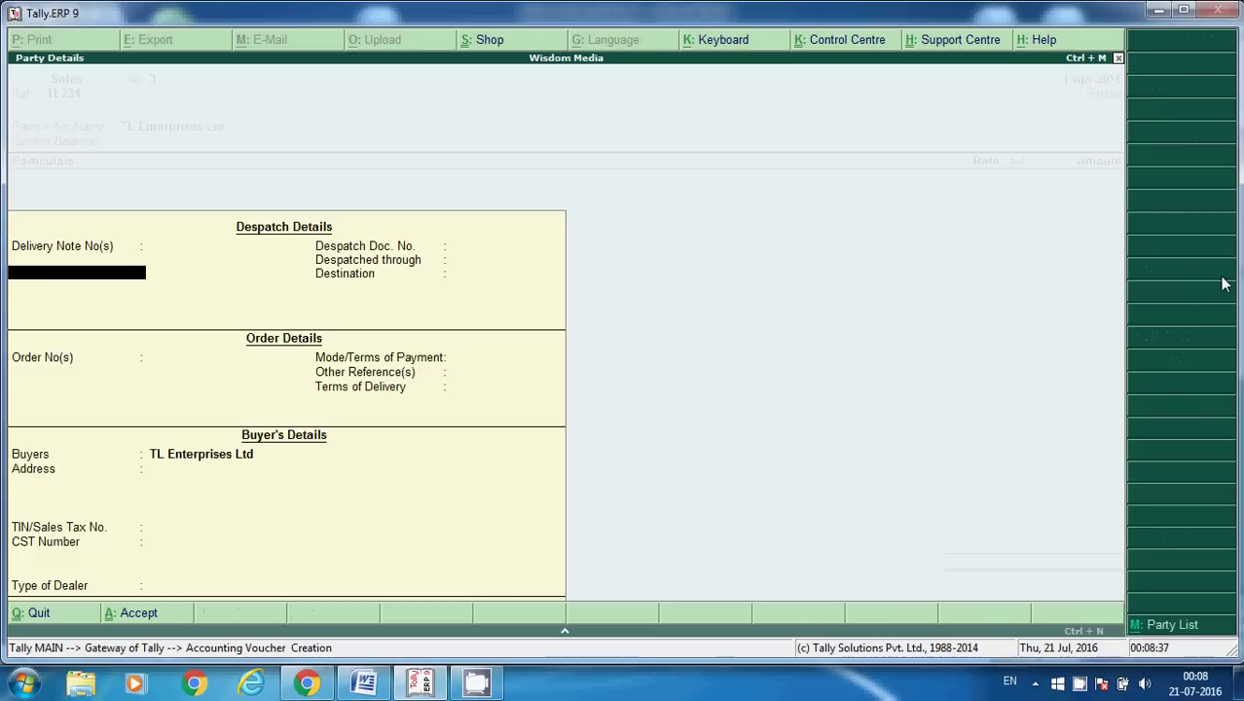
{"action": "key", "text": "Return"}
{"action": "key", "text": "Return"}
{"action": "key", "text": "Return"}
{"action": "key", "text": "Return"}
{"action": "key", "text": "Return"}
{"action": "key", "text": "Return"}
{"action": "key", "text": "Return"}
{"action": "key", "text": "Return"}
{"action": "key", "text": "Return"}
{"action": "key", "text": "Return"}
{"action": "key", "text": "Return"}
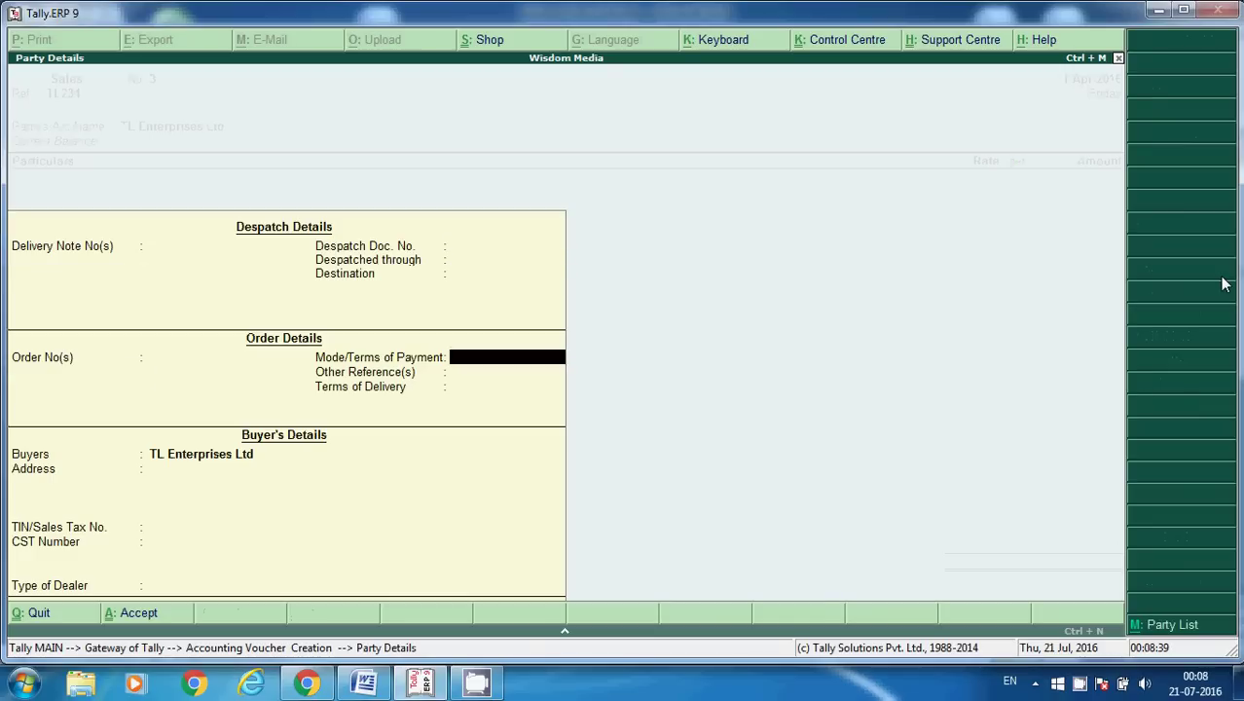
{"action": "key", "text": "Return"}
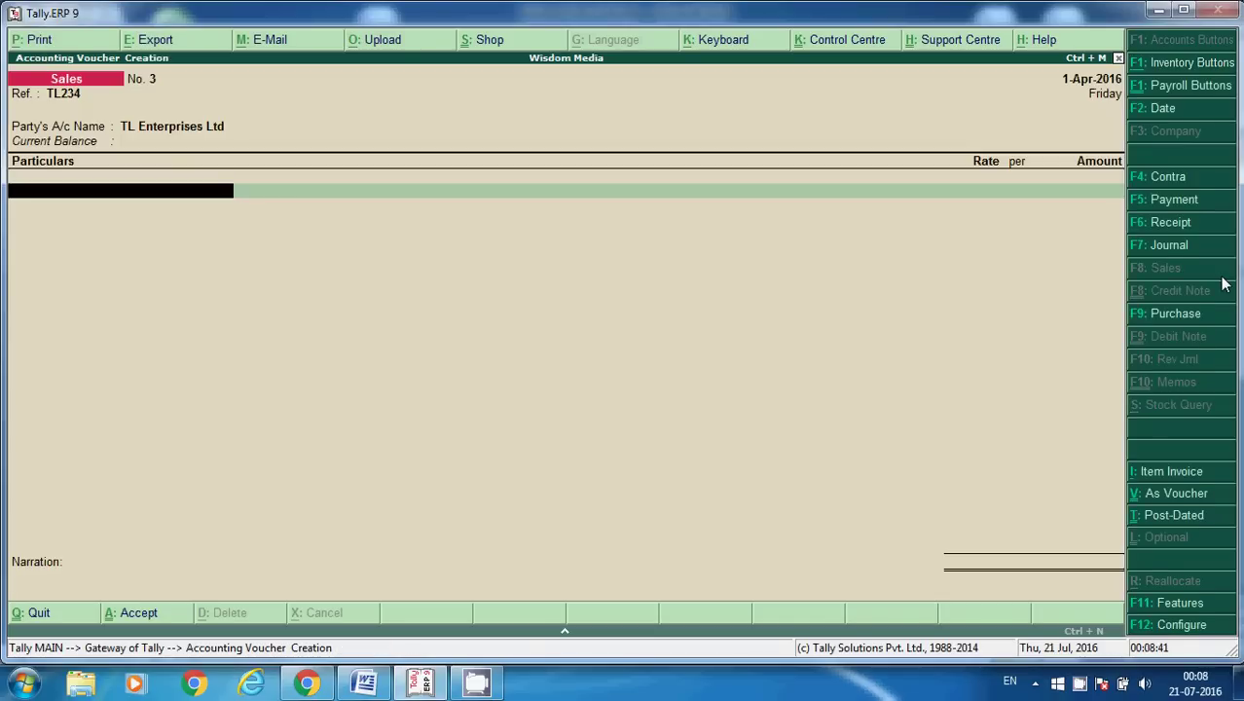
Add Sales@5% for 6,00,000 and the Output VAT@5% ledger with its VAT class details
{"action": "type", "text": "Sl"}
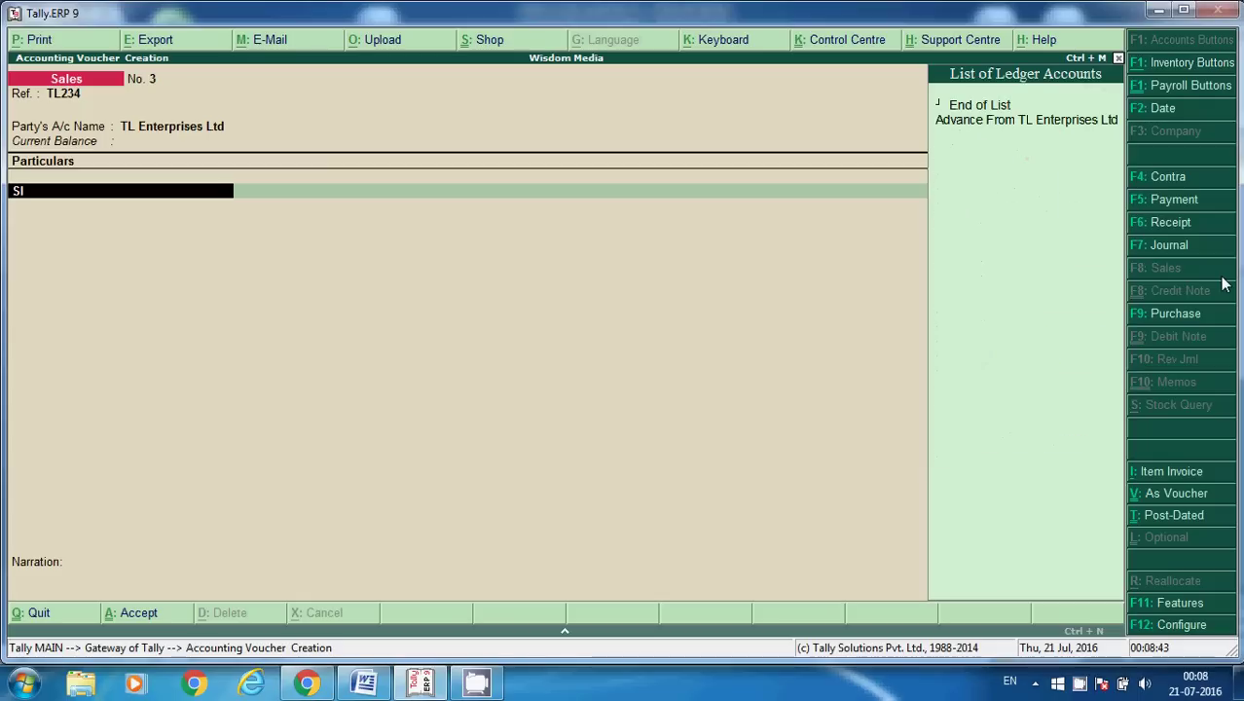
{"action": "key", "text": "BackSpace"}
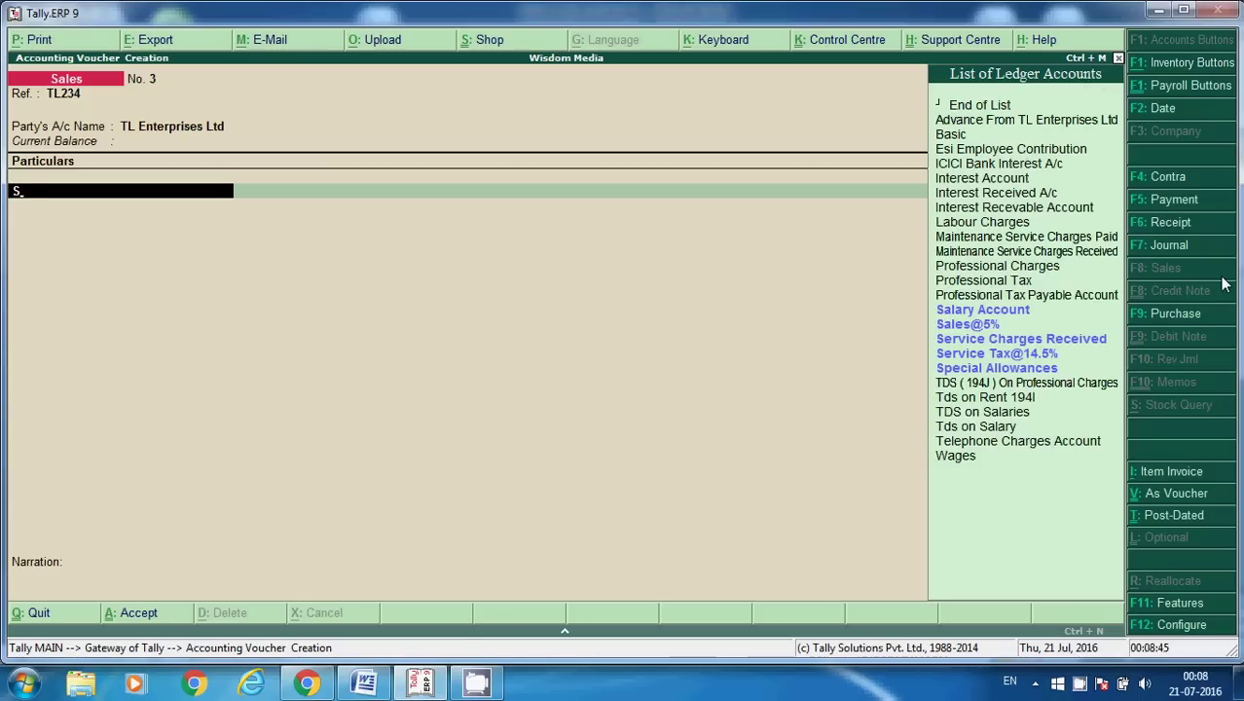
{"action": "type", "text": "al"}
{"action": "key", "text": "Down"}
{"action": "key", "text": "Return"}
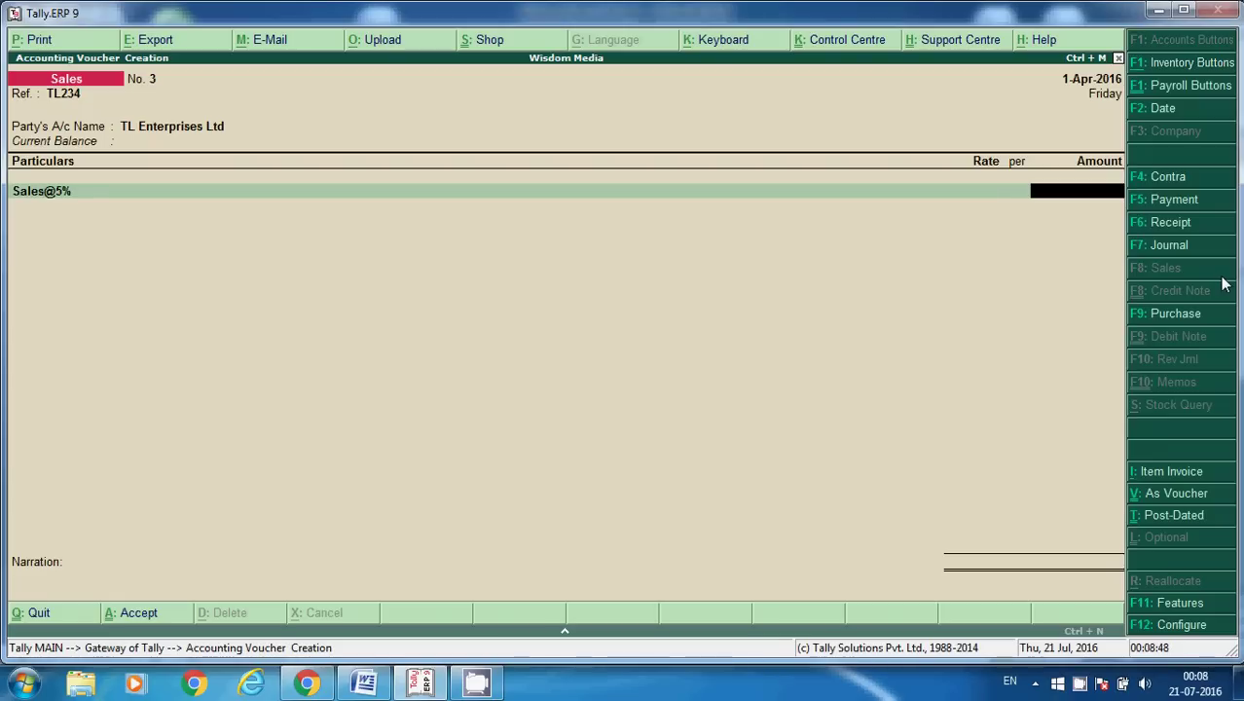
{"action": "type", "text": "600000"}
{"action": "key", "text": "Return"}
{"action": "type", "text": "Out"}
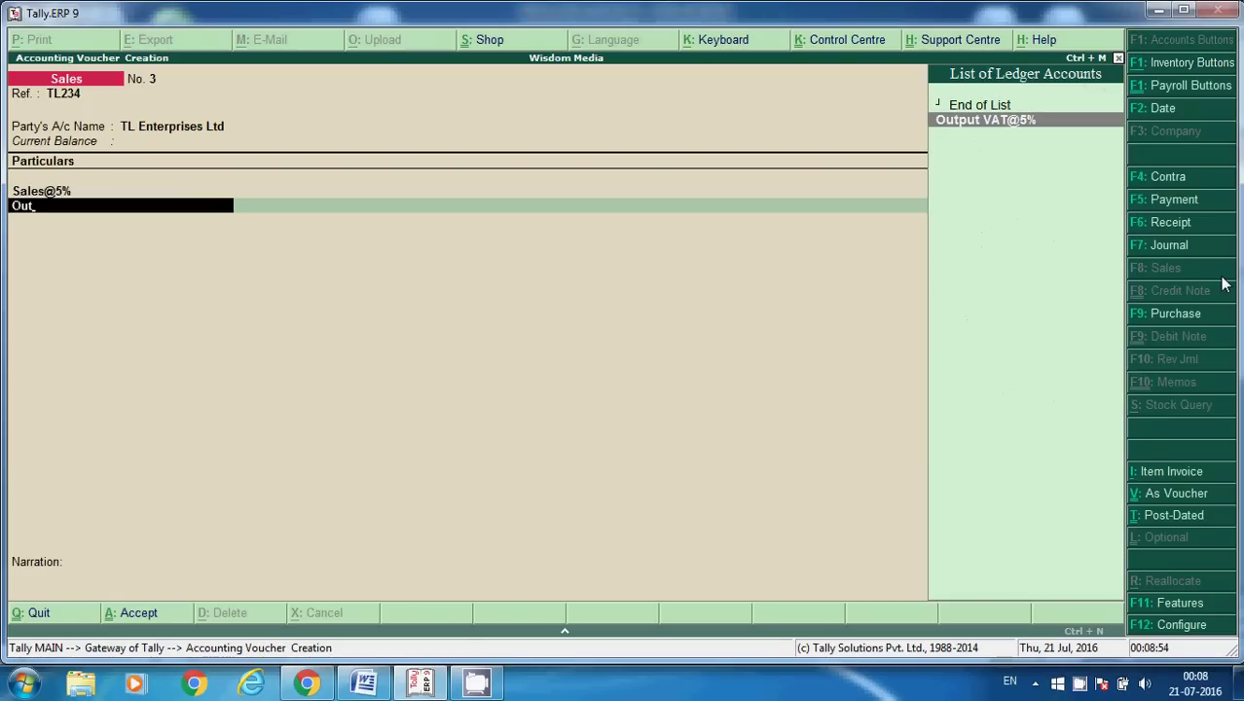
{"action": "key", "text": "Return"}
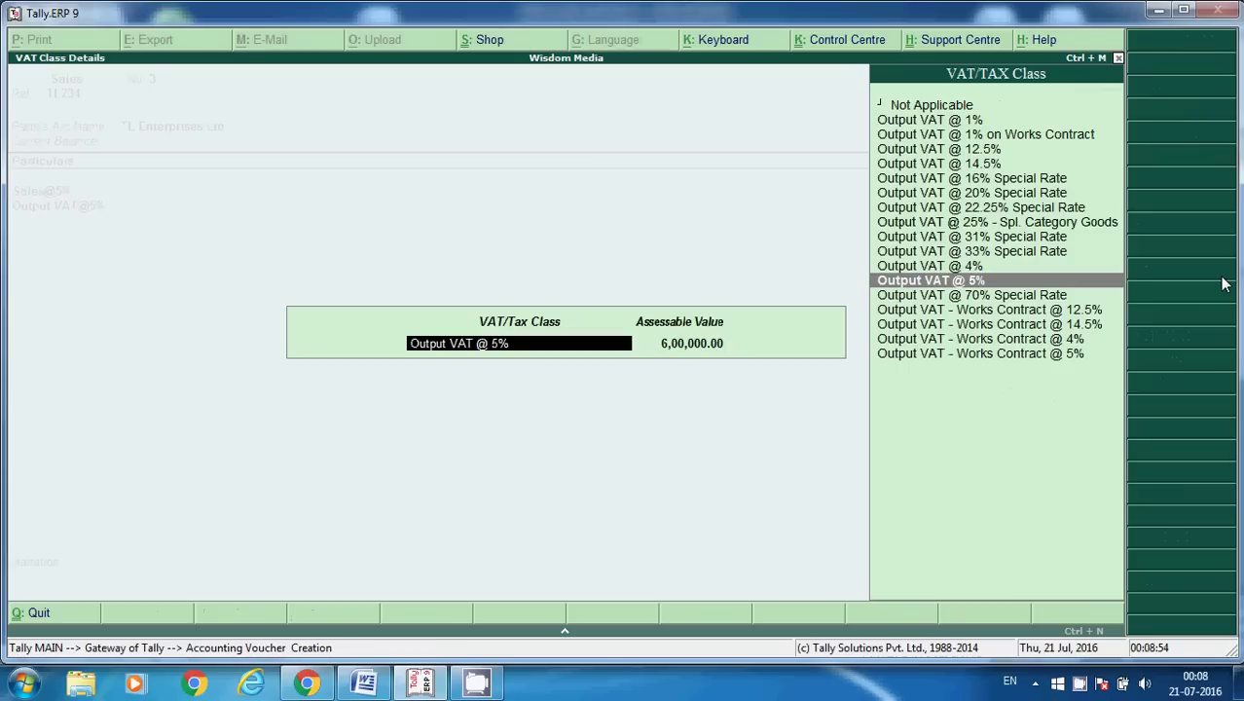
{"action": "key", "text": "Return"}
{"action": "key", "text": "Return"}
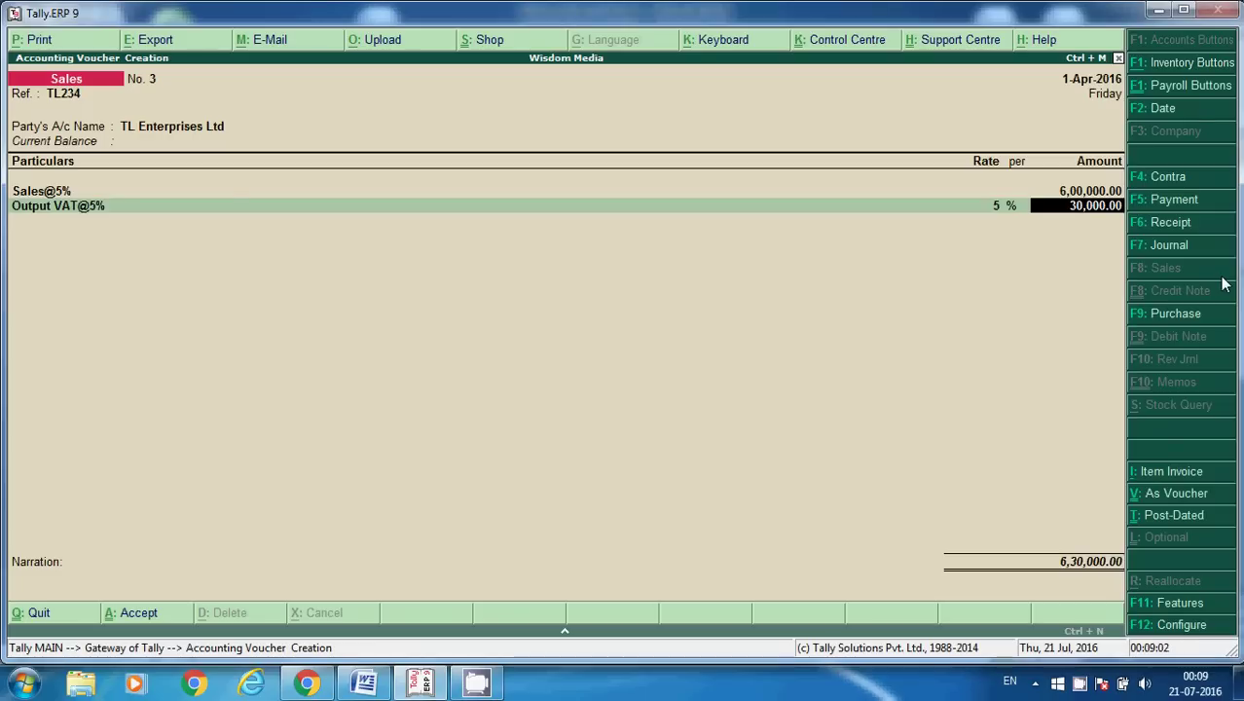
Accept the 30,000 VAT, add narration 'being goods sold to TL enterprises Ltd', save and return to Gateway
{"action": "key", "text": "Return"}
{"action": "key", "text": "Return"}
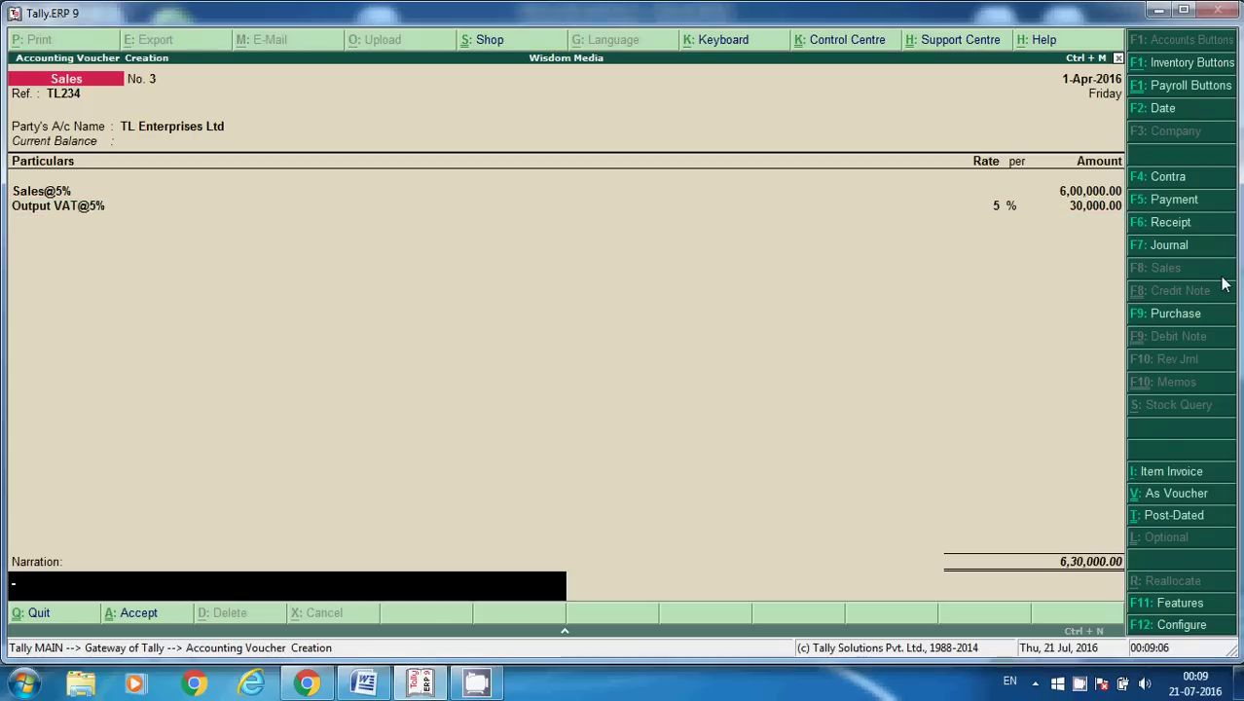
{"action": "type", "text": "being"}
{"action": "type", "text": "goods sold t"}
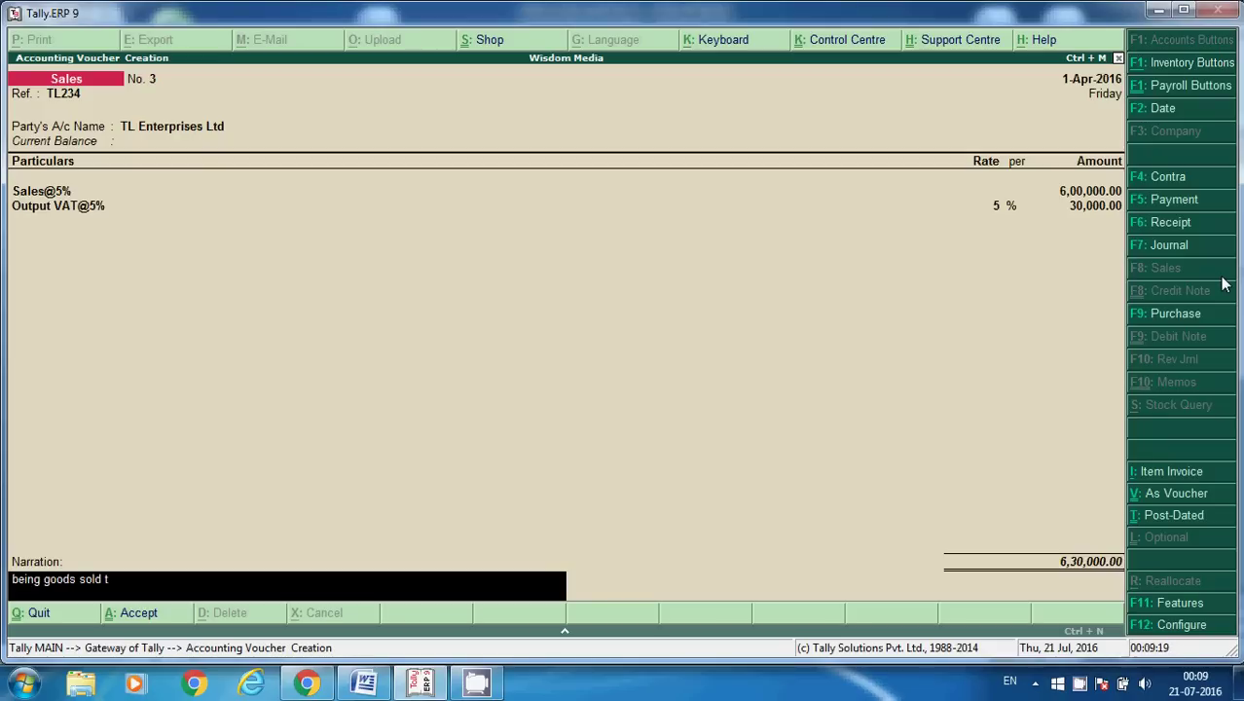
{"action": "type", "text": "o TL enterprises Ltd"}
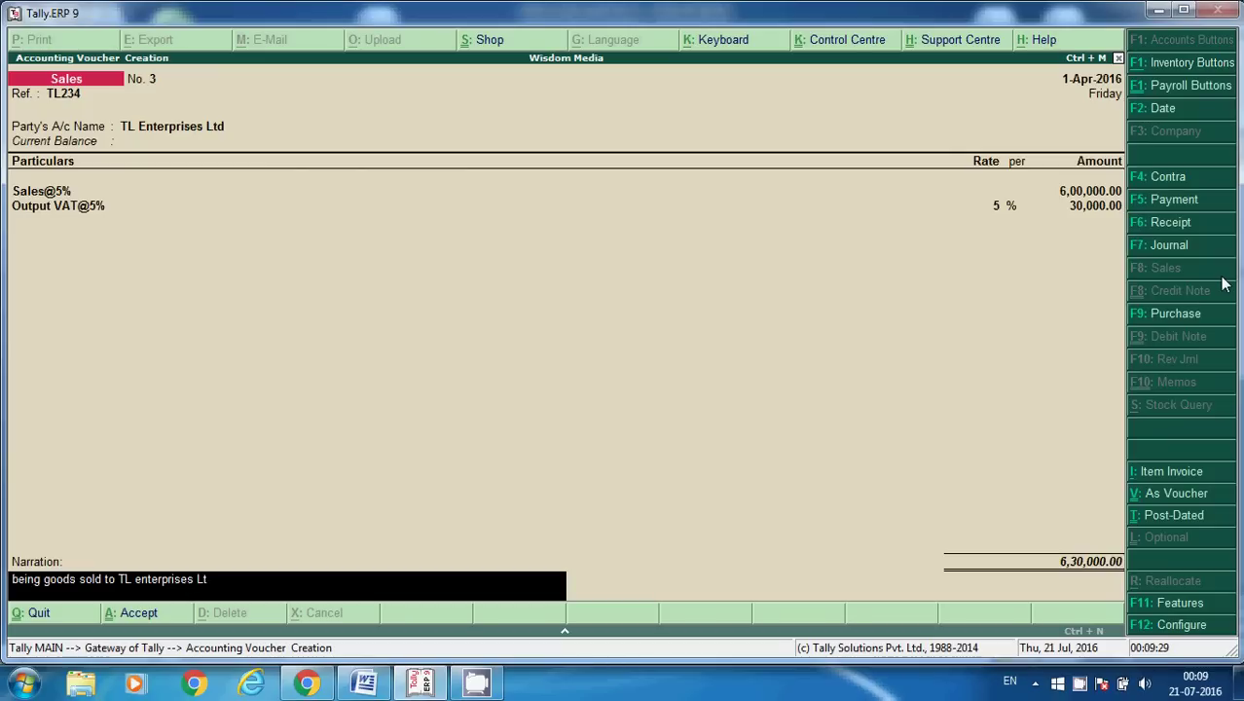
{"action": "key", "text": "Return"}
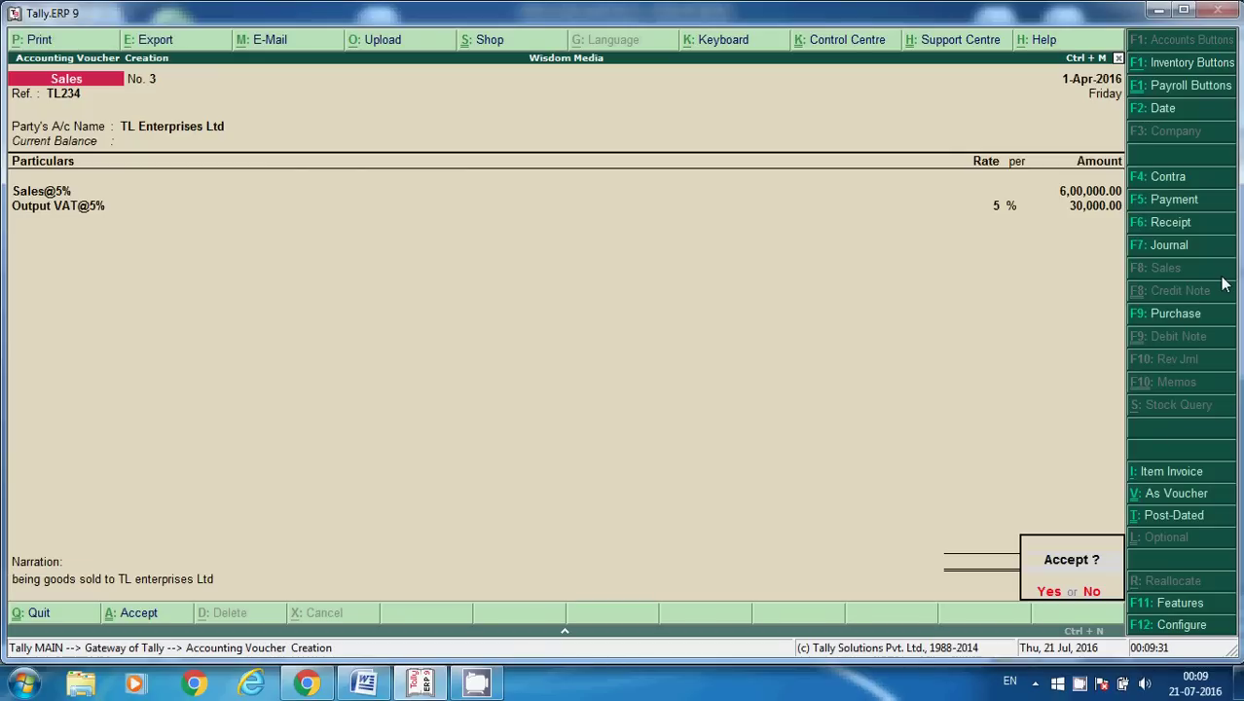
{"action": "key", "text": "Return"}
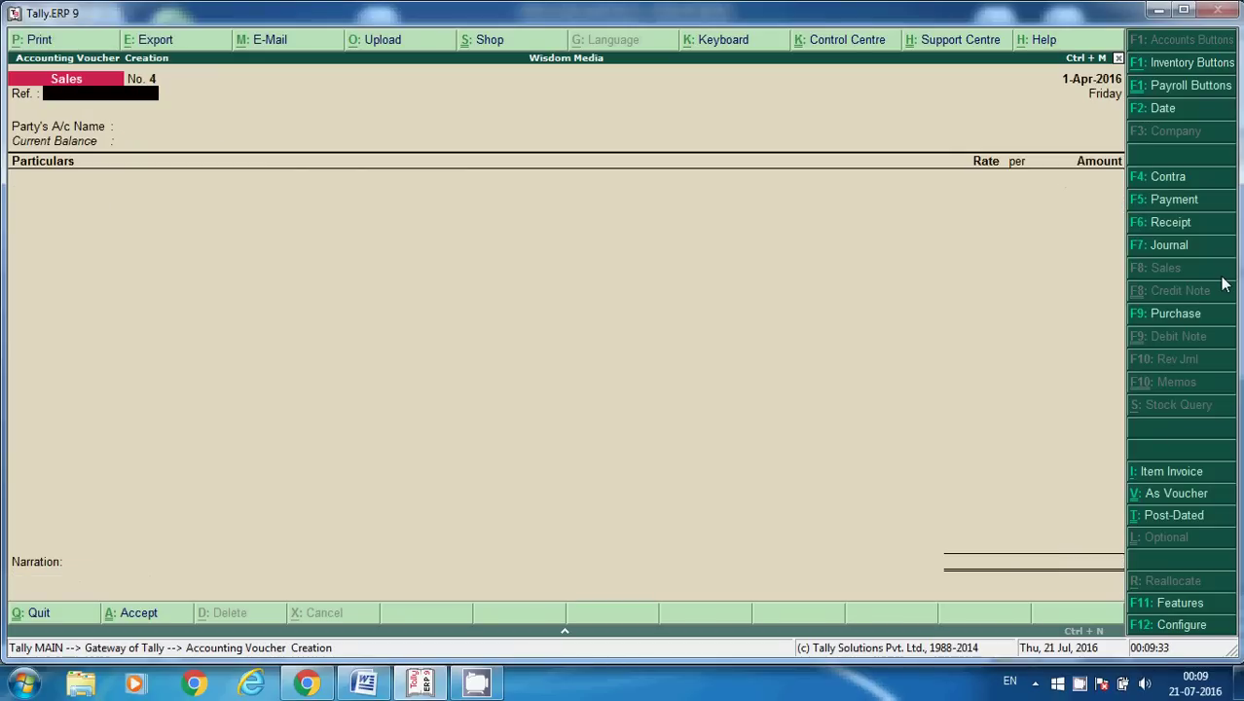
{"action": "key", "text": "Escape"}
{"action": "key", "text": "Return"}
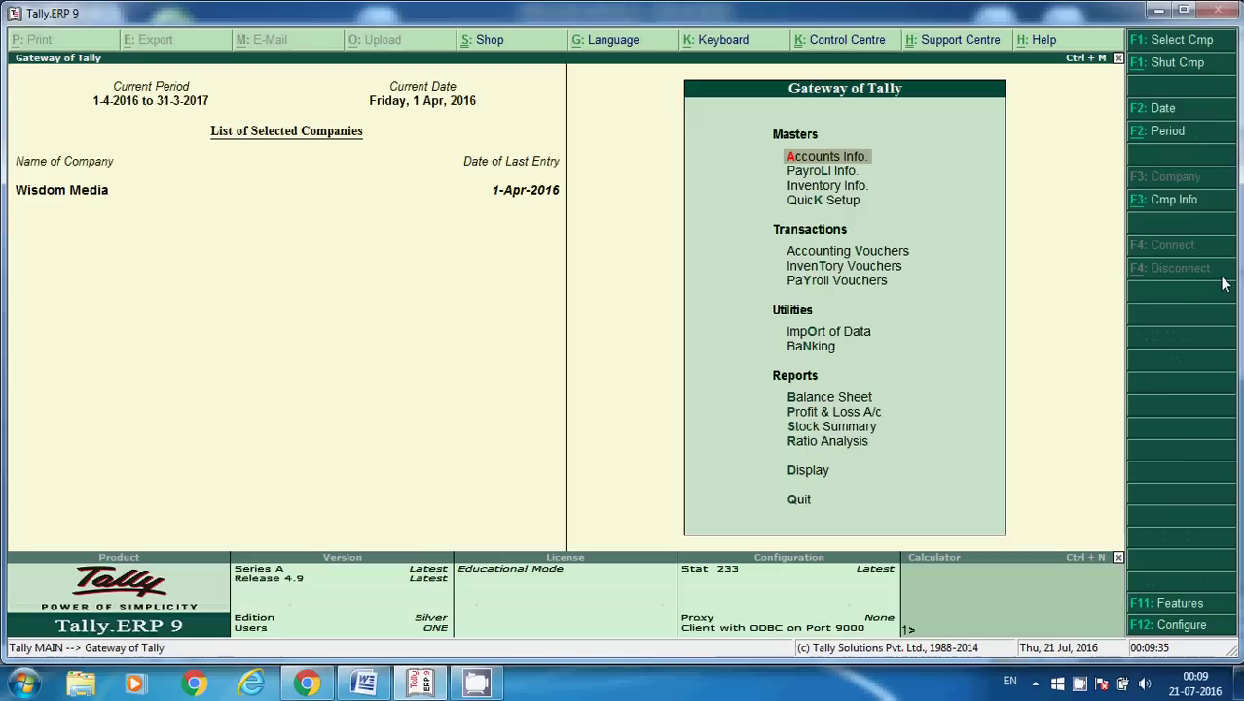
{"action": "left_click", "coordinate": [824, 398]}
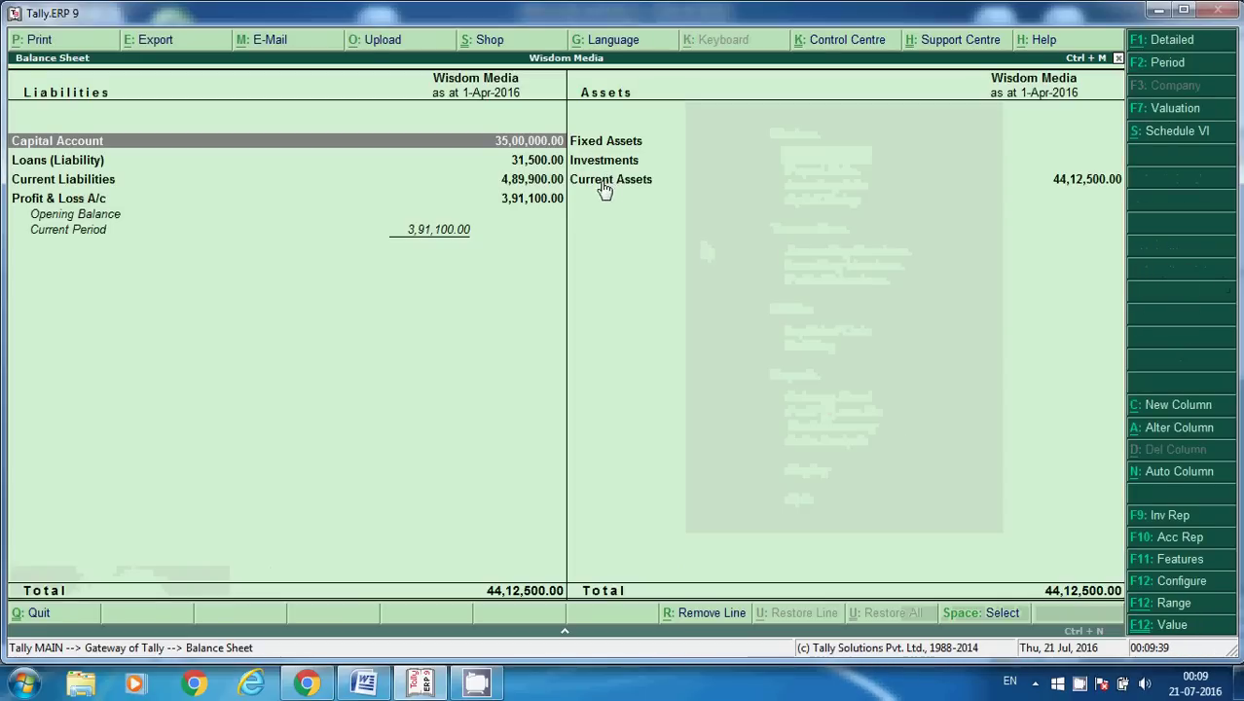
{"action": "double_click", "coordinate": [603, 187]}
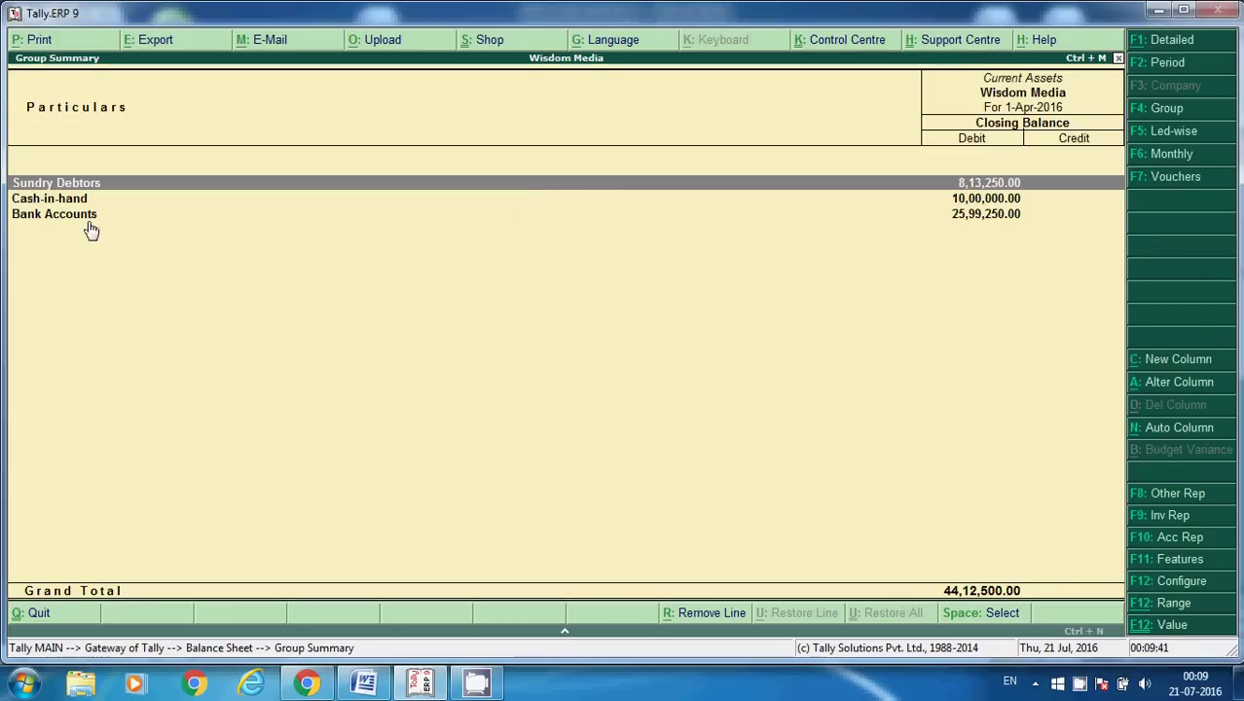
{"action": "double_click", "coordinate": [60, 186]}
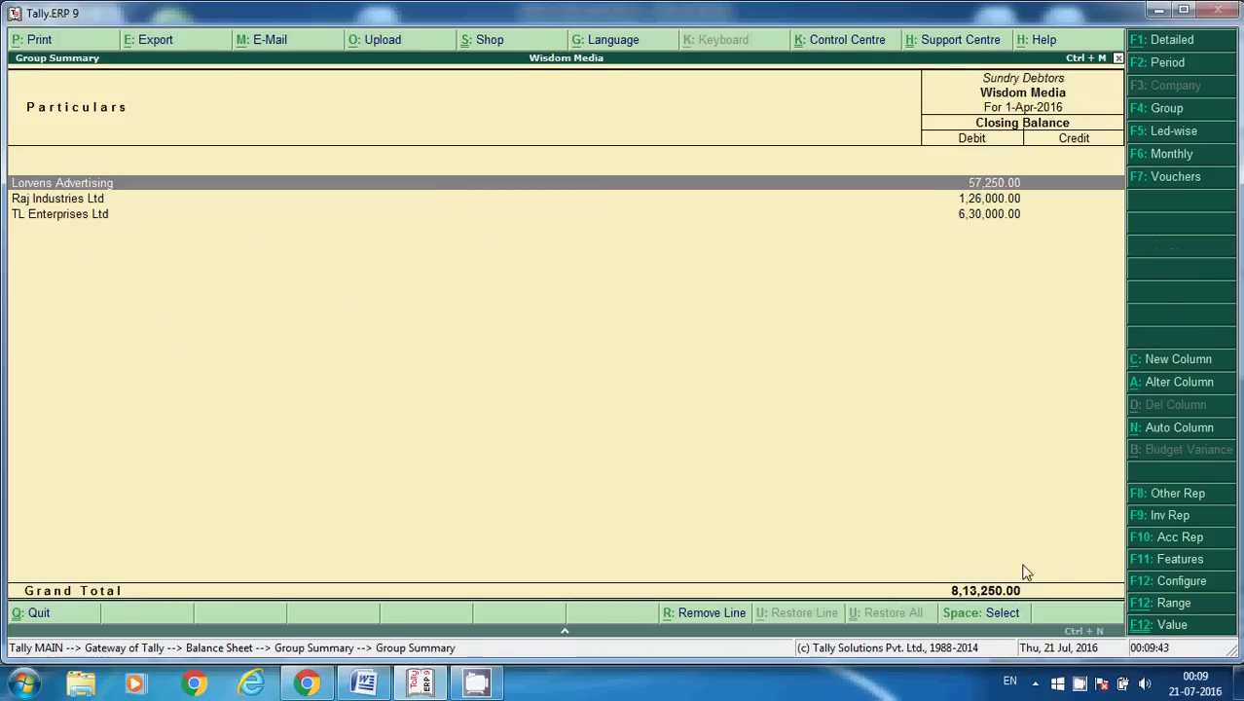
{"action": "left_click", "coordinate": [61, 218]}
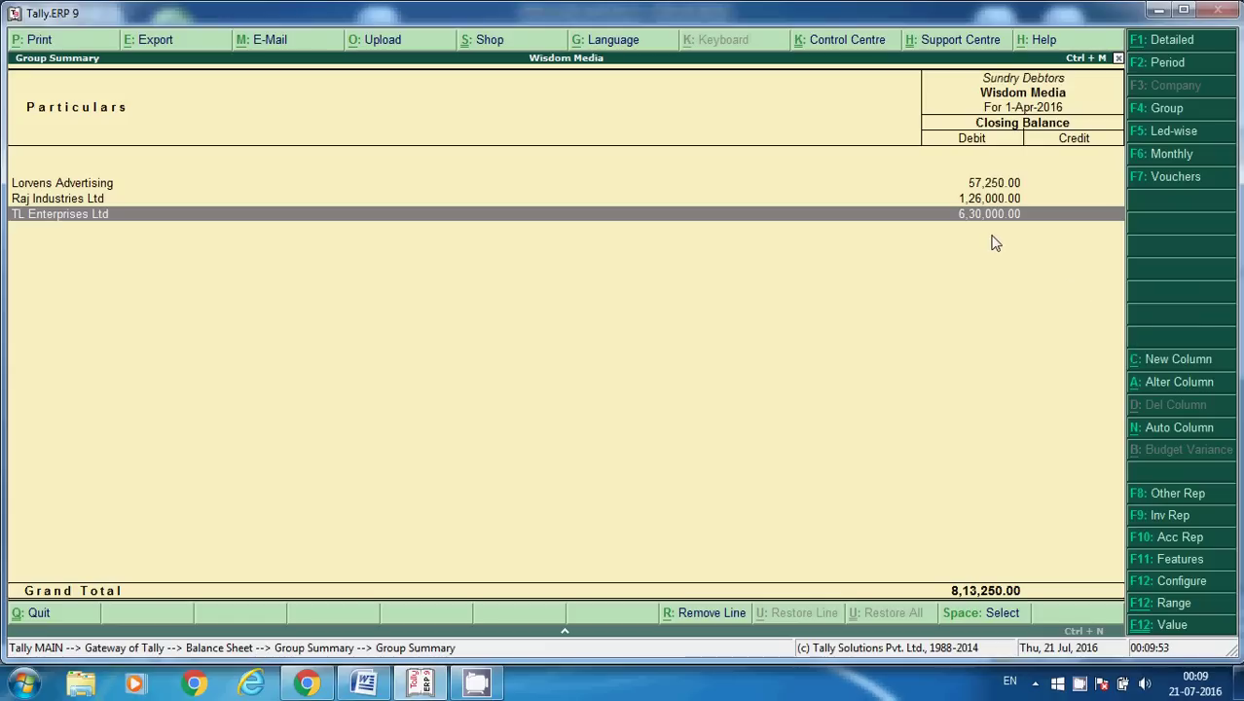
{"action": "key", "text": "Escape"}
{"action": "key", "text": "Escape"}
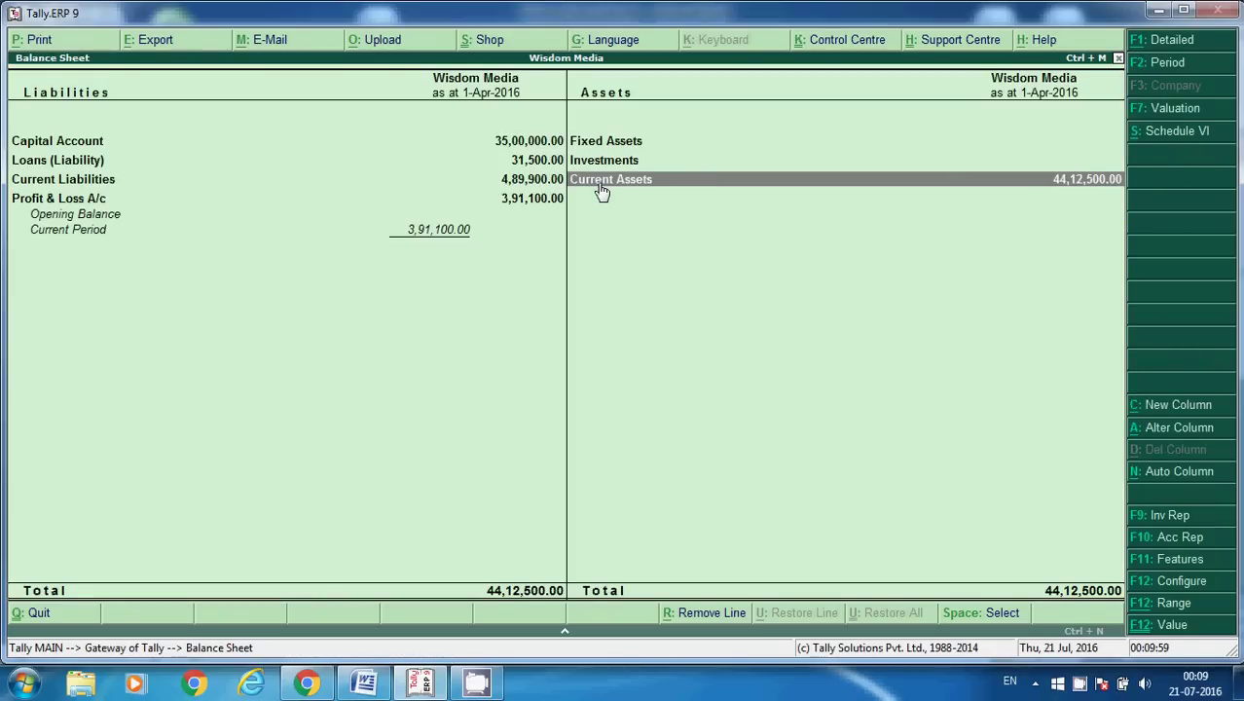
{"action": "key", "text": "Escape"}
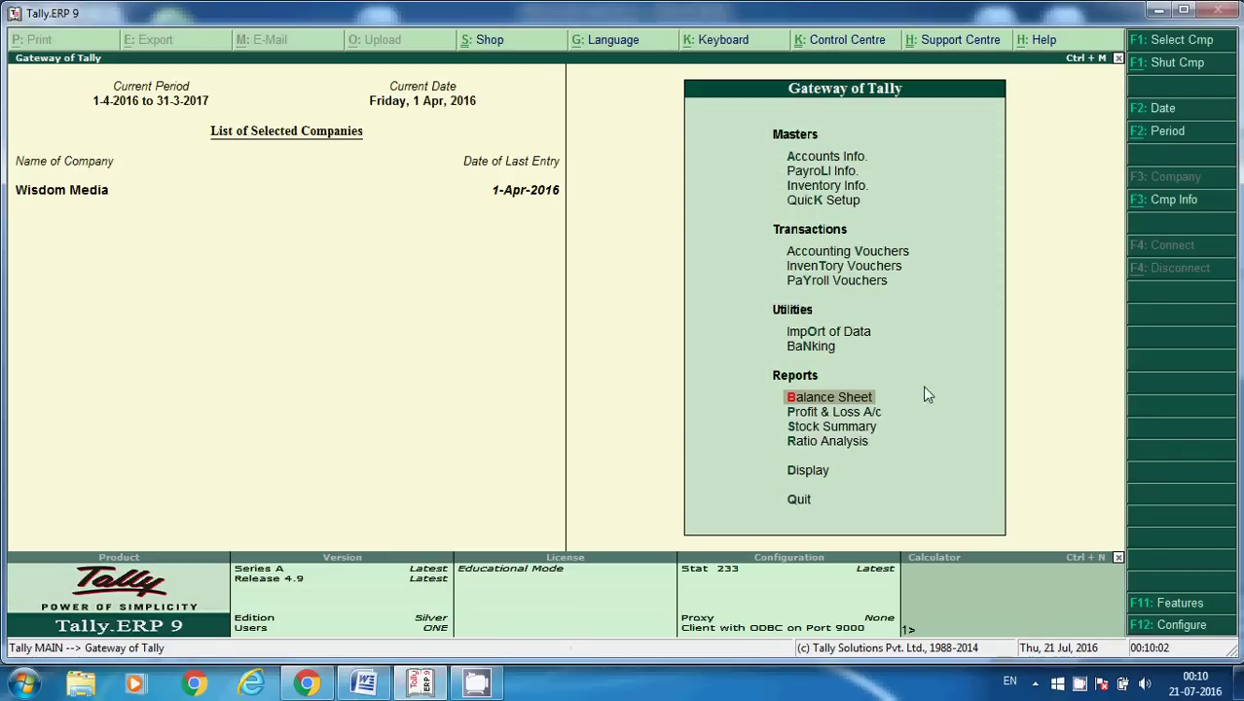
Start Receipt No. 5 crediting TL Enterprises Ltd with 6,30,000
{"action": "left_click", "coordinate": [837, 256]}
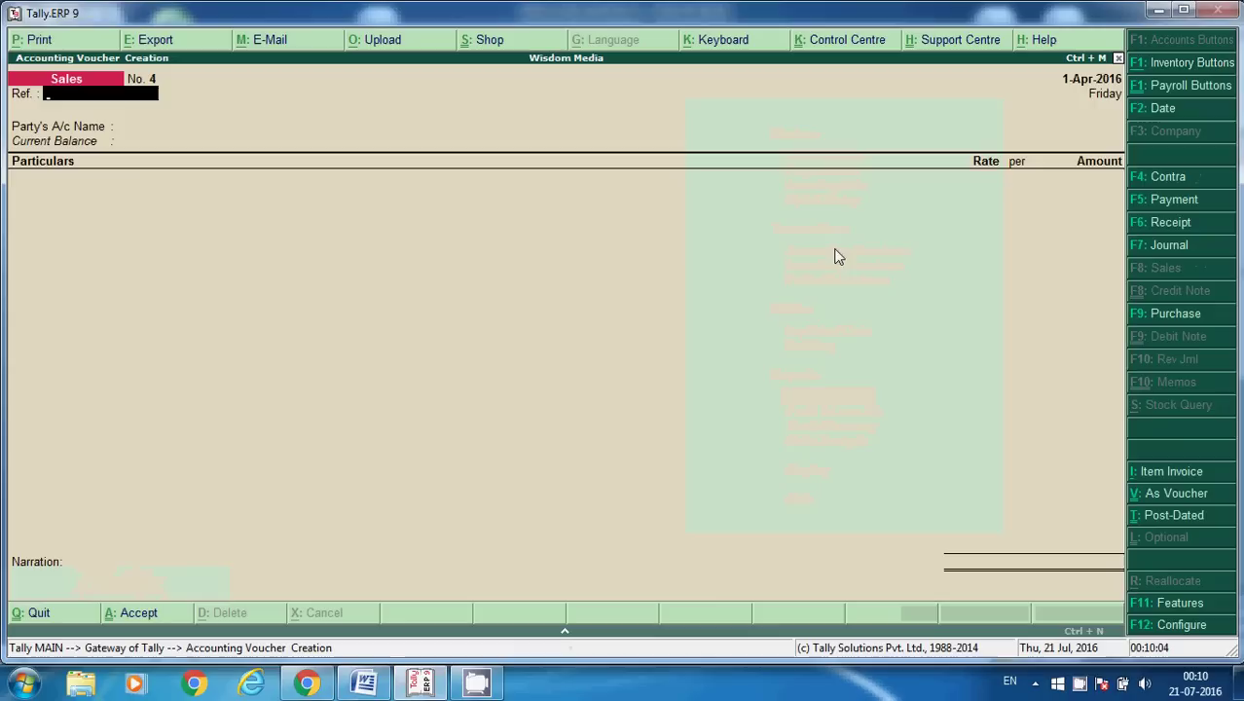
{"action": "left_click", "coordinate": [1170, 230]}
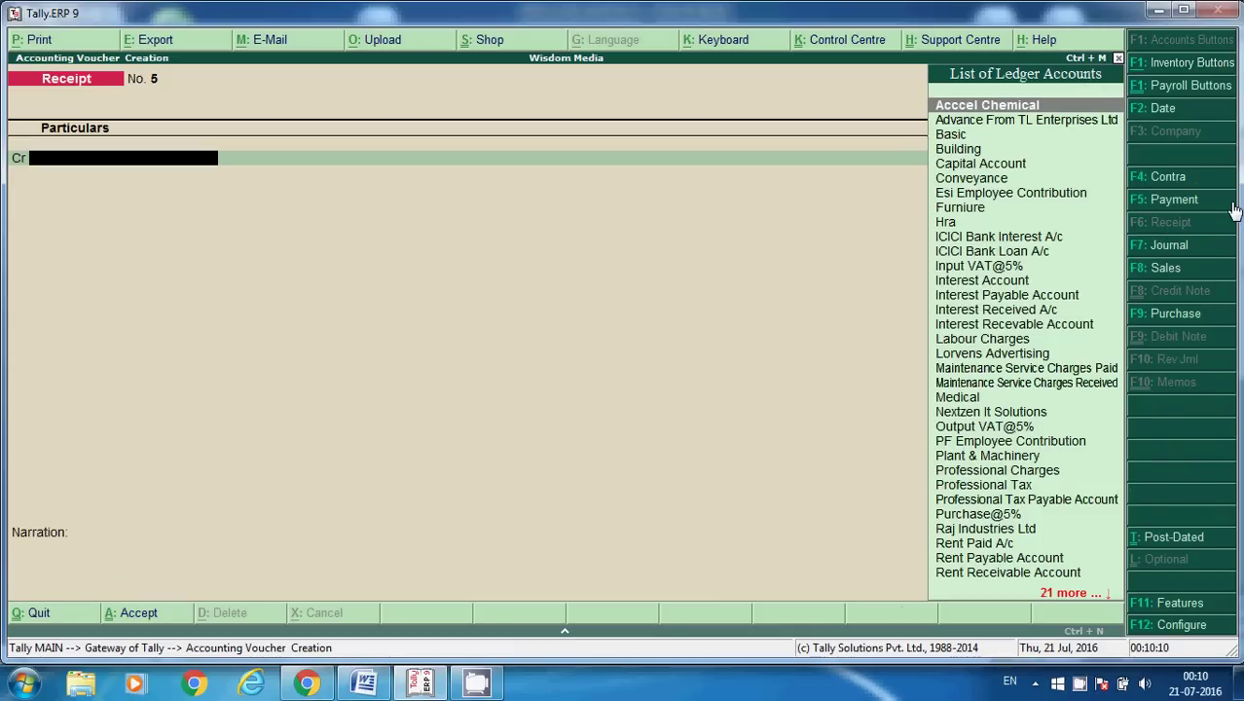
{"action": "type", "text": "Tl"}
{"action": "key", "text": "Return"}
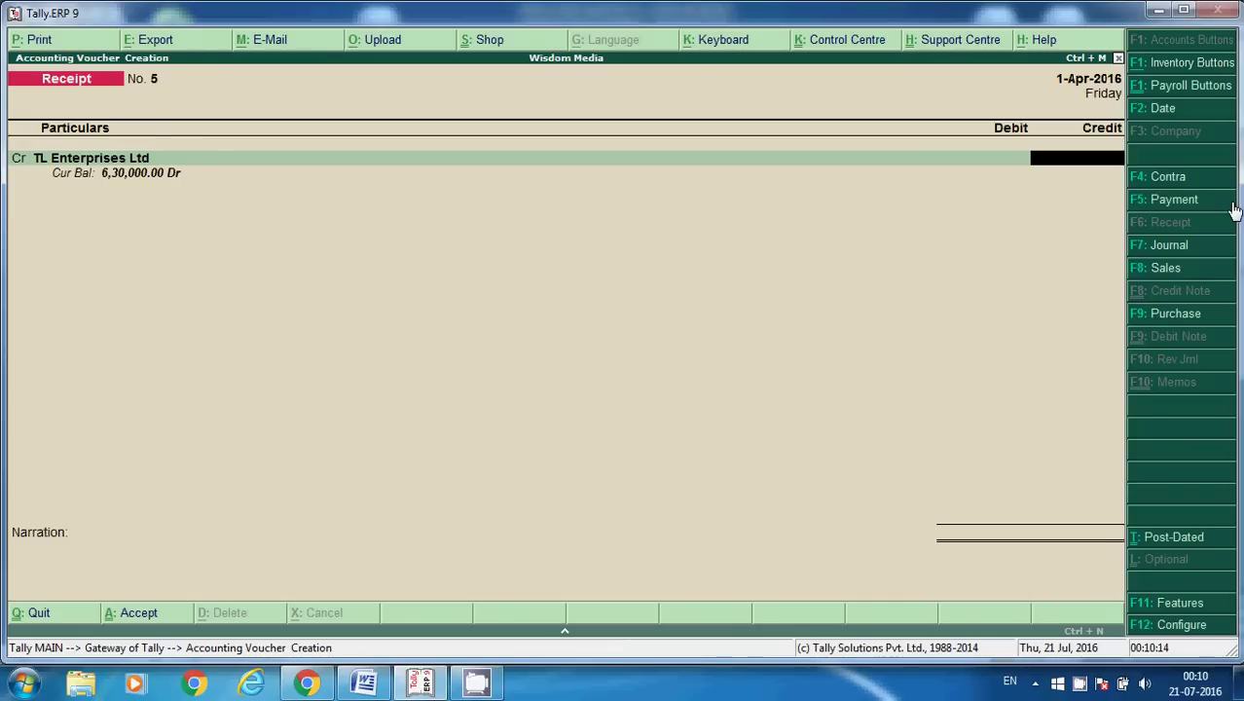
{"action": "type", "text": "630000"}
{"action": "key", "text": "Return"}
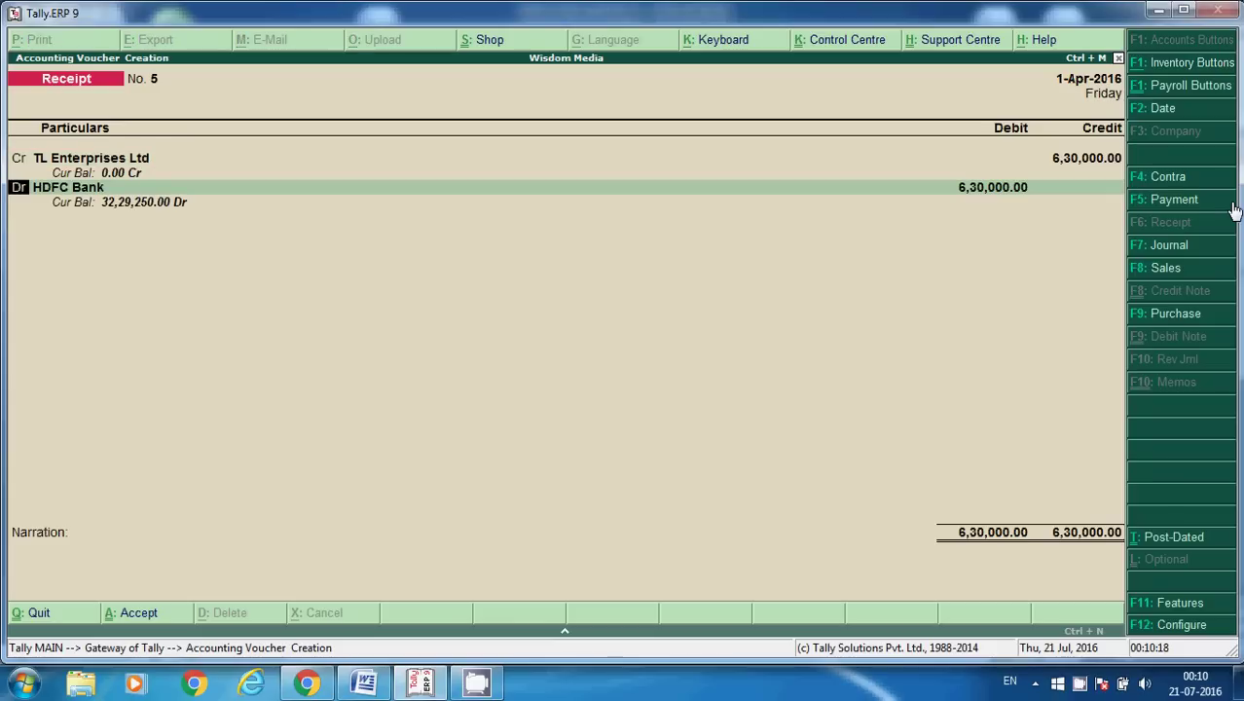
{"action": "key", "text": "Return"}
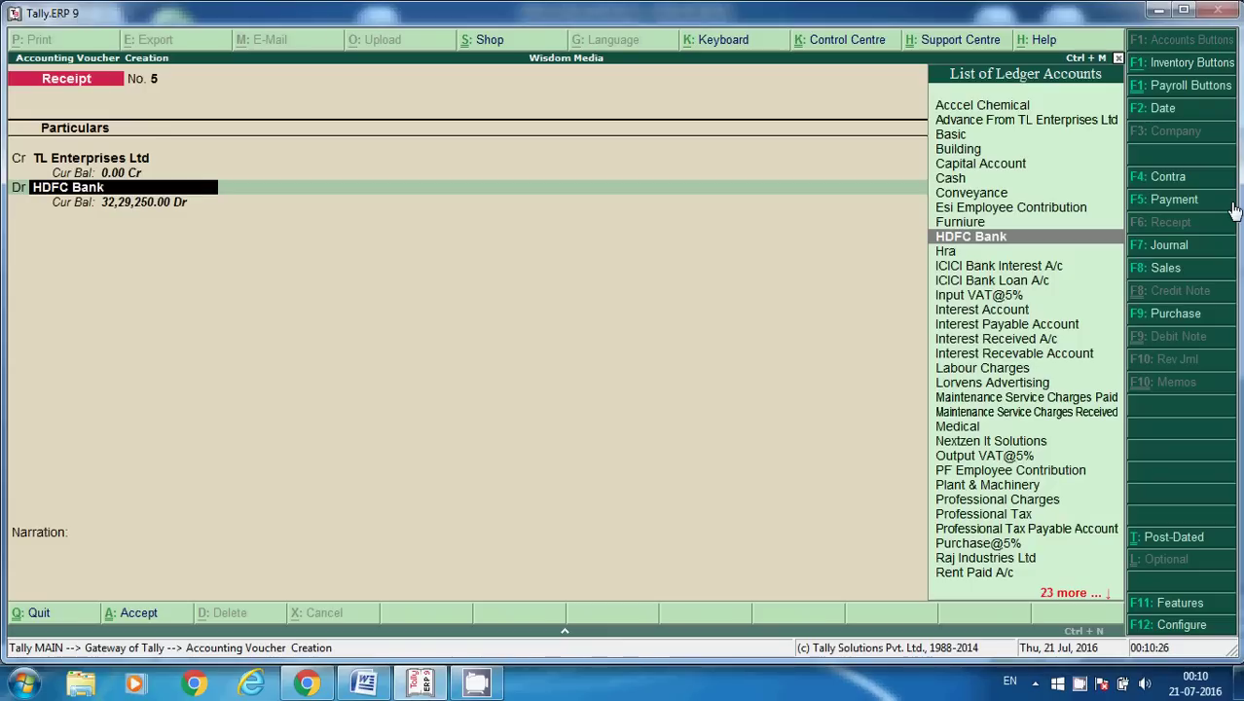
Debit Advance From TL Enterprises Ltd with 2,00,000
{"action": "type", "text": "Ad"}
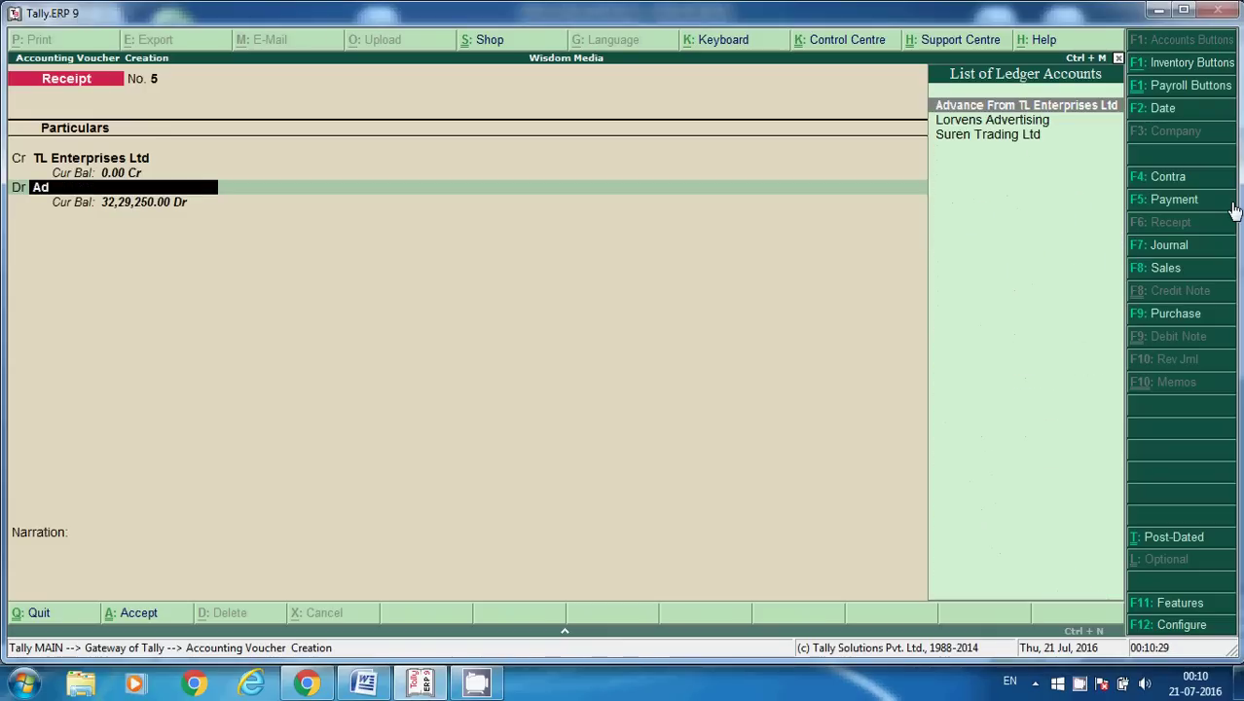
{"action": "key", "text": "Return"}
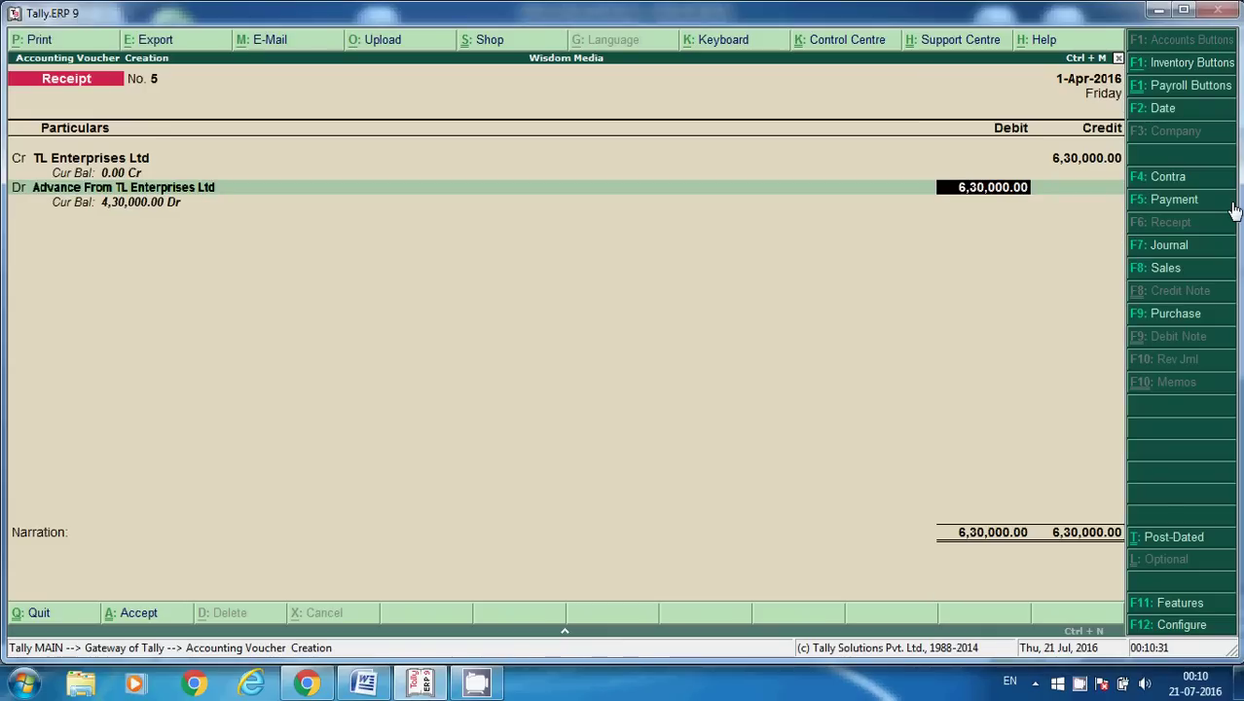
{"action": "type", "text": "200000"}
{"action": "key", "text": "Return"}
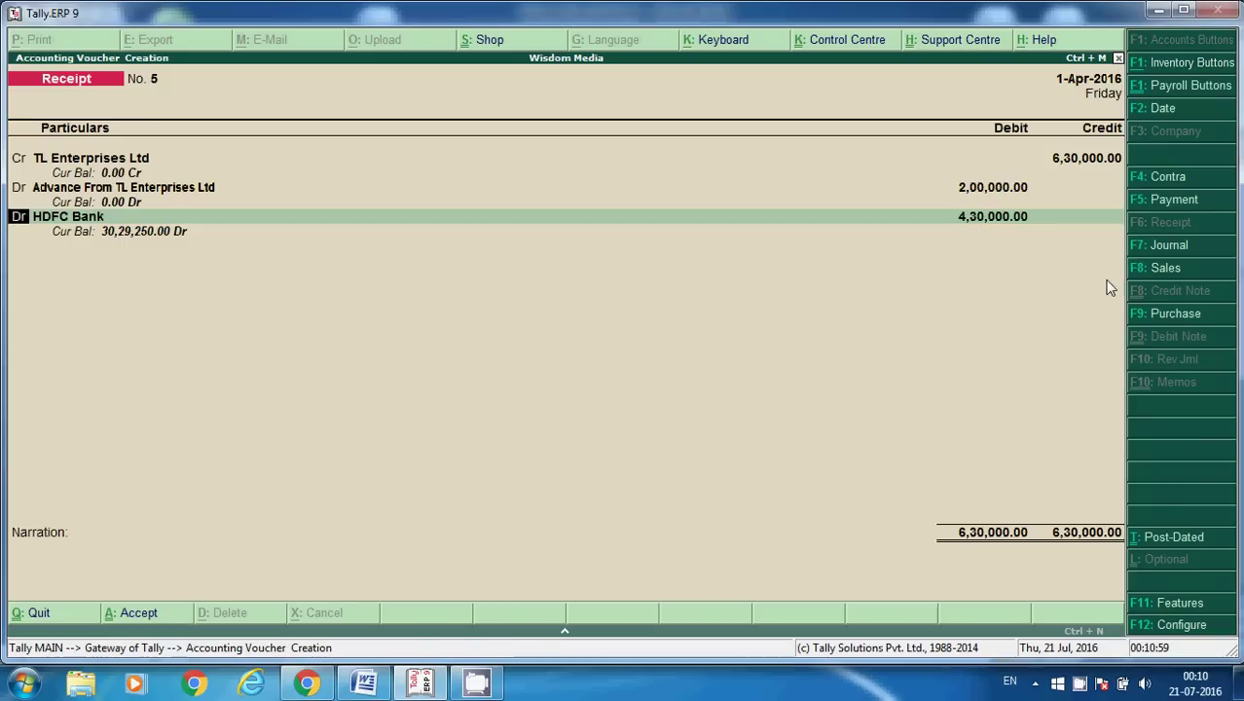
Accept HDFC Bank's cheque allocation and begin the narration 'being balance amount received from TL en'
{"action": "key", "text": "Return"}
{"action": "key", "text": "Return"}
{"action": "key", "text": "Return"}
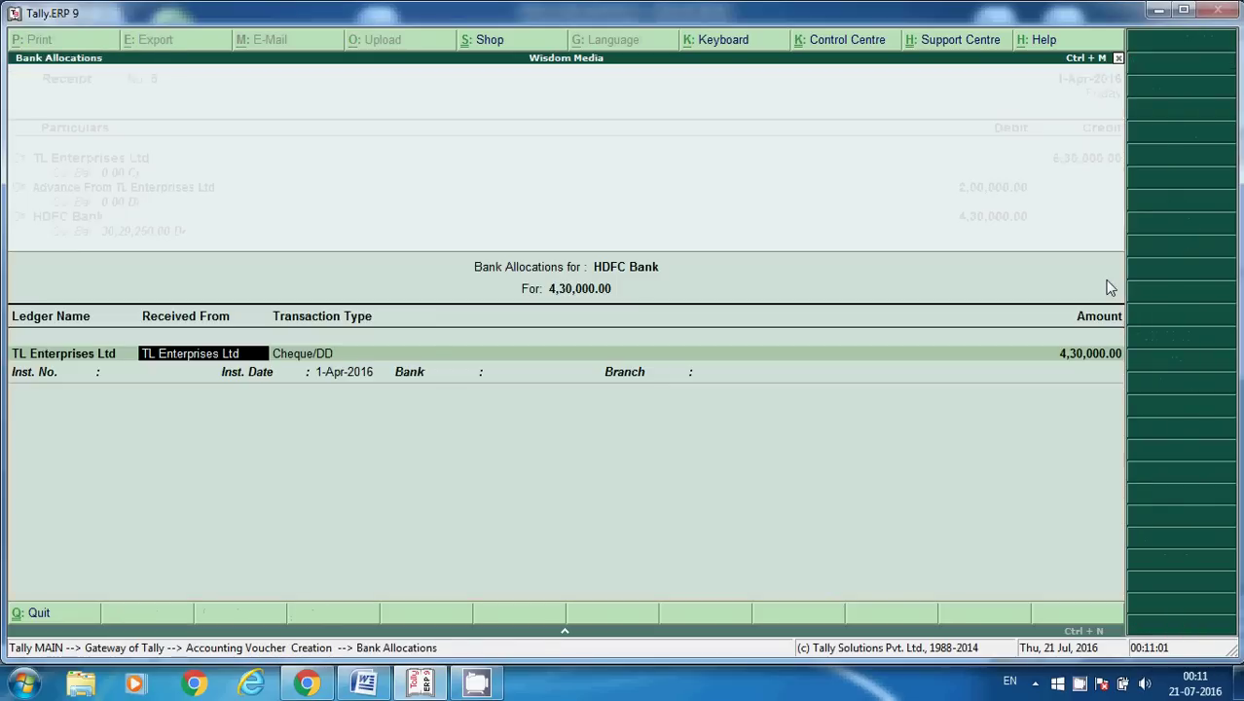
{"action": "key", "text": "Return"}
{"action": "key", "text": "Return"}
{"action": "key", "text": "Return"}
{"action": "key", "text": "Return"}
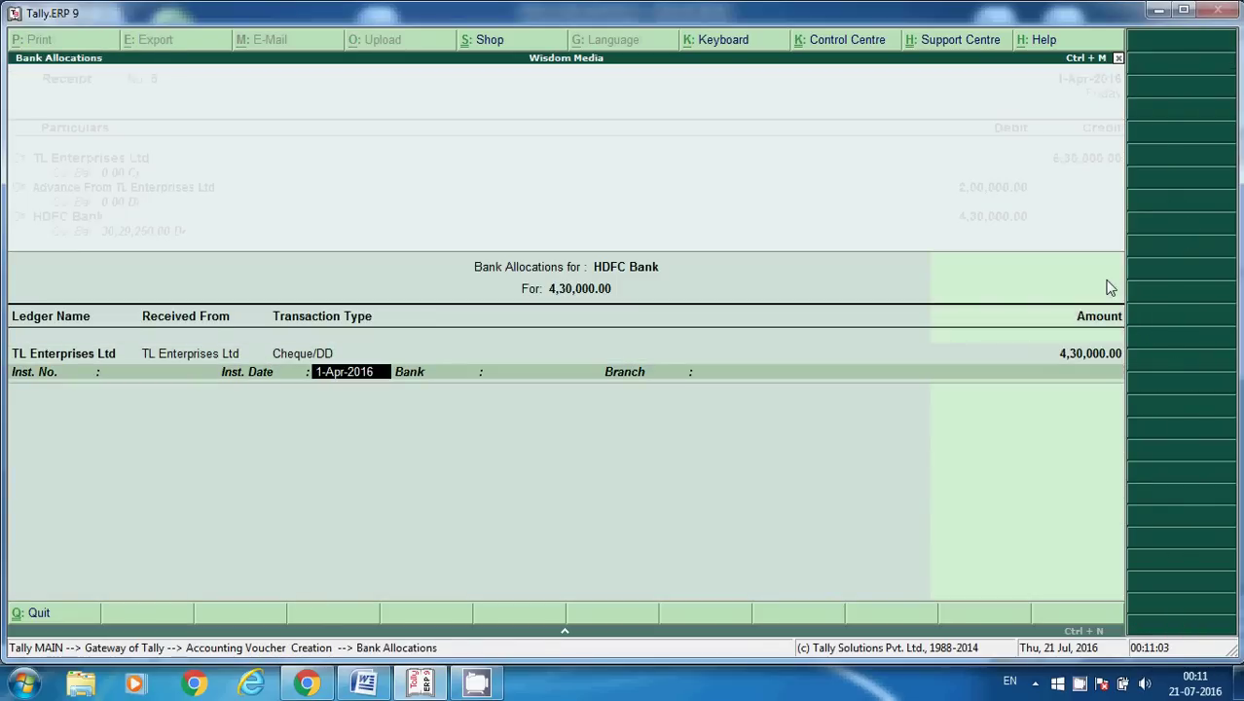
{"action": "key", "text": "Return"}
{"action": "key", "text": "Return"}
{"action": "key", "text": "Return"}
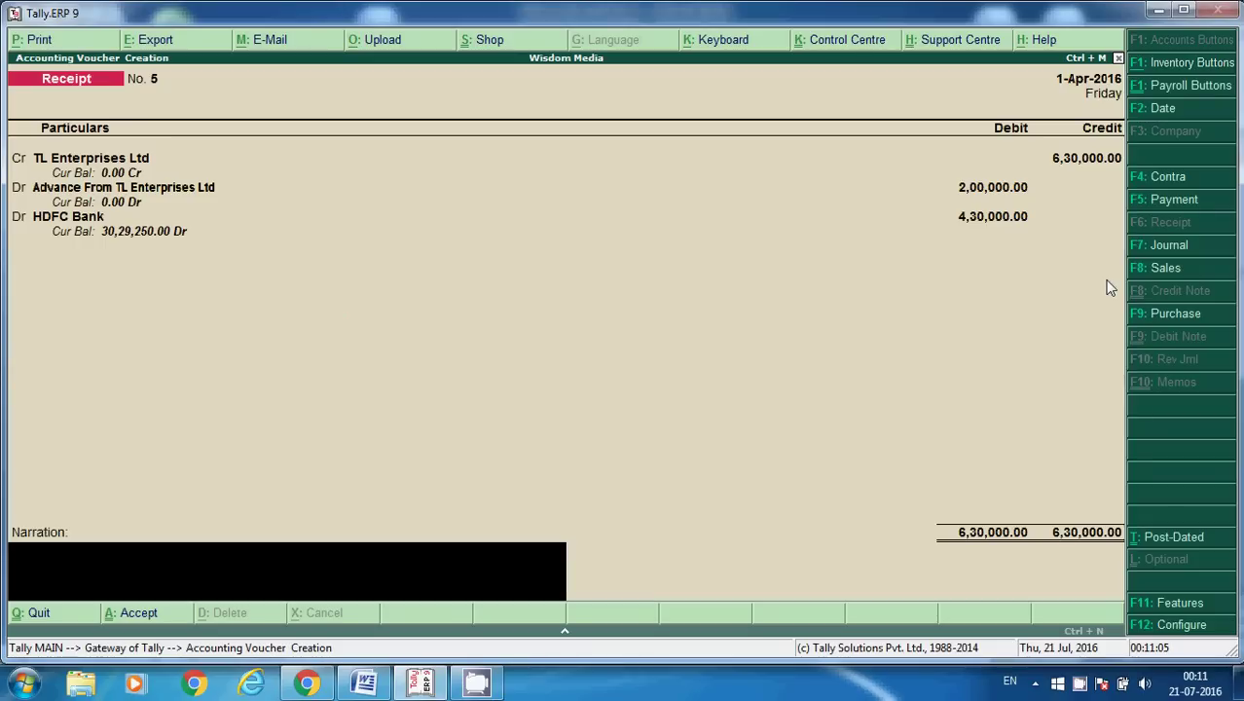
{"action": "type", "text": "being amount"}
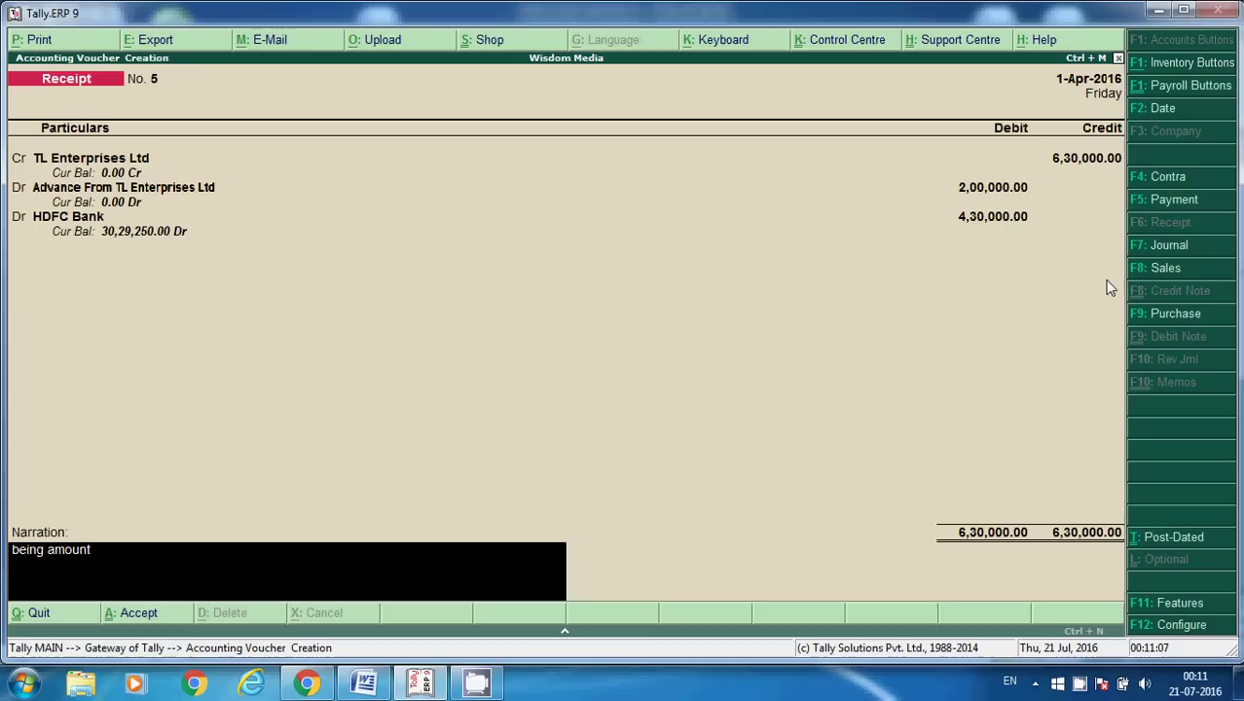
{"action": "type", "text": " received"}
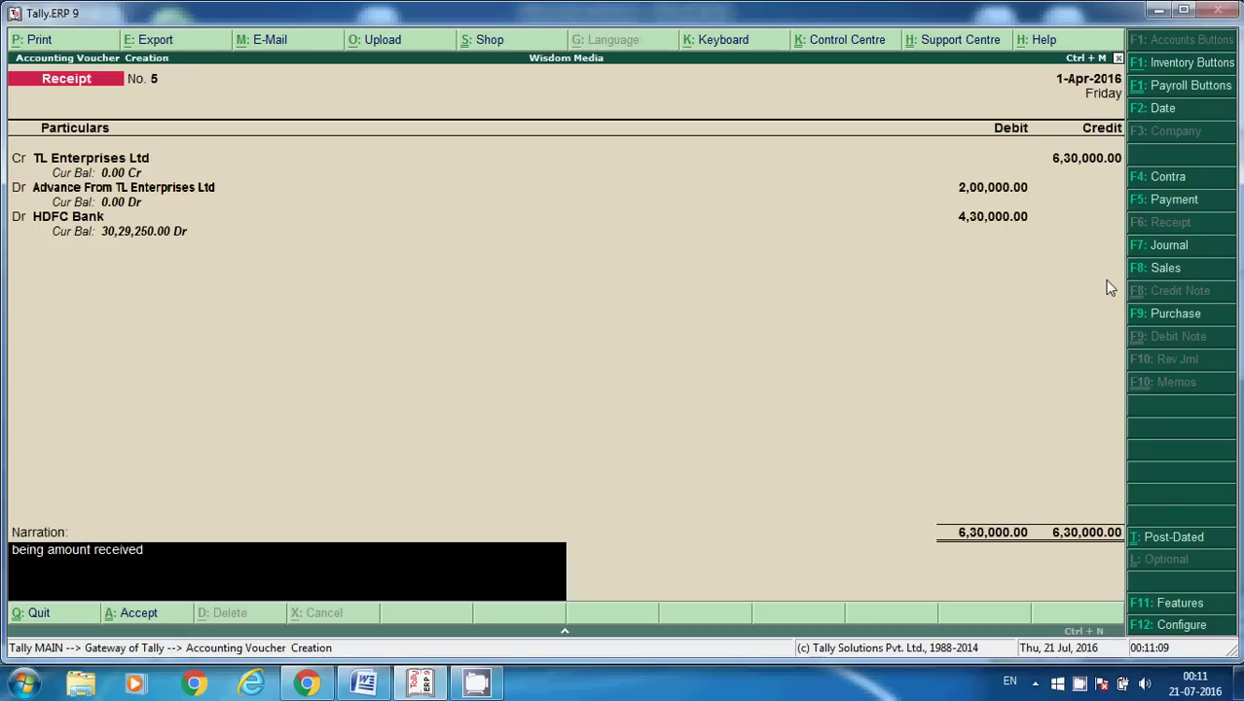
{"action": "type", "text": " from"}
{"action": "key", "text": "BackSpace"}
{"action": "key", "text": "BackSpace"}
{"action": "key", "text": "BackSpace"}
{"action": "key", "text": "BackSpace"}
{"action": "key", "text": "BackSpace"}
{"action": "key", "text": "BackSpace"}
{"action": "key", "text": "BackSpace"}
{"action": "key", "text": "BackSpace"}
{"action": "key", "text": "BackSpace"}
{"action": "key", "text": "BackSpace"}
{"action": "key", "text": "BackSpace"}
{"action": "key", "text": "BackSpace"}
{"action": "key", "text": "BackSpace"}
{"action": "key", "text": "BackSpace"}
{"action": "key", "text": "BackSpace"}
{"action": "key", "text": "BackSpace"}
{"action": "key", "text": "BackSpace"}
{"action": "key", "text": "BackSpace"}
{"action": "key", "text": "BackSpace"}
{"action": "key", "text": "BackSpace"}
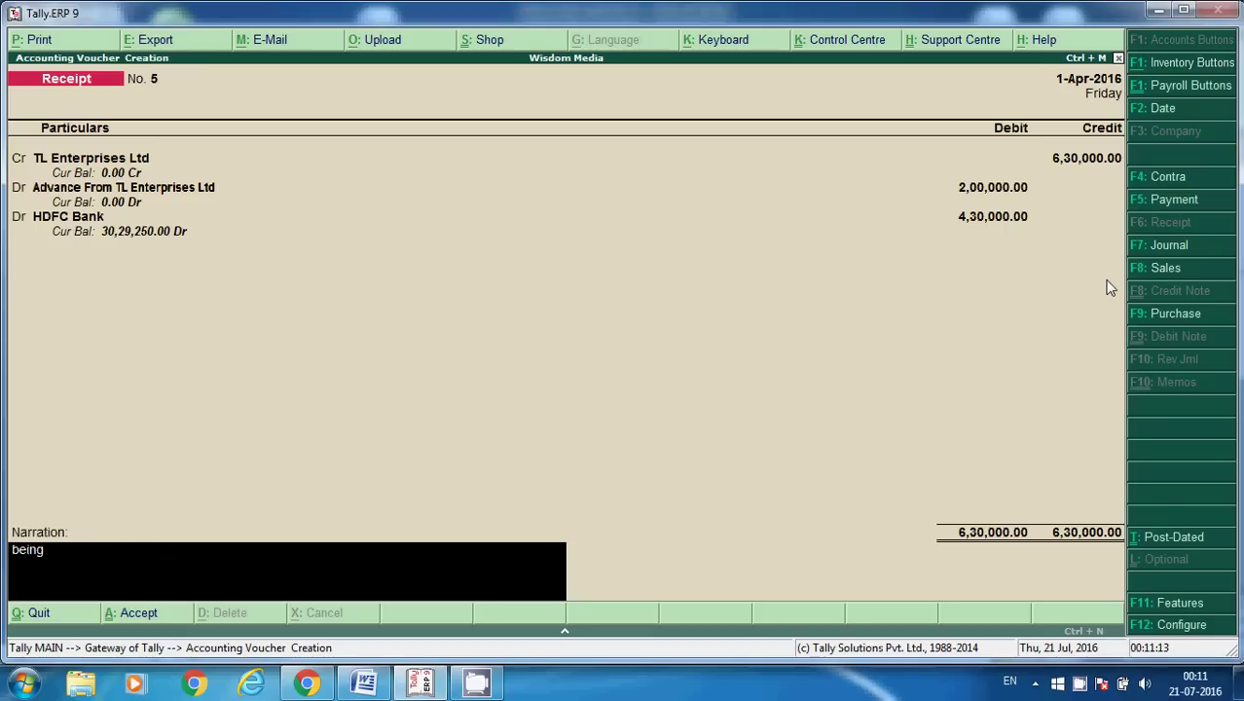
{"action": "type", "text": "bal"}
{"action": "key", "text": "BackSpace"}
{"action": "type", "text": "alance amonnt recve"}
{"action": "key", "text": "BackSpace"}
{"action": "key", "text": "BackSpace"}
{"action": "type", "text": "i"}
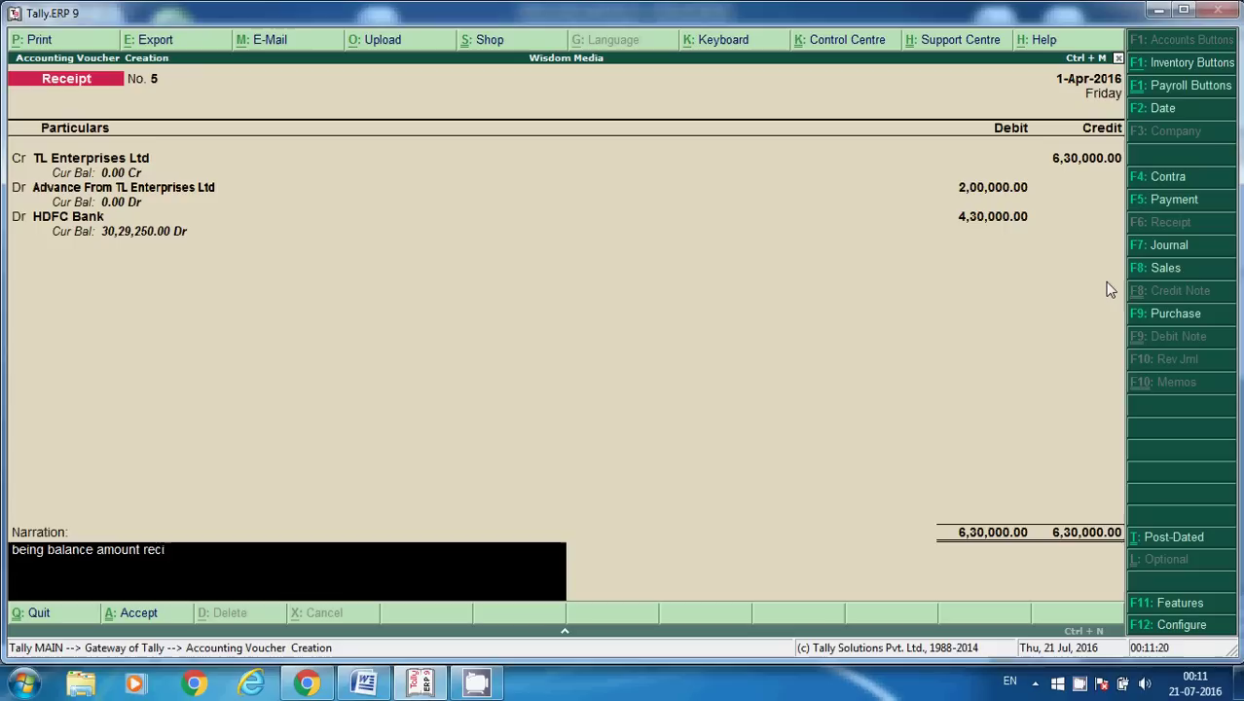
{"action": "key", "text": "BackSpace"}
{"action": "type", "text": "eived from"}
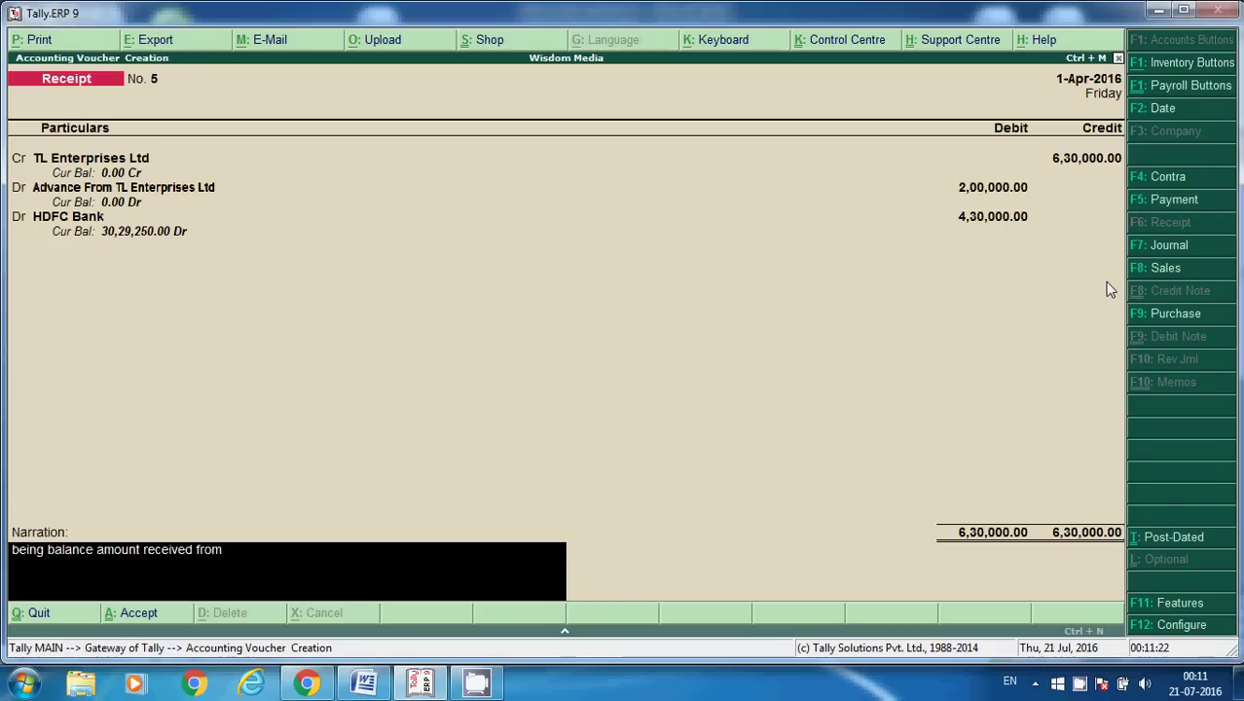
{"action": "type", "text": " TL en"}
Restore TL Enterprises Ltd as the credited ledger after an accidental edit
{"action": "key", "text": "Up"}
{"action": "type", "text": "Ter"}
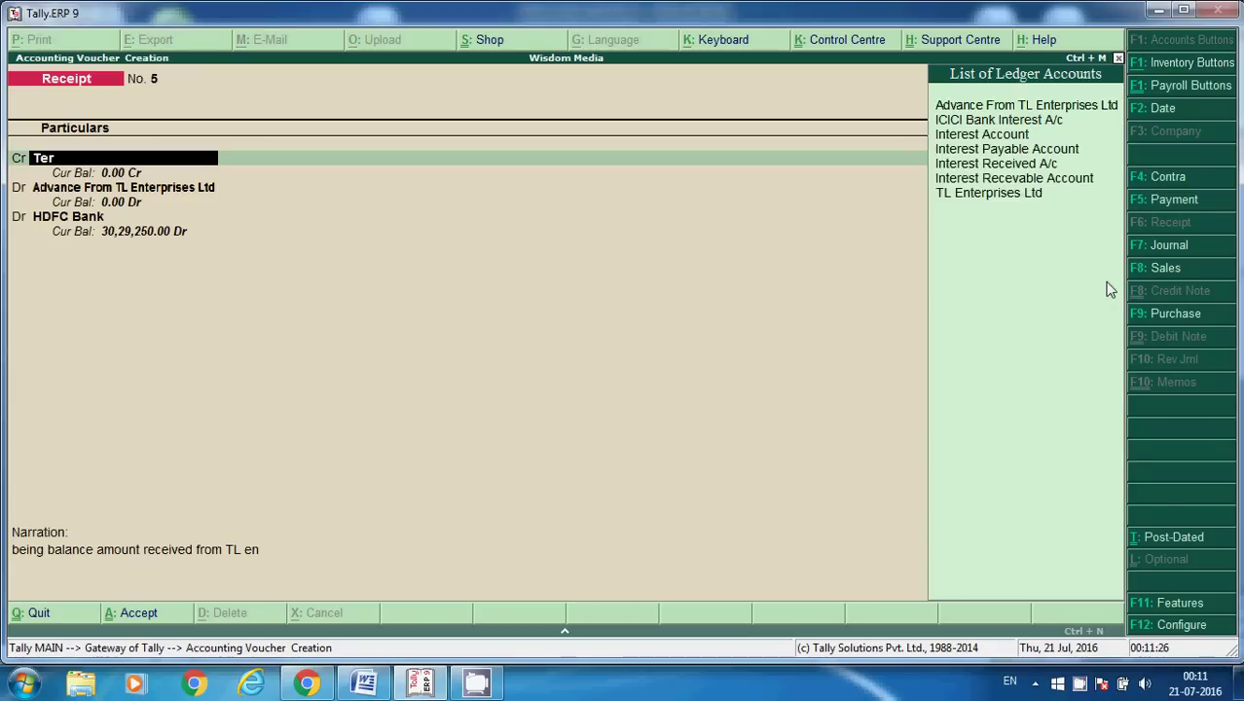
{"action": "key", "text": "BackSpace"}
{"action": "key", "text": "BackSpace"}
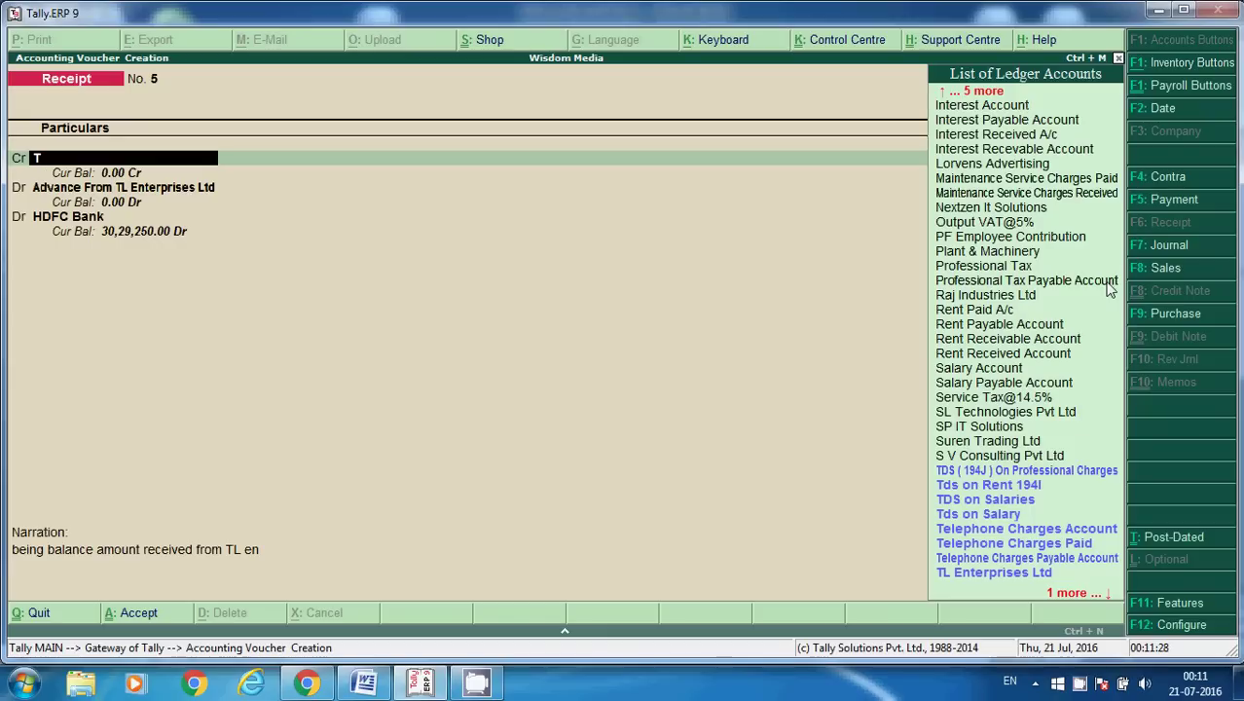
{"action": "type", "text": "l"}
{"action": "key", "text": "Return"}
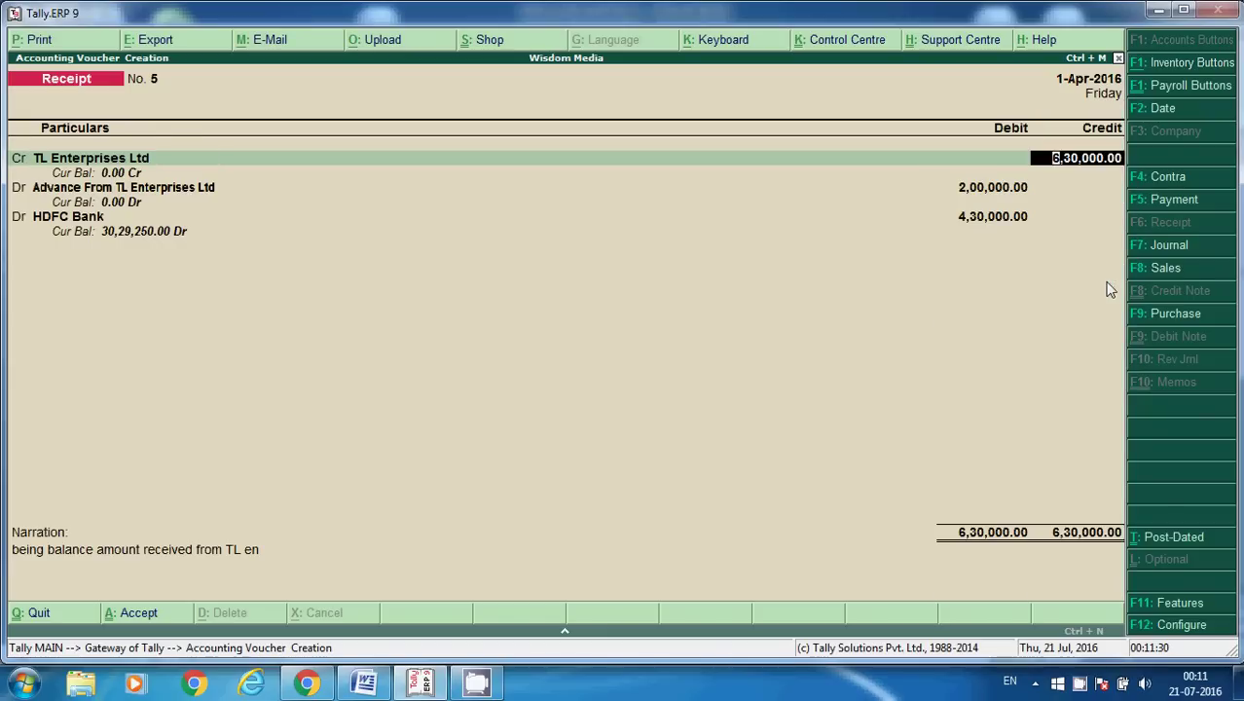
Finish the narration with 'terprises ltd and adjusted advance amount.' and save Receipt No. 5
{"action": "left_click", "coordinate": [185, 551]}
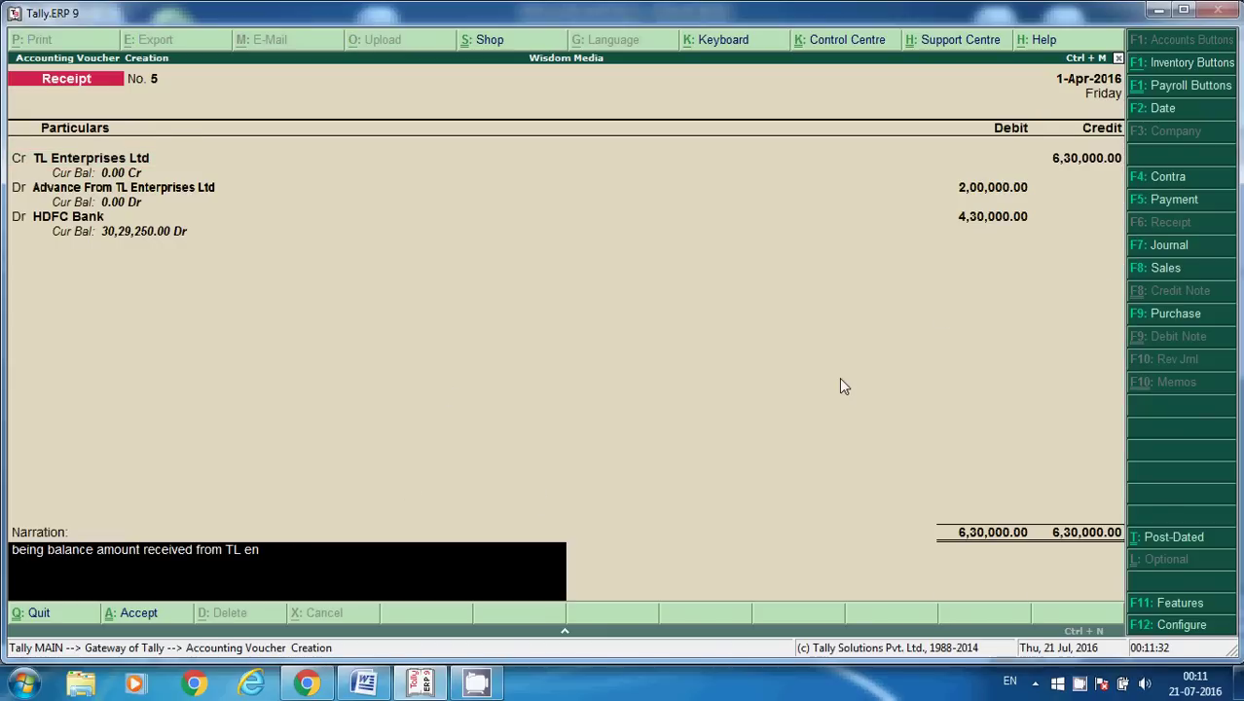
{"action": "type", "text": "te"}
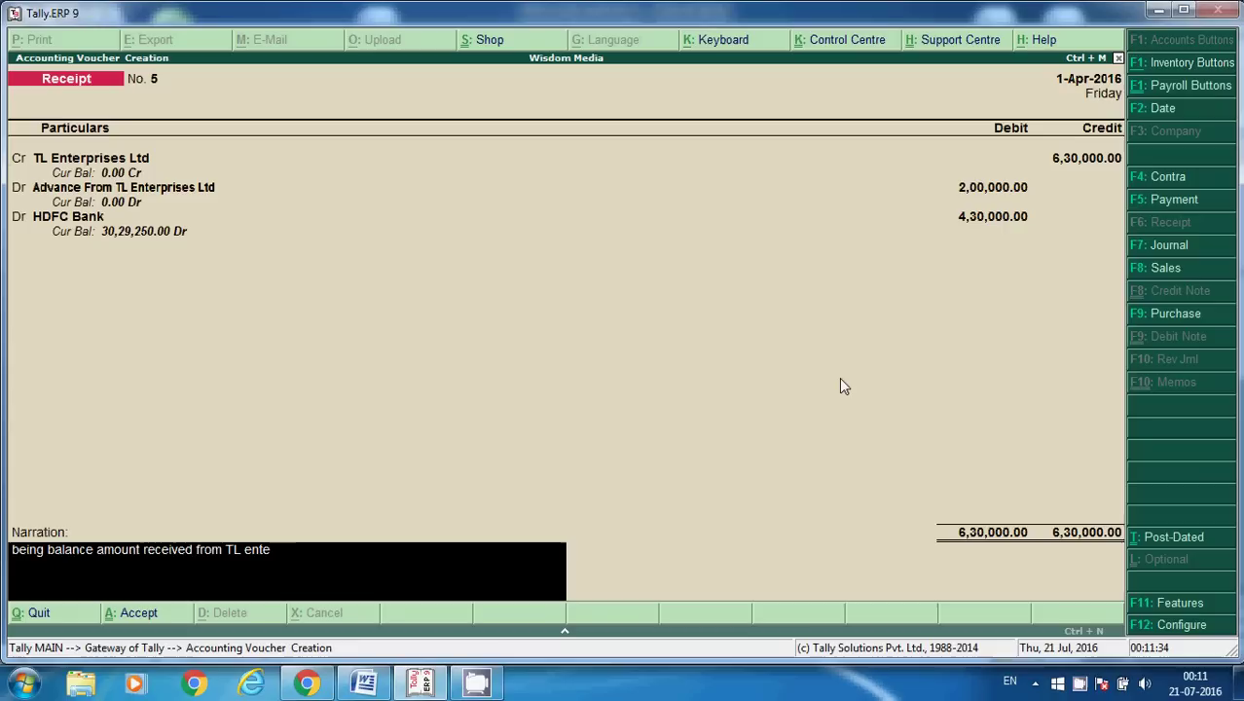
{"action": "type", "text": "rpri"}
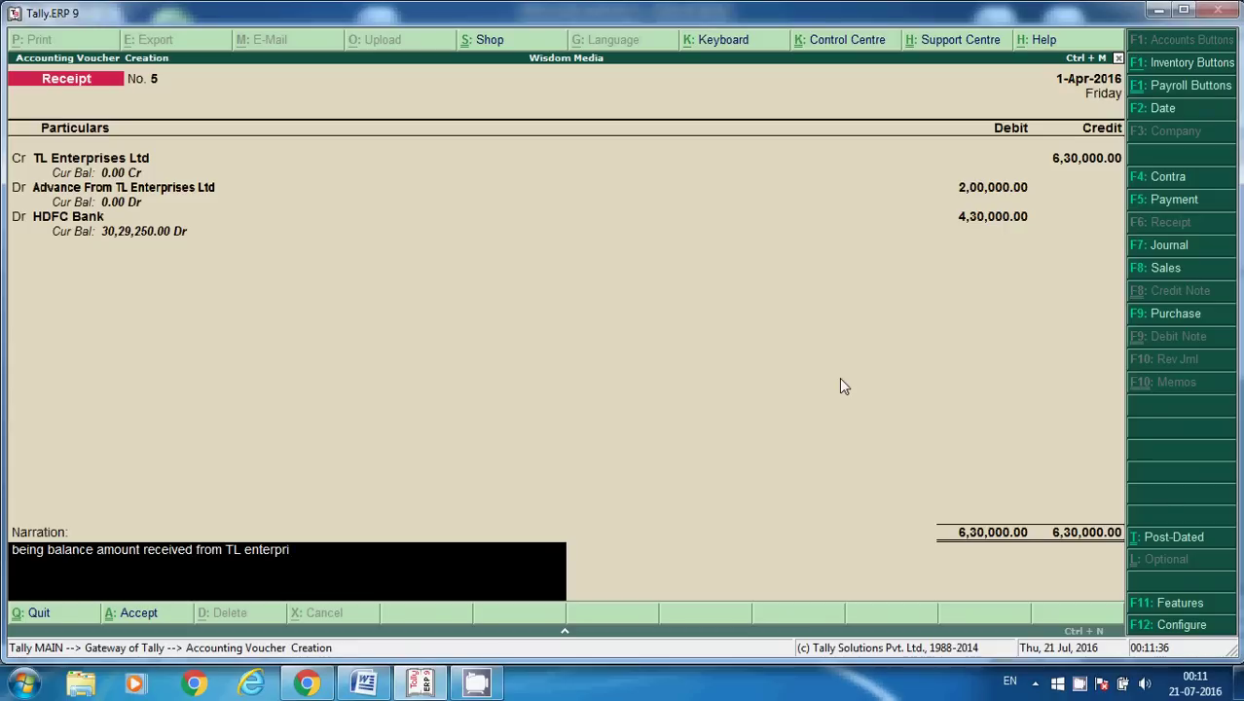
{"action": "type", "text": "ses ltds"}
{"action": "key", "text": "BackSpace"}
{"action": "type", "text": "and ad"}
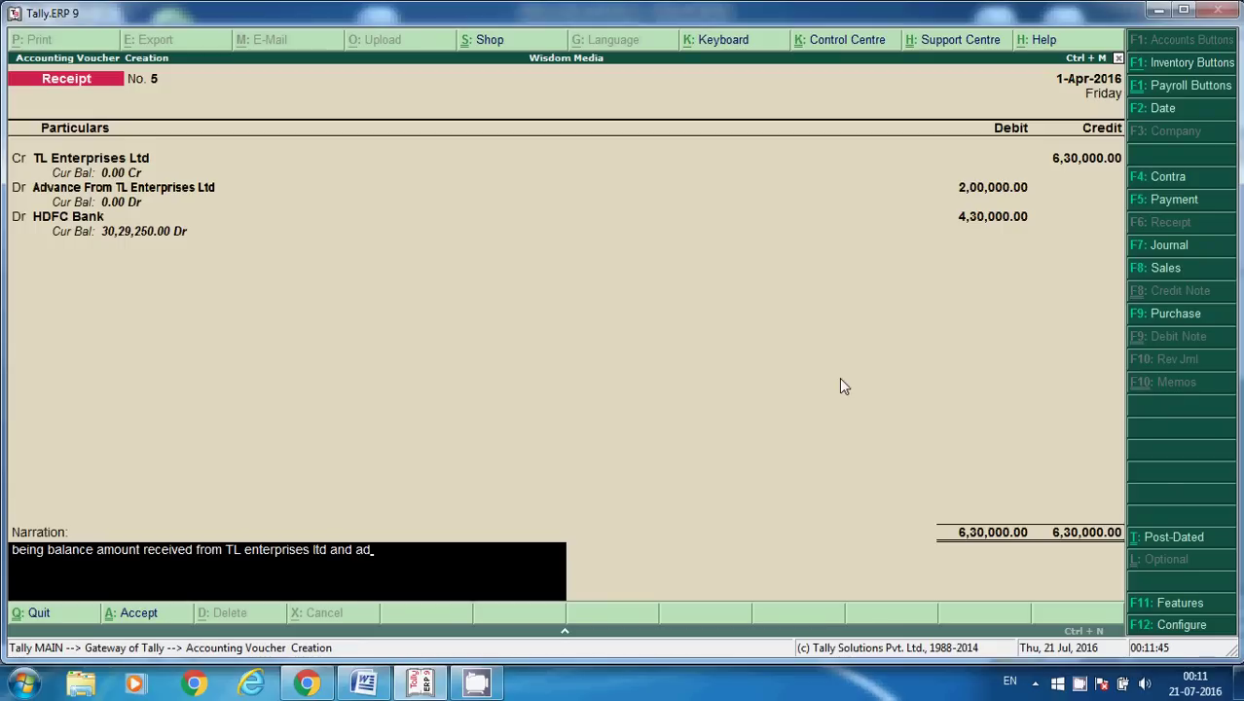
{"action": "type", "text": "jus"}
{"action": "key", "text": "BackSpace"}
{"action": "type", "text": "ted"}
{"action": "key", "text": "BackSpace"}
{"action": "key", "text": "BackSpace"}
{"action": "key", "text": "BackSpace"}
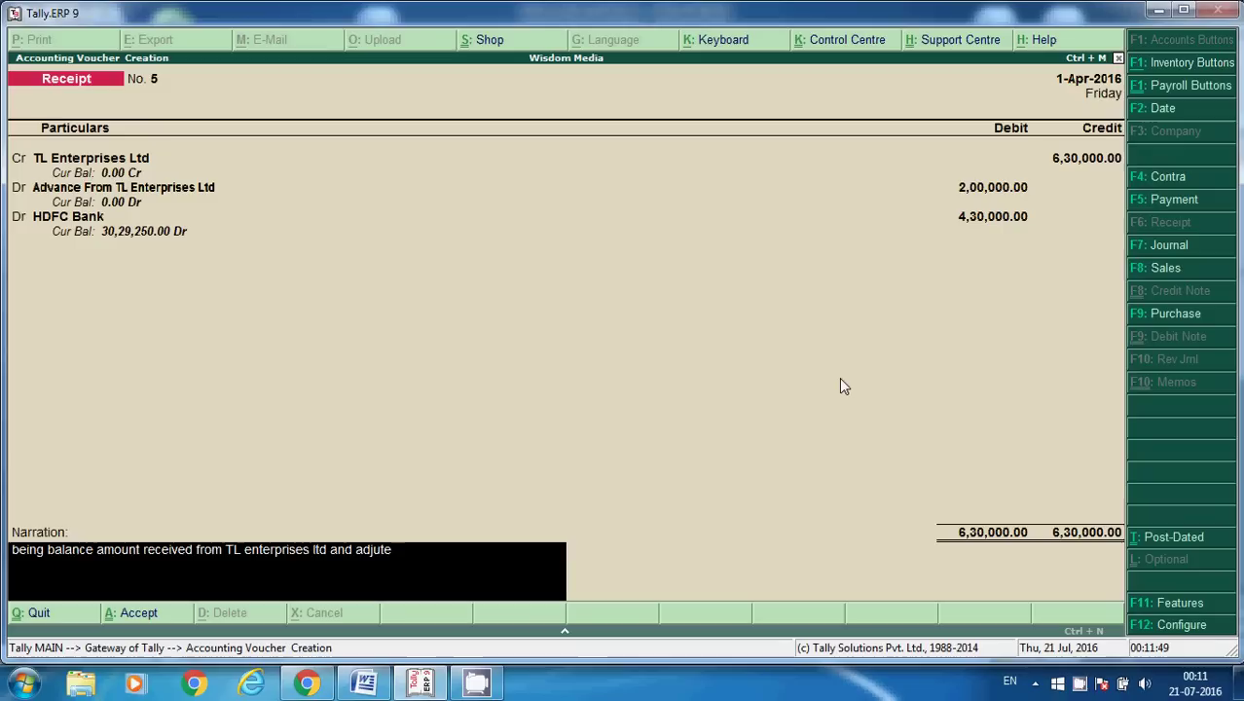
{"action": "type", "text": "sted"}
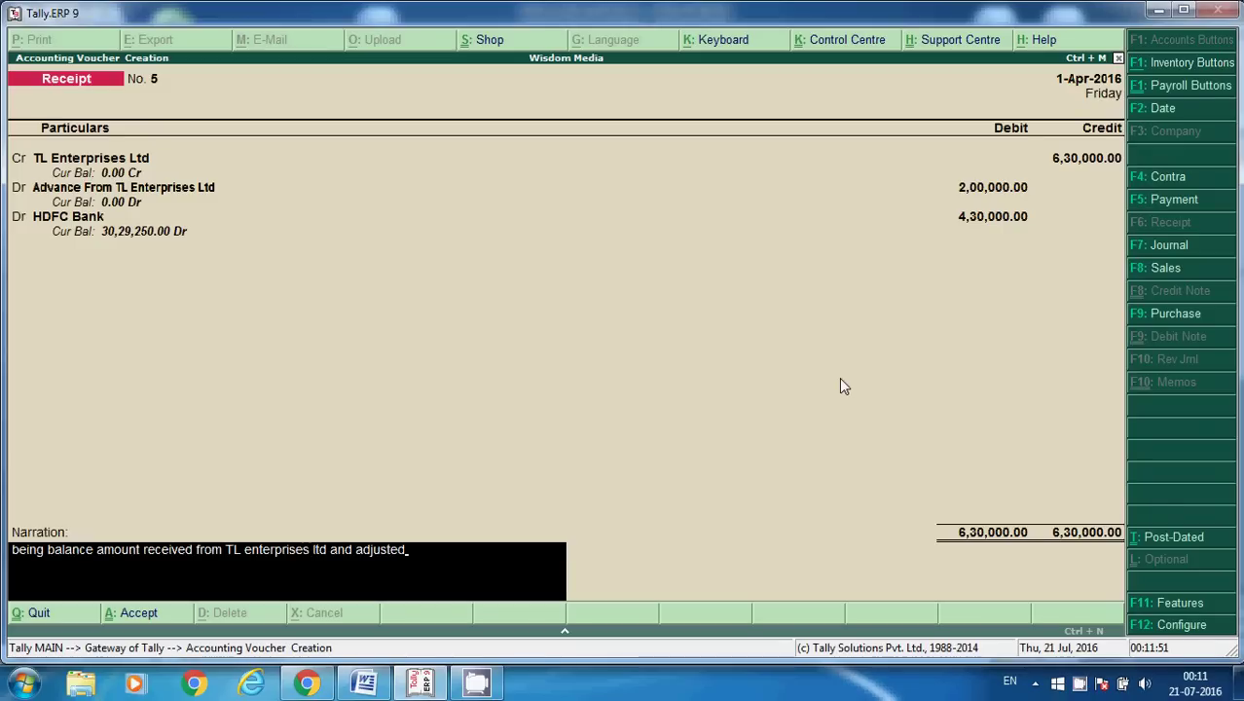
{"action": "type", "text": " advance amo"}
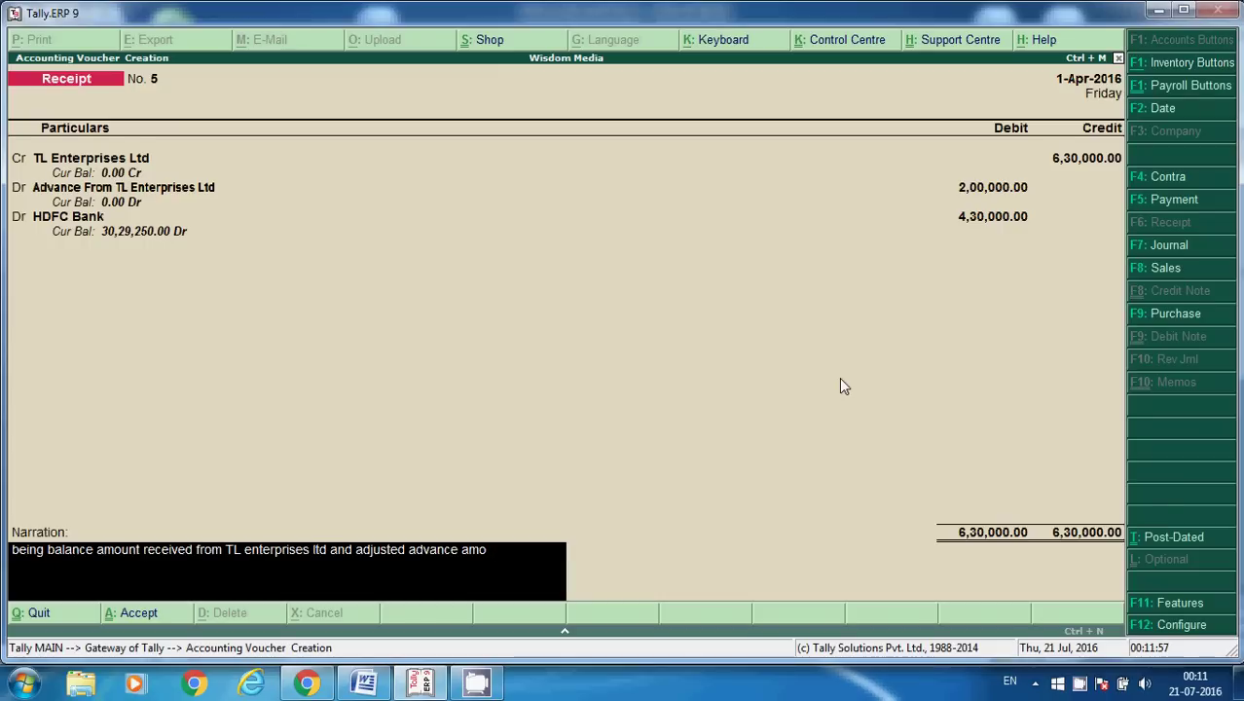
{"action": "type", "text": "on"}
{"action": "key", "text": "BackSpace"}
{"action": "key", "text": "BackSpace"}
{"action": "key", "text": "BackSpace"}
{"action": "type", "text": "unt."}
{"action": "key", "text": "Return"}
{"action": "key", "text": "Return"}
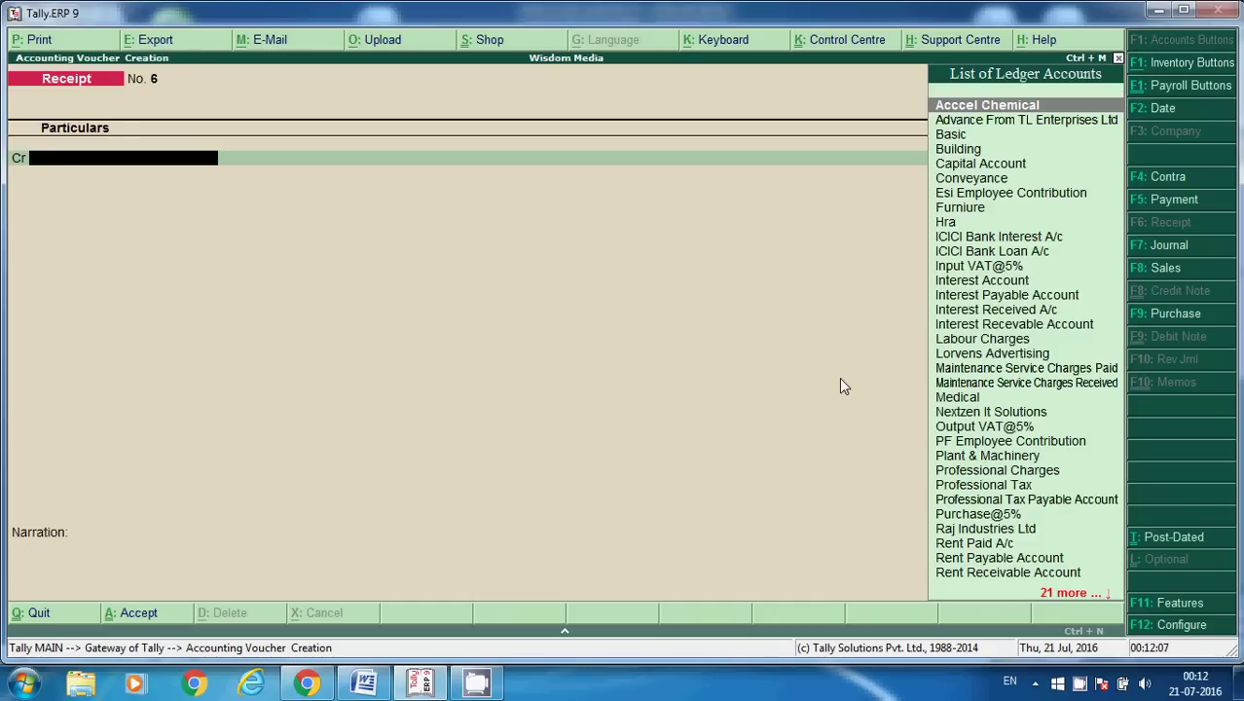
Check Sundry Debtors under Current Assets and the now-empty Advance From Customers under Current Liabilities
{"action": "key", "text": "Escape"}
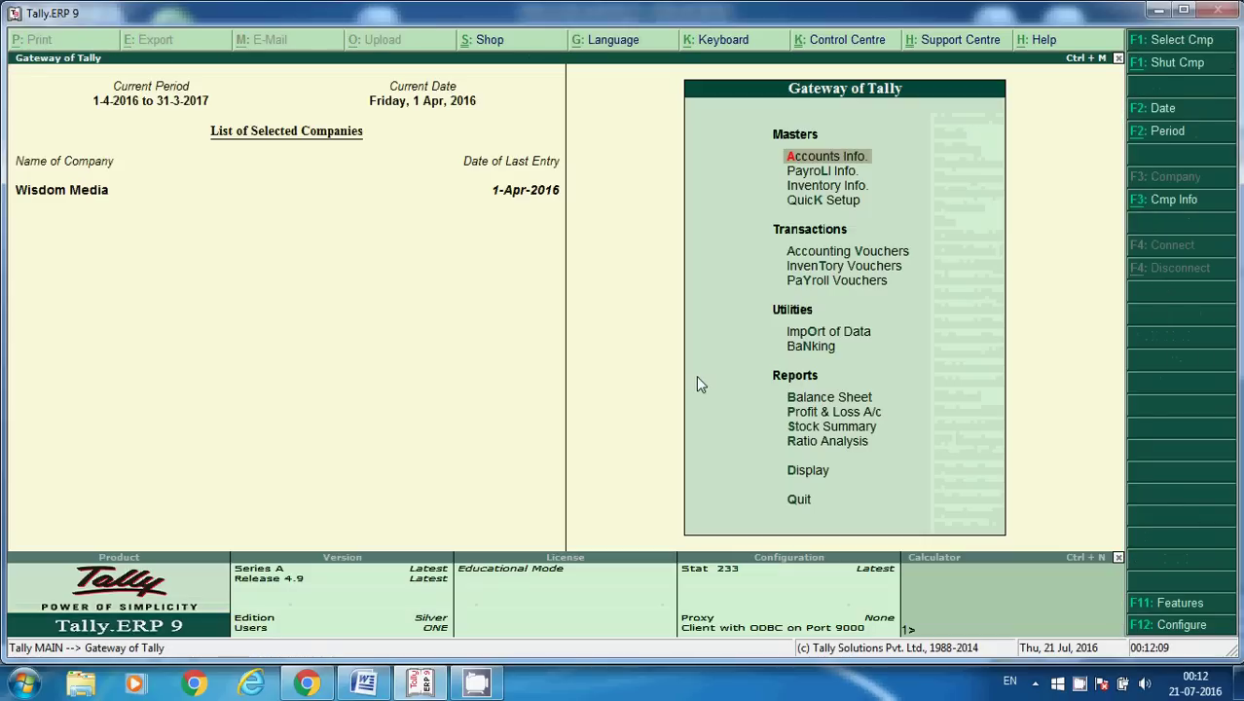
{"action": "left_click", "coordinate": [818, 397]}
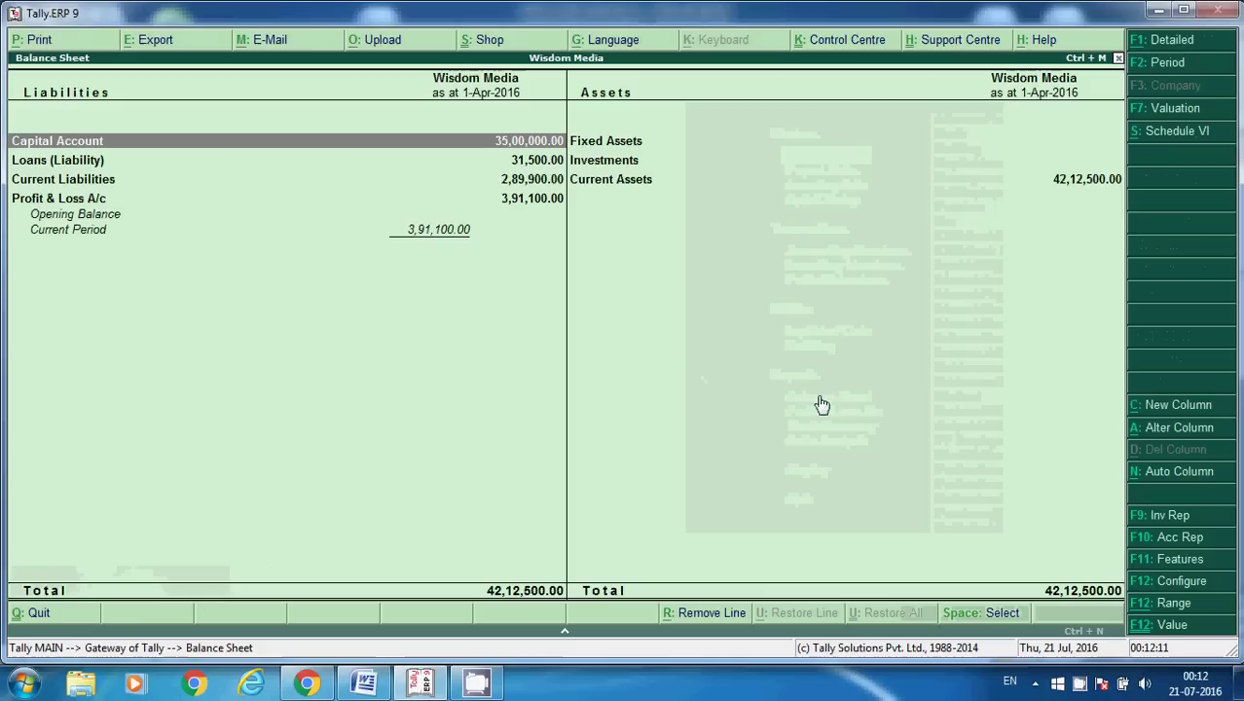
{"action": "left_click", "coordinate": [588, 186]}
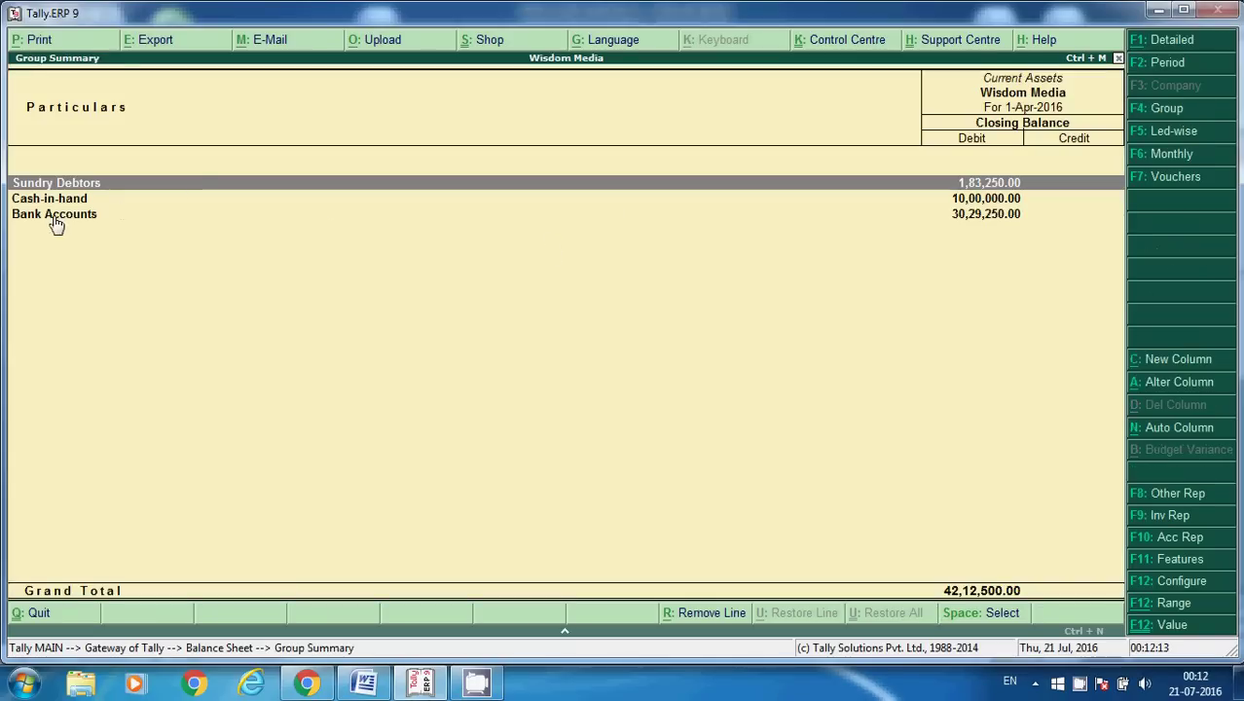
{"action": "left_click", "coordinate": [48, 185]}
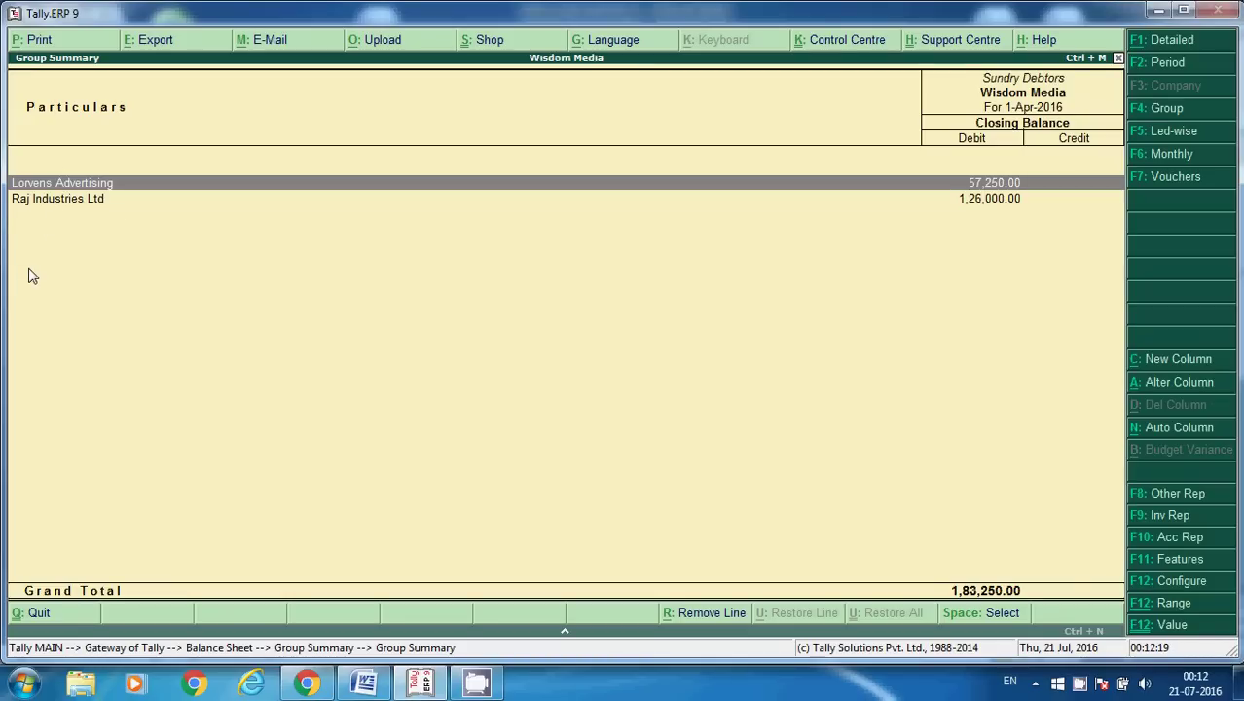
{"action": "key", "text": "Escape"}
{"action": "key", "text": "Escape"}
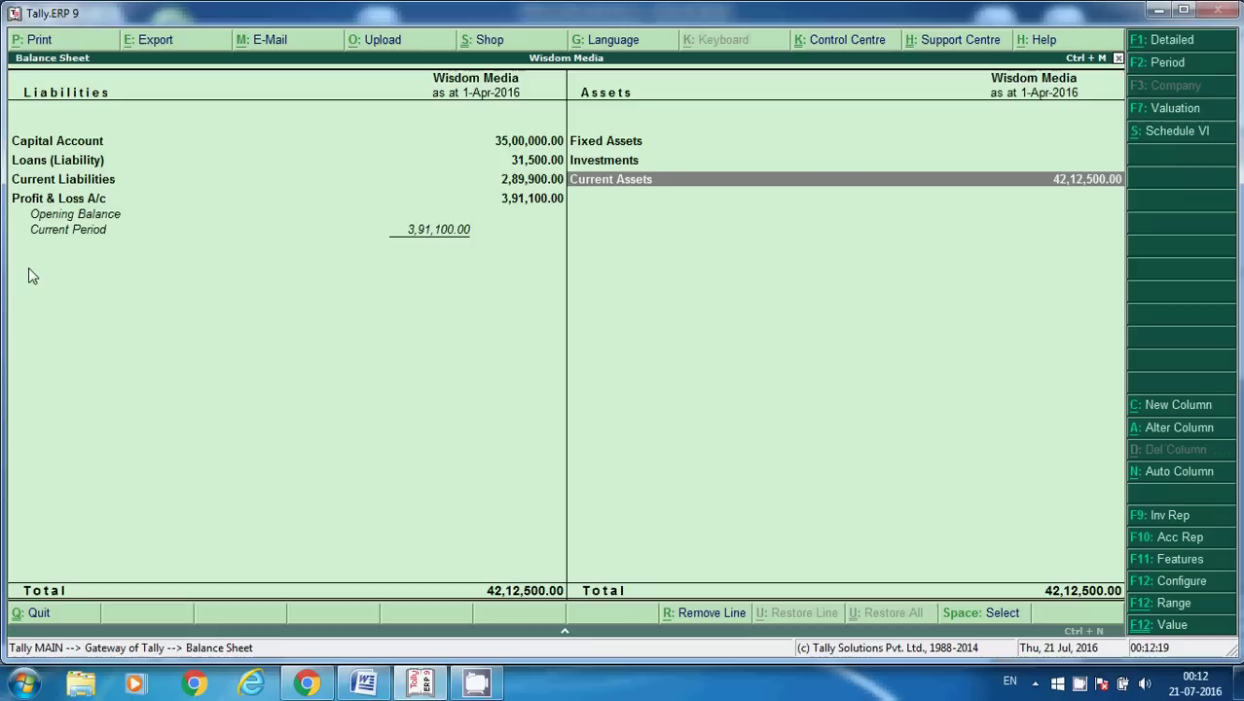
{"action": "left_click", "coordinate": [103, 183]}
{"action": "key", "text": "Return"}
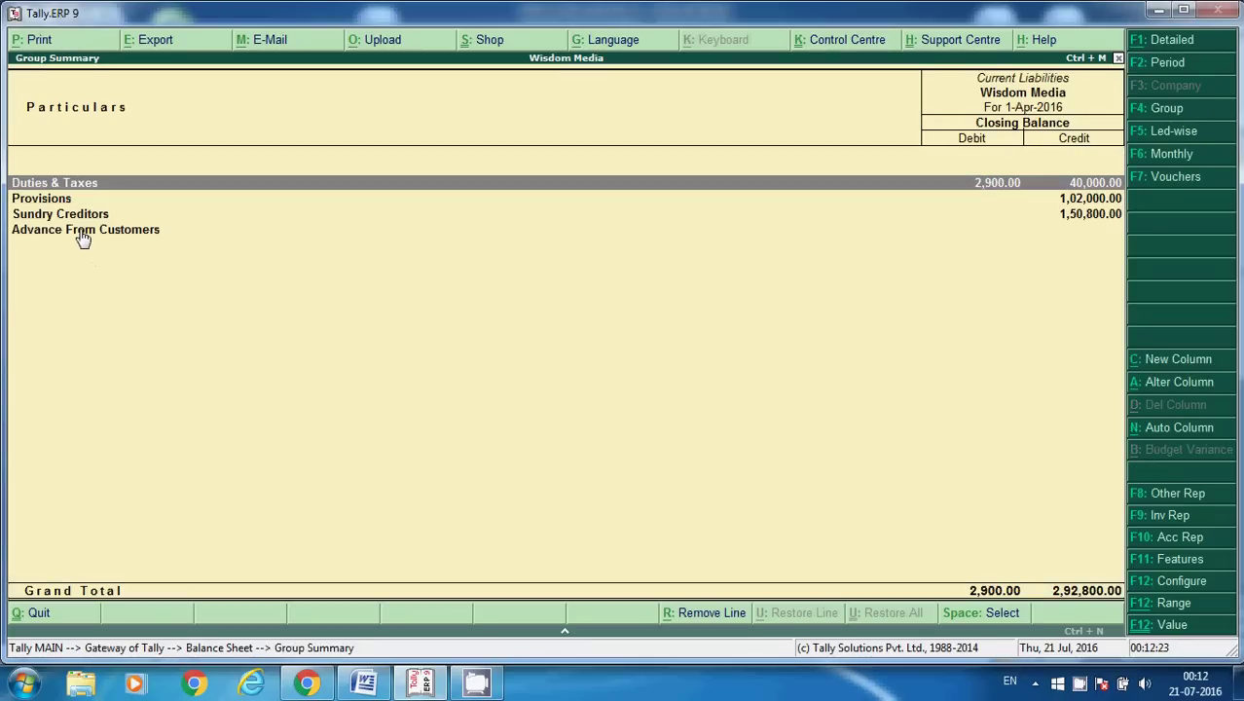
{"action": "left_click", "coordinate": [81, 233]}
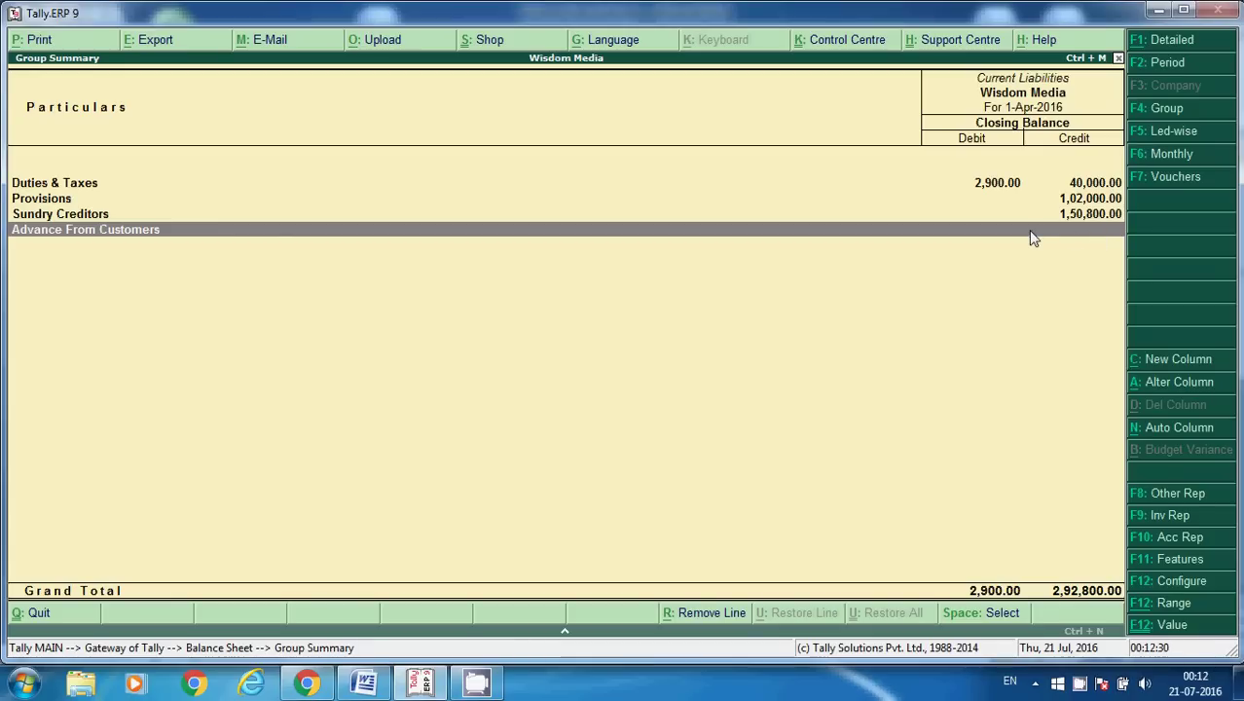
{"action": "key", "text": "Escape"}
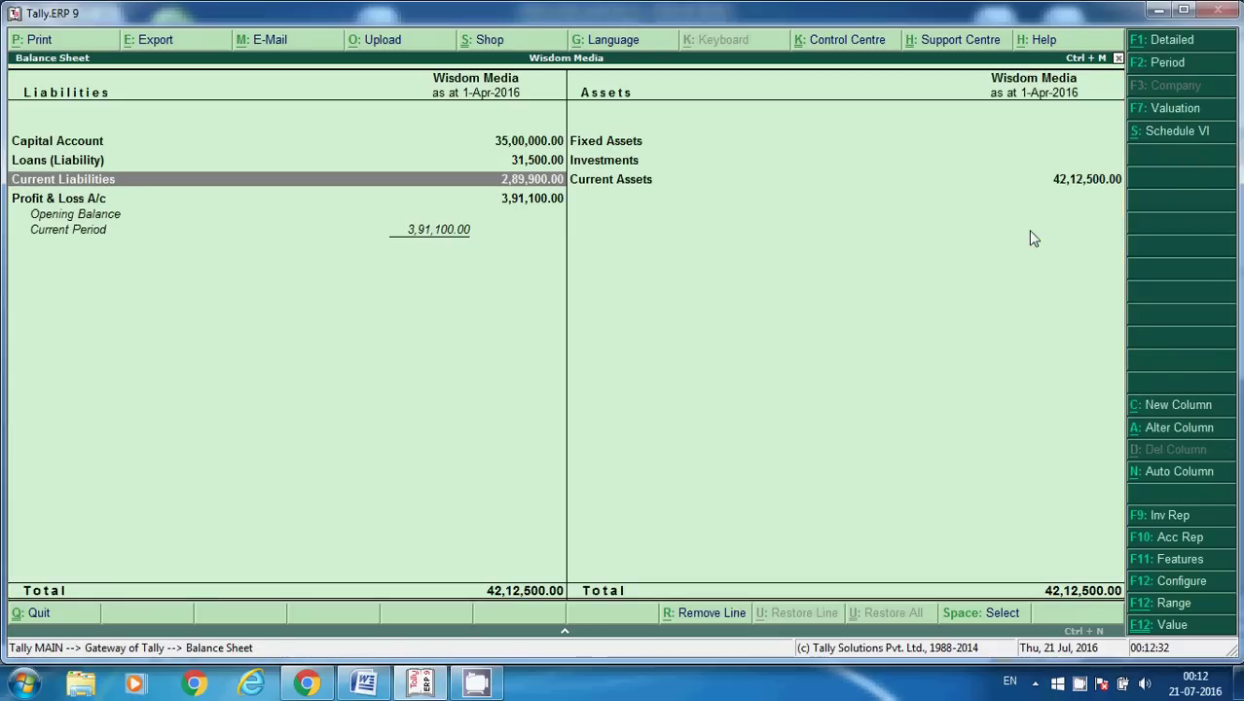
{"action": "key", "text": "Escape"}
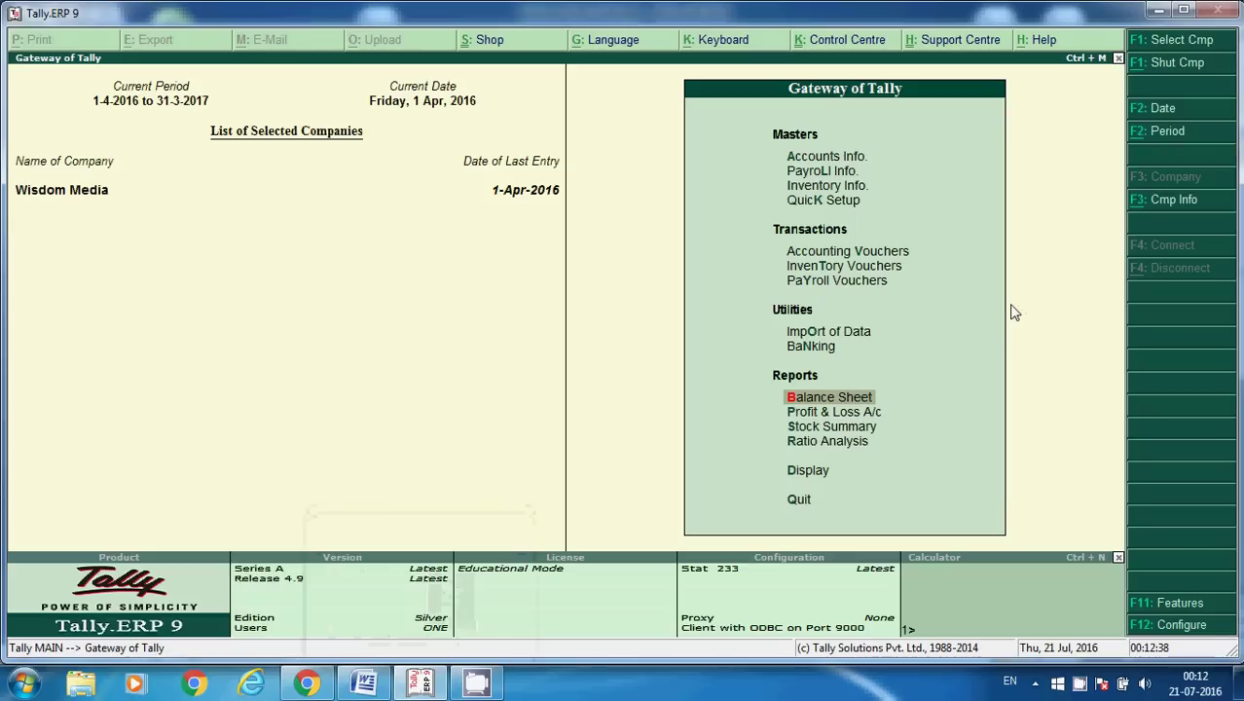
Display the ledger vouchers of TL Enterprises Ltd from Account Books
{"action": "left_click", "coordinate": [805, 472]}
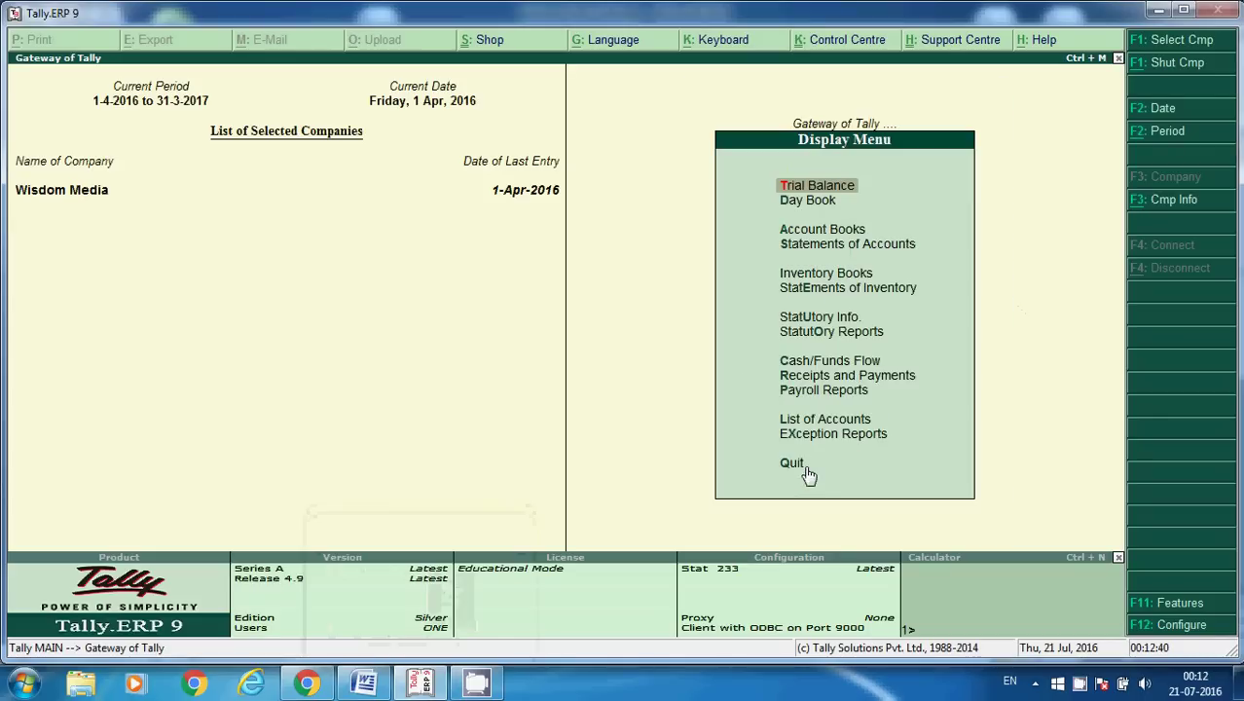
{"action": "left_click", "coordinate": [834, 234]}
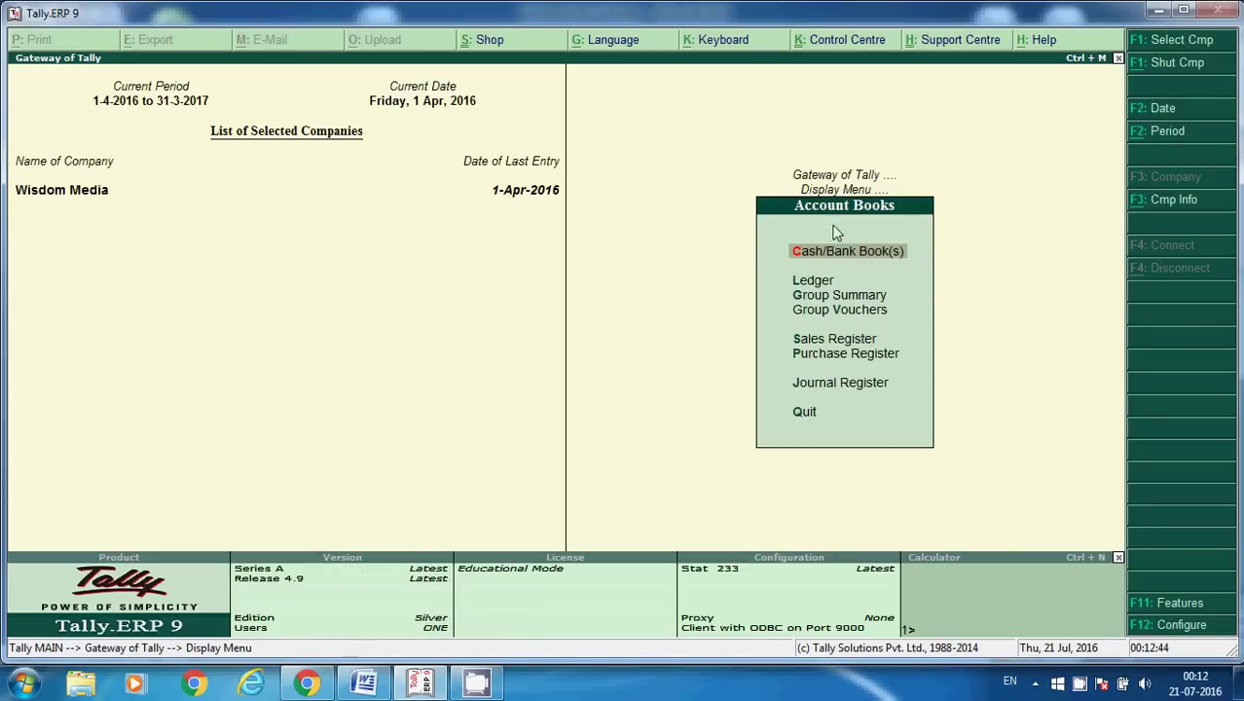
{"action": "left_click", "coordinate": [829, 283]}
{"action": "type", "text": "Tl"}
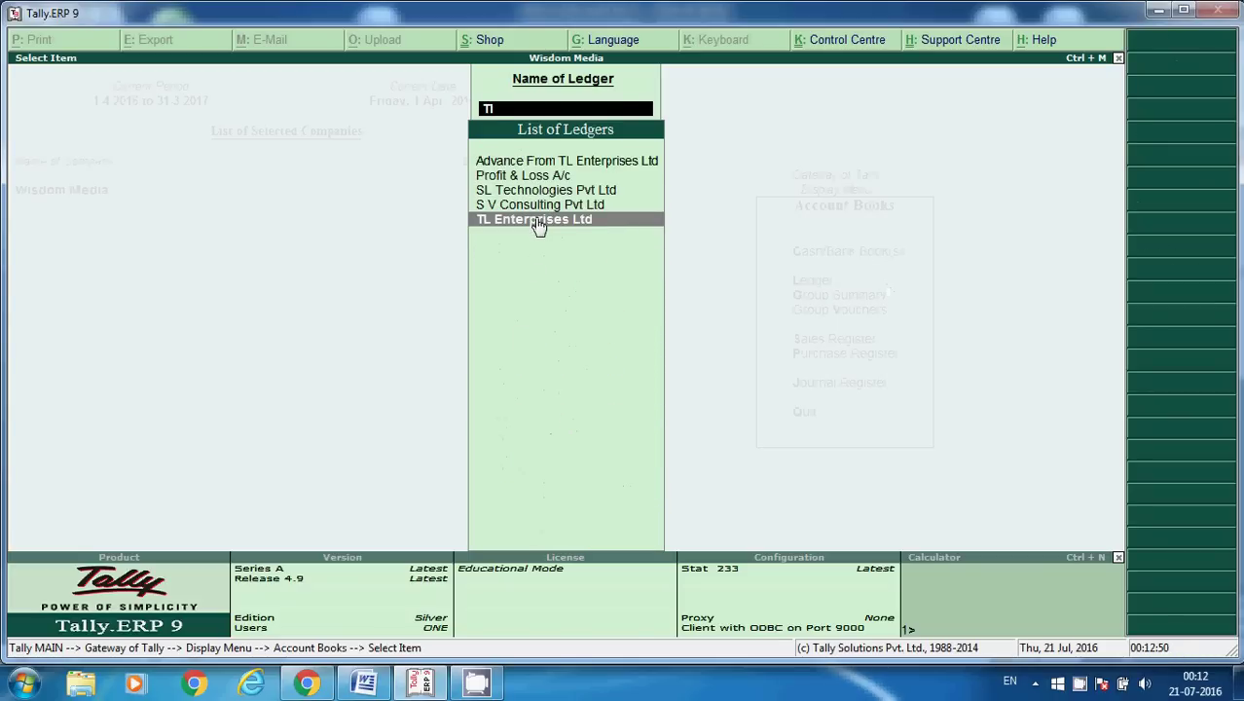
{"action": "left_click", "coordinate": [538, 222]}
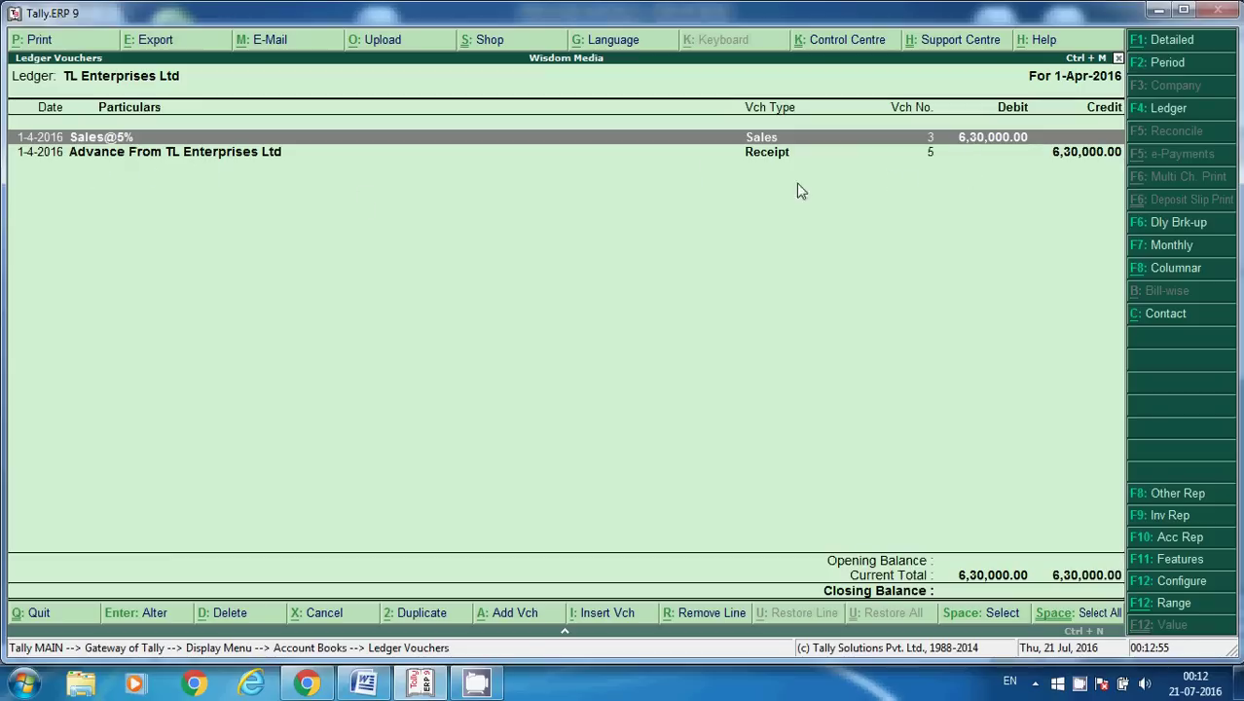
Inspect Receipt voucher 5, then return to the ledger list
{"action": "left_click", "coordinate": [766, 156]}
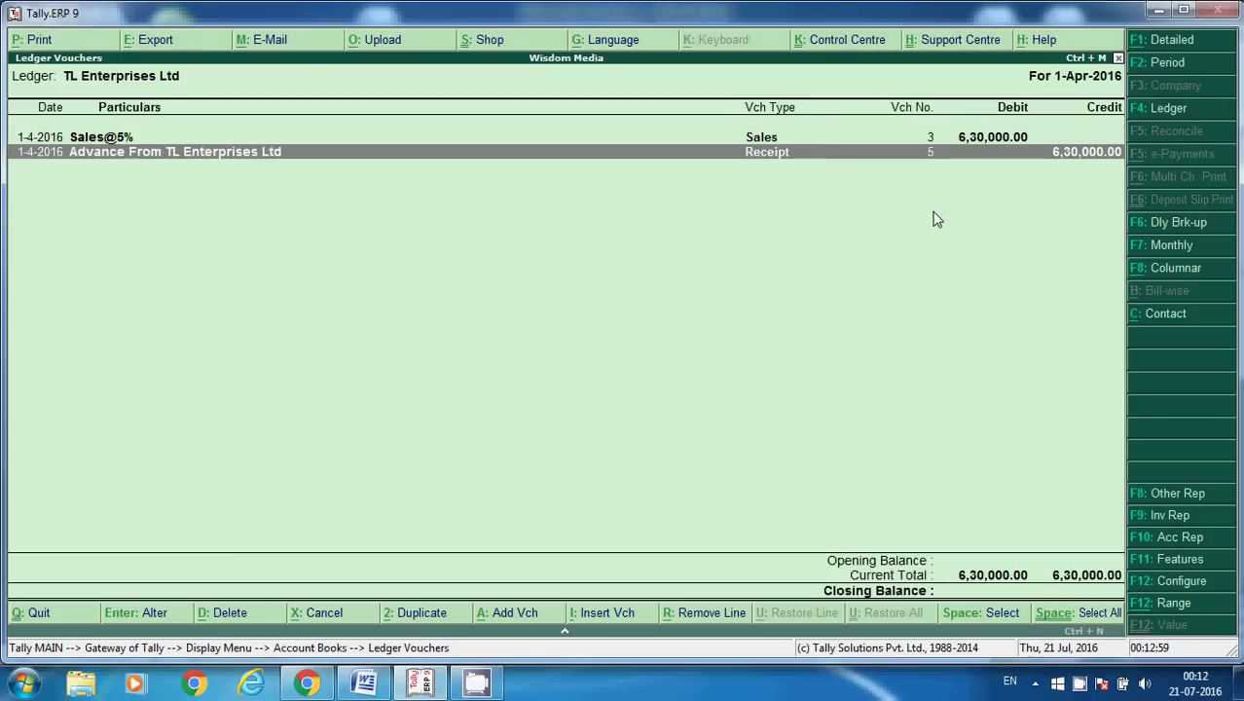
{"action": "key", "text": "Return"}
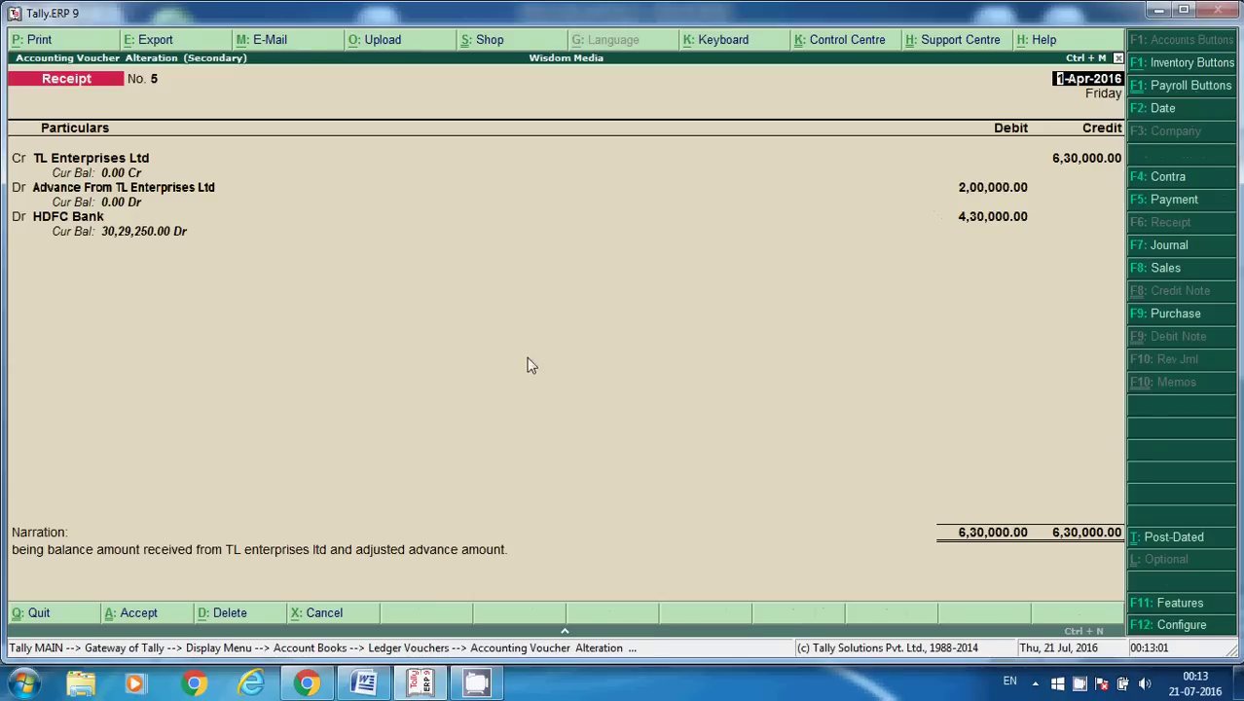
{"action": "key", "text": "Escape"}
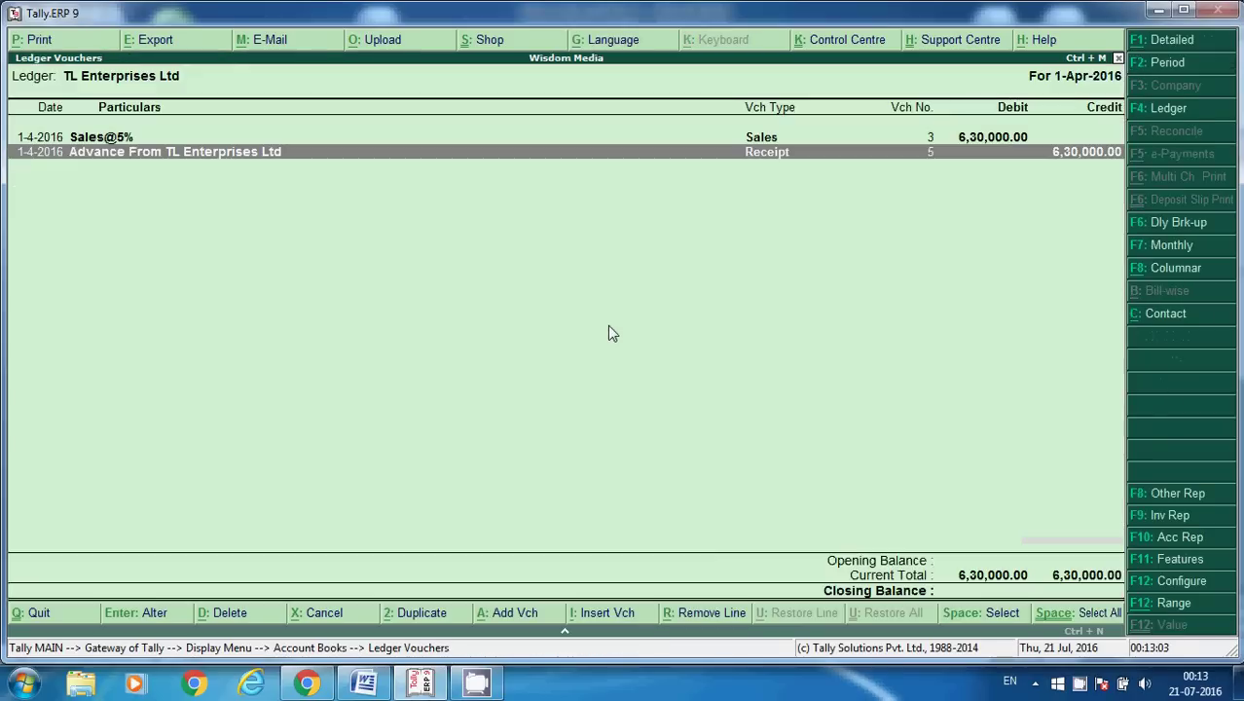
{"action": "key", "text": "Escape"}
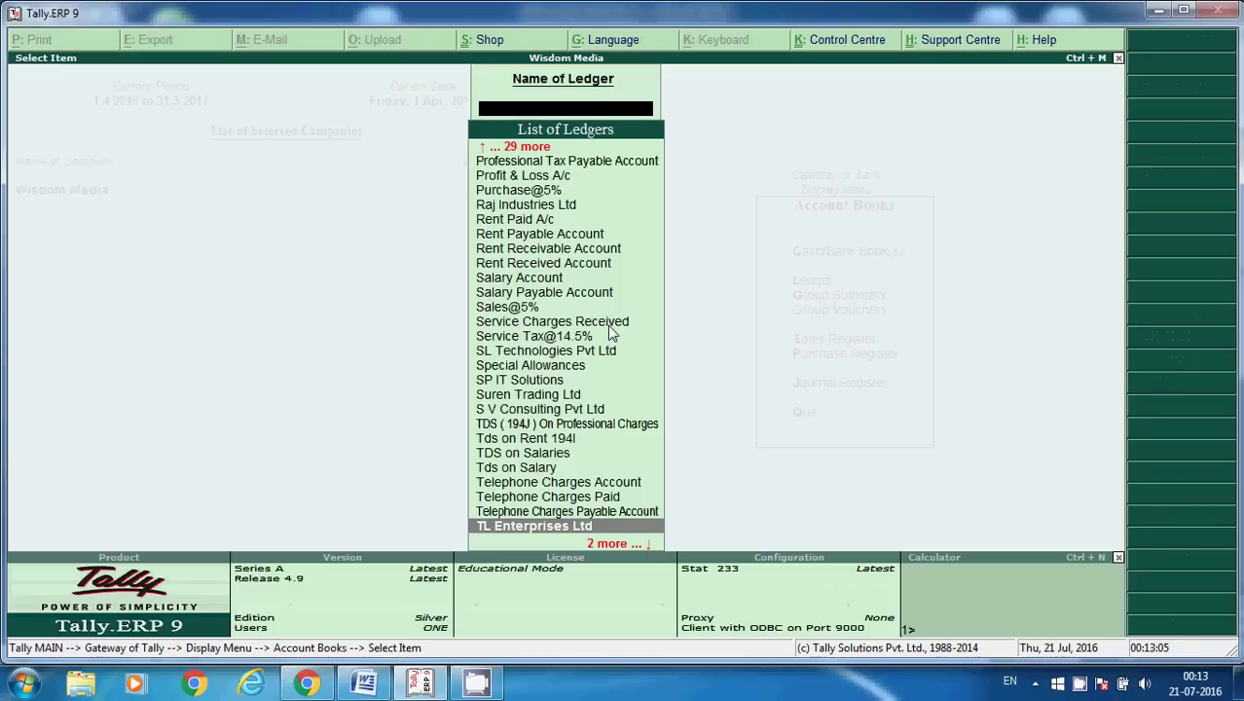
Check the Advance From TL Enterprises Ltd ledger's 2,00,000 entries, then switch to the Word summary
{"action": "type", "text": "Ad"}
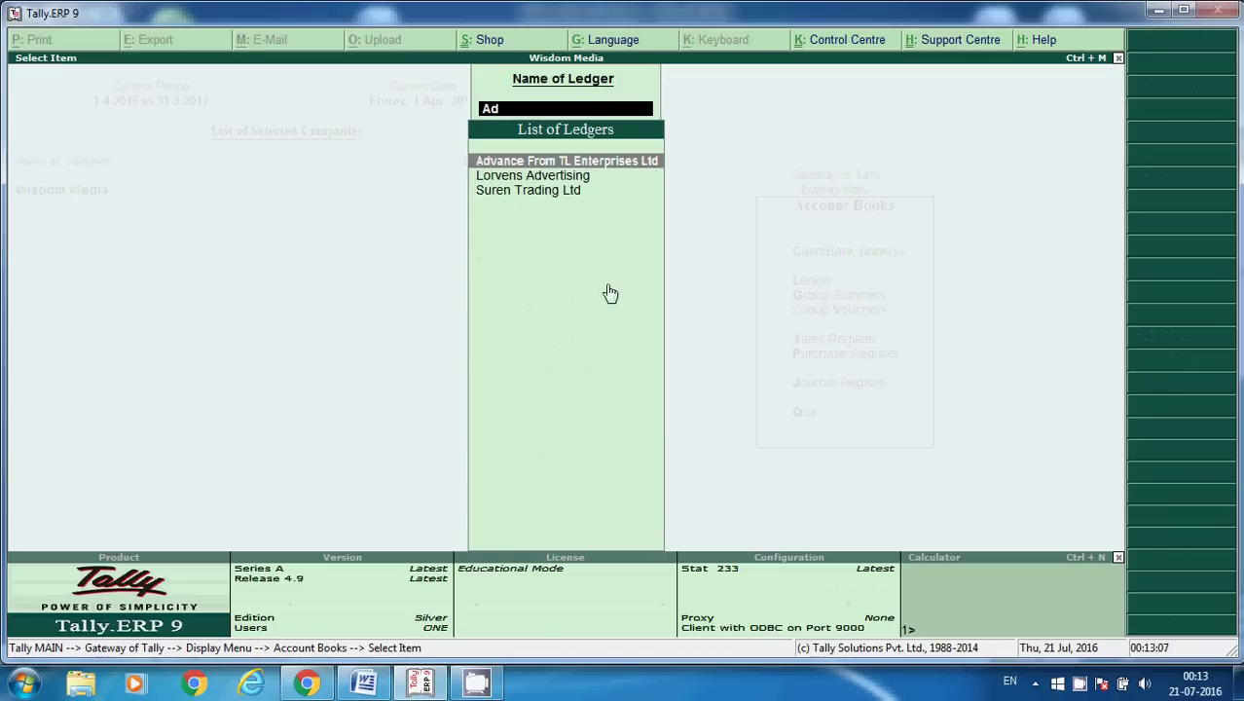
{"action": "key", "text": "Return"}
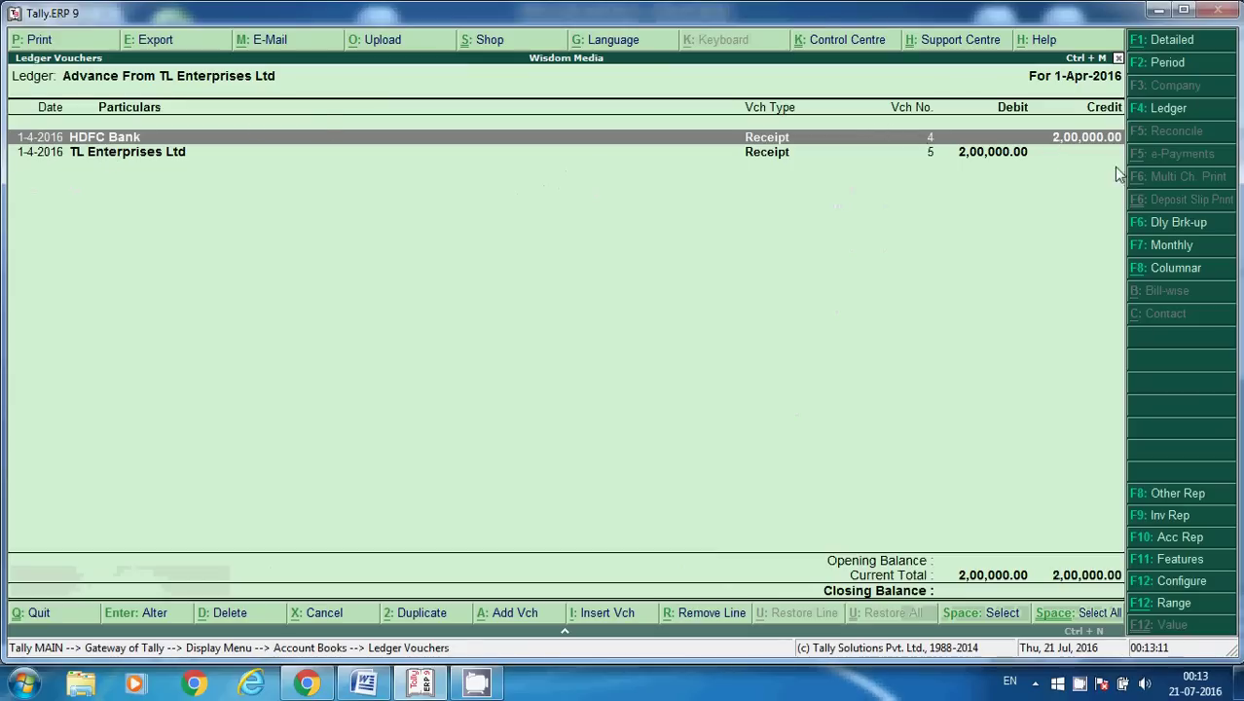
{"action": "left_click", "coordinate": [170, 154]}
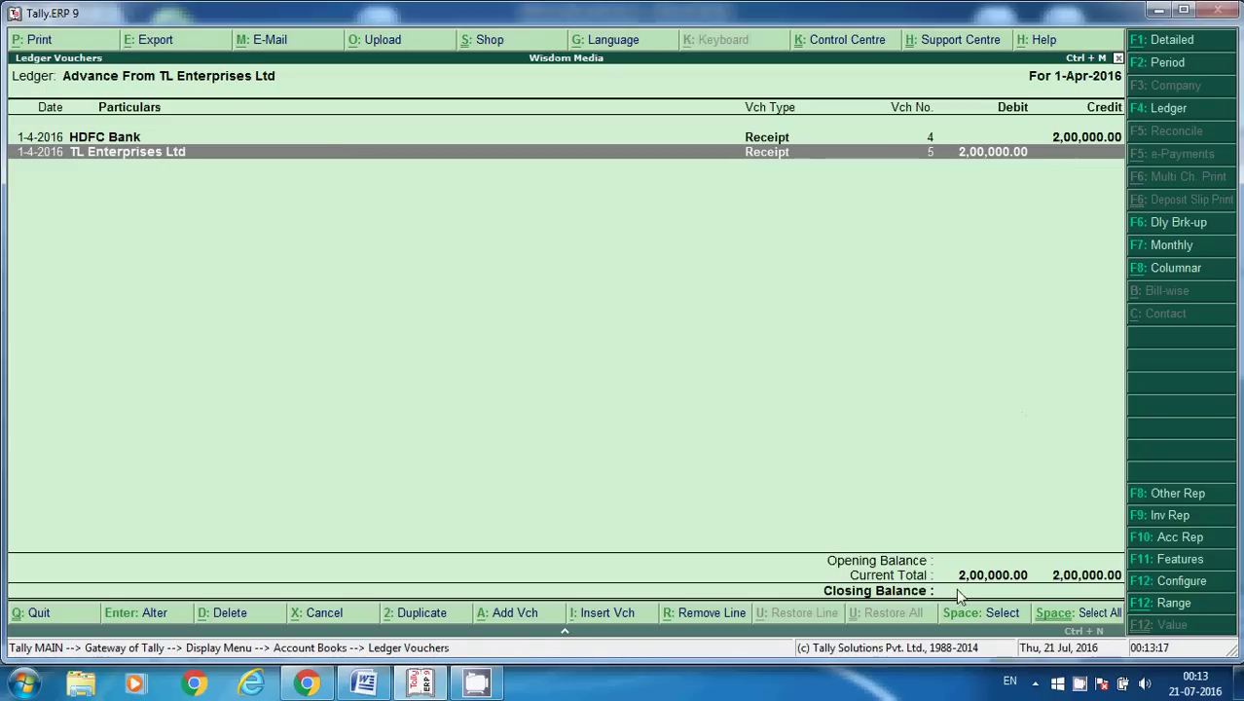
{"action": "key", "text": "Escape"}
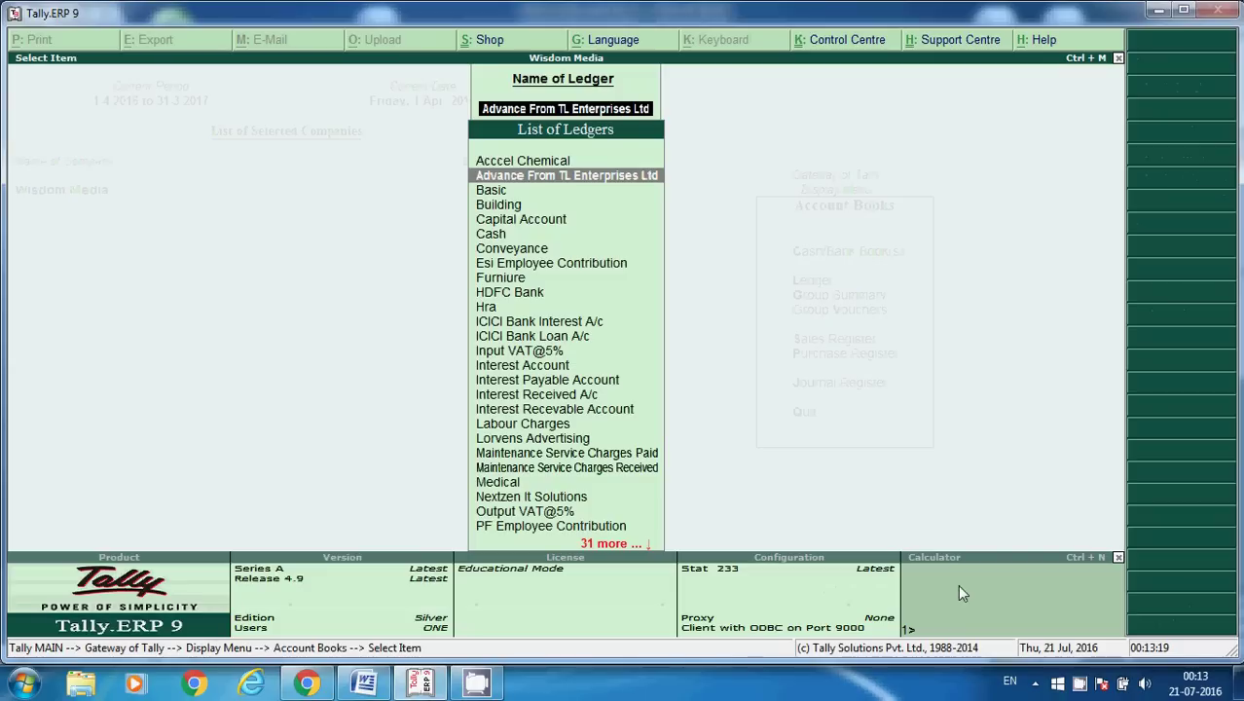
{"action": "key", "text": "Escape"}
{"action": "key", "text": "Escape"}
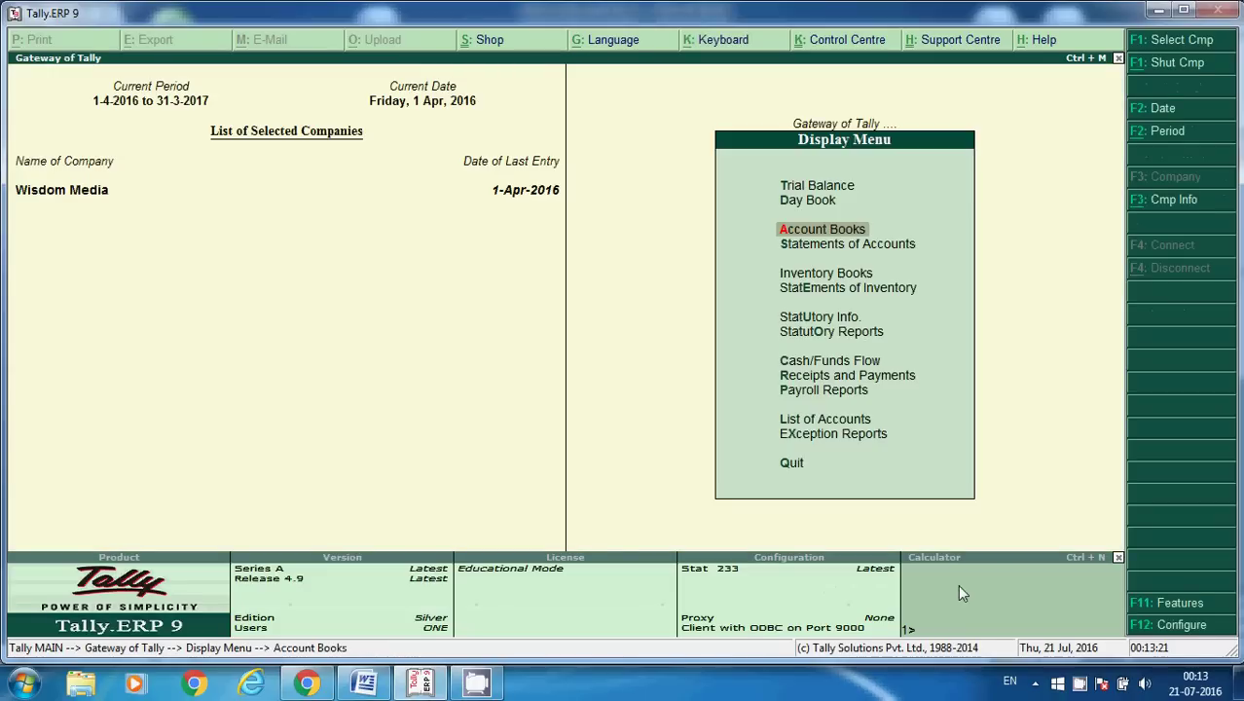
{"action": "left_click", "coordinate": [364, 682]}
Compare entry 1's 2,00,000 advance and the 6,30,000/- invoice amount in Word
{"action": "scroll", "coordinate": [697, 328], "scroll_direction": "down", "scroll_amount": 5}
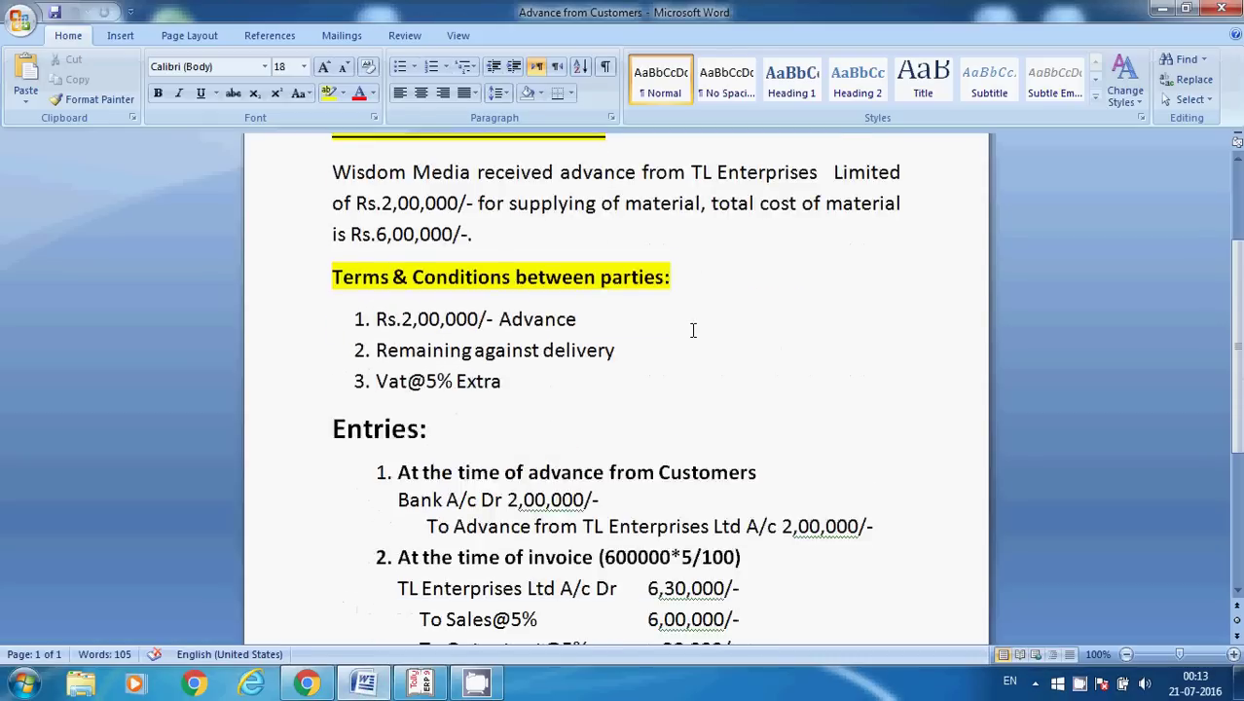
{"action": "scroll", "coordinate": [609, 379], "scroll_direction": "down", "scroll_amount": 1}
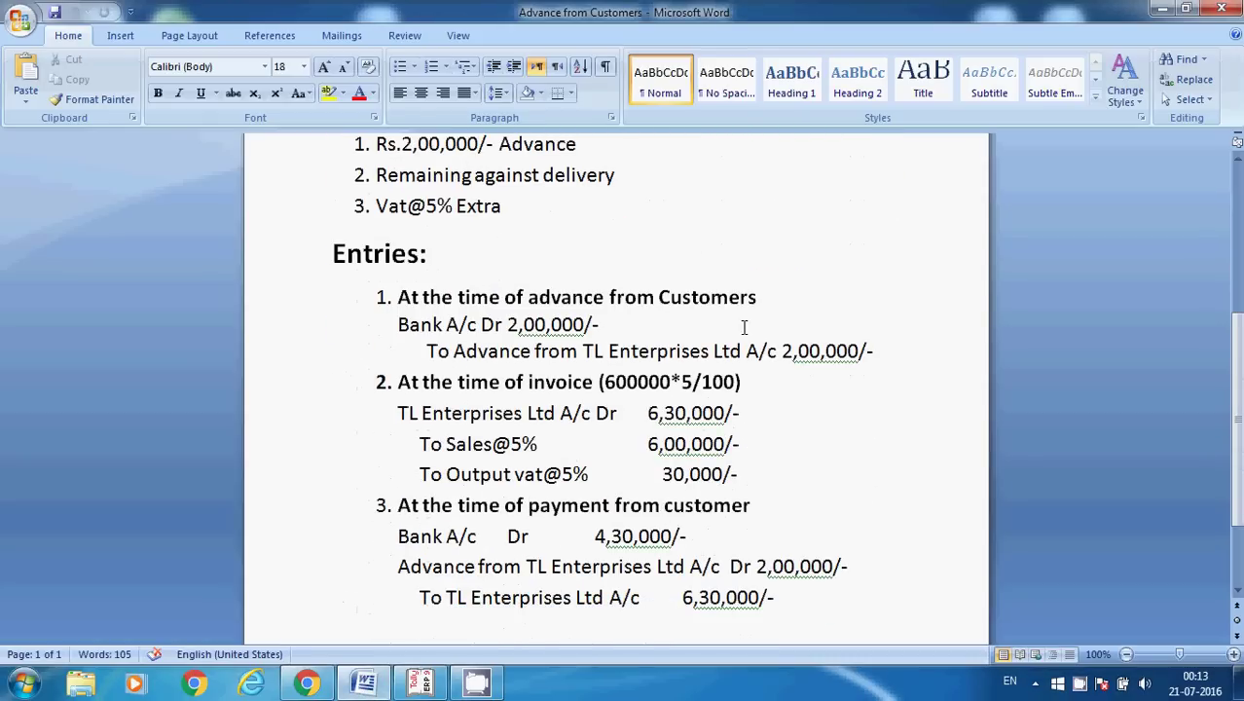
{"action": "left_click", "coordinate": [563, 328]}
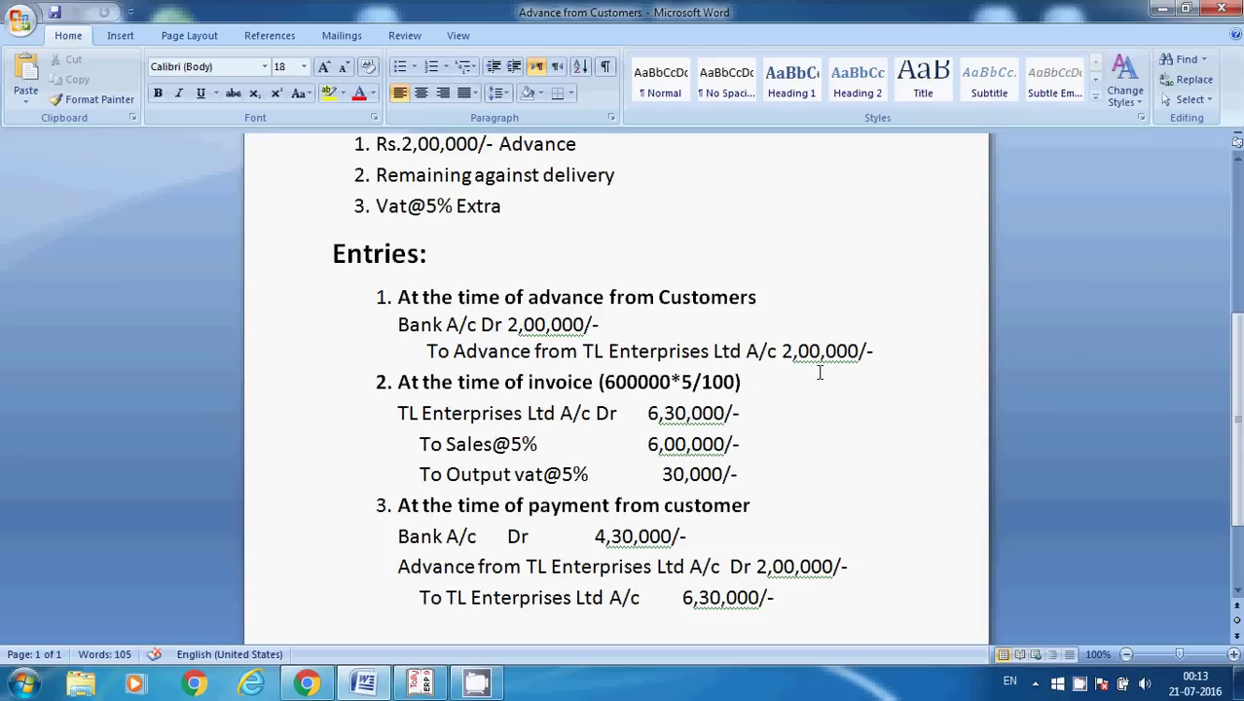
{"action": "scroll", "coordinate": [820, 371], "scroll_direction": "down", "scroll_amount": 1}
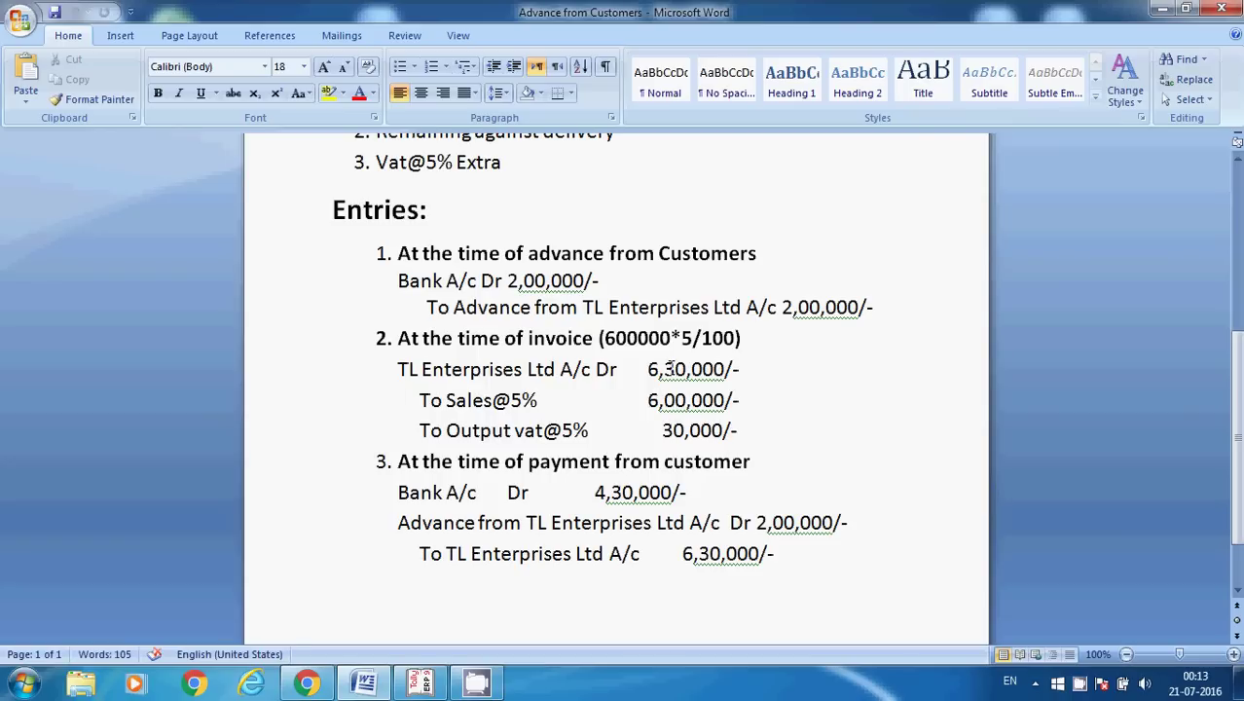
{"action": "left_click_drag", "start_coordinate": [740, 370], "coordinate": [648, 370]}
{"action": "left_click", "coordinate": [761, 383]}
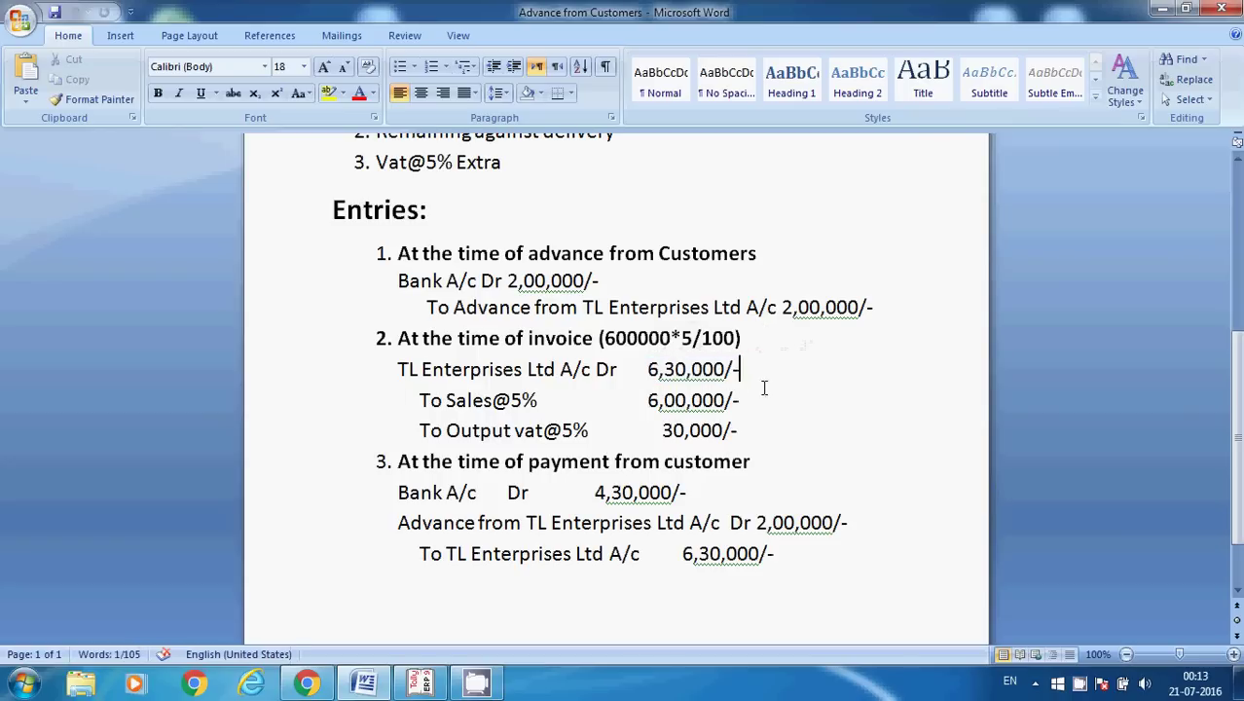
Check entry 3's 2,00,000 advance and 4,30,000/- bank receipt, then return to Gateway of Tally
{"action": "scroll", "coordinate": [615, 454], "scroll_direction": "down", "scroll_amount": 2}
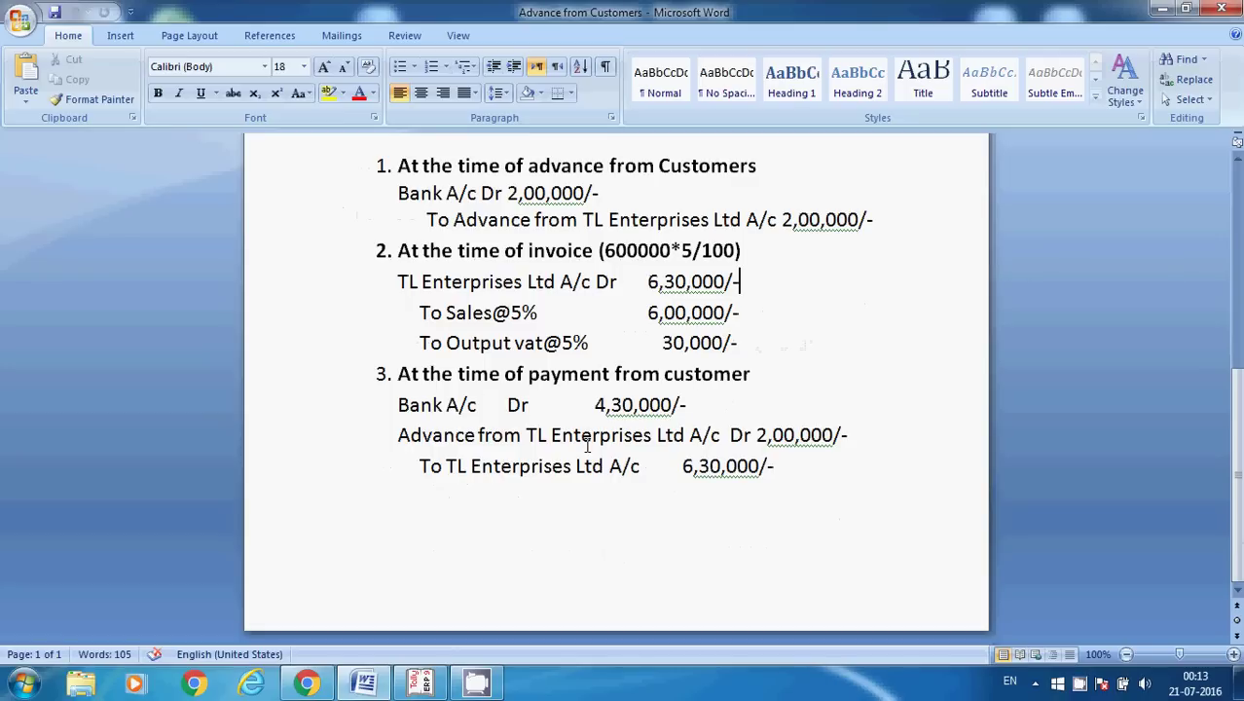
{"action": "left_click", "coordinate": [782, 435]}
{"action": "left_click", "coordinate": [639, 404]}
{"action": "left_click_drag", "start_coordinate": [686, 404], "coordinate": [599, 404]}
{"action": "left_click", "coordinate": [749, 498]}
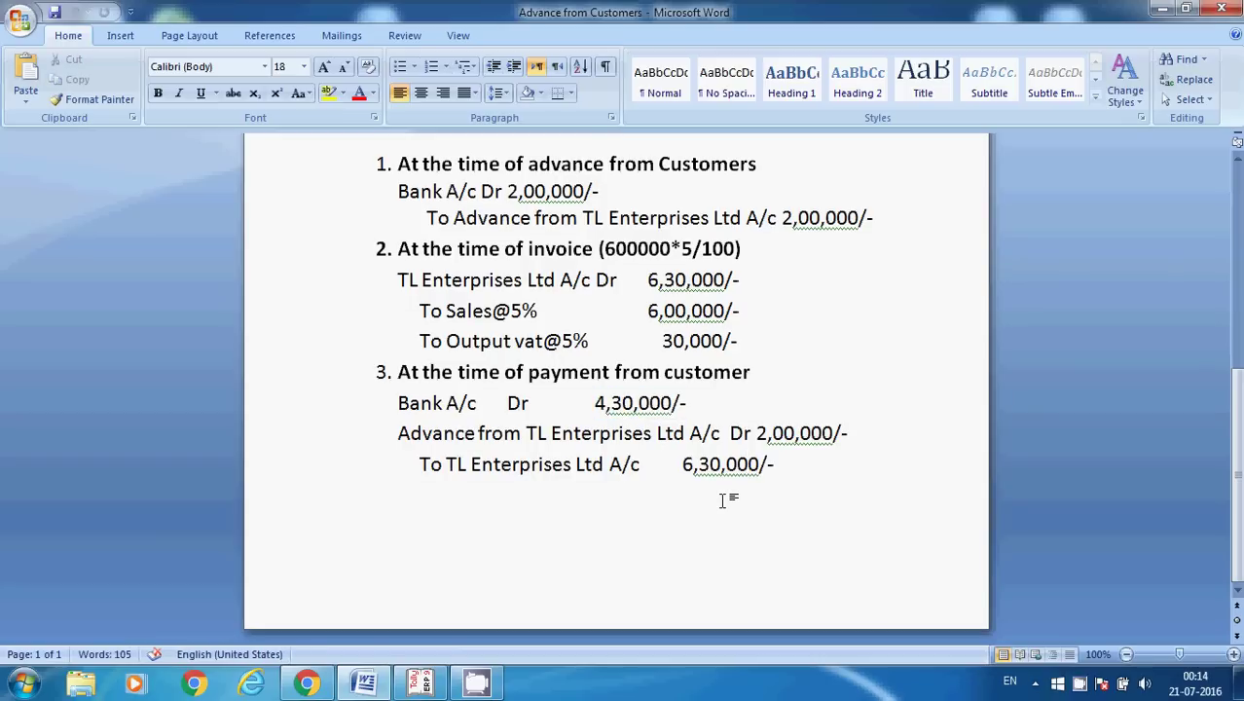
{"action": "scroll", "coordinate": [719, 503], "scroll_direction": "up", "scroll_amount": 2}
{"action": "scroll", "coordinate": [714, 507], "scroll_direction": "up", "scroll_amount": 2}
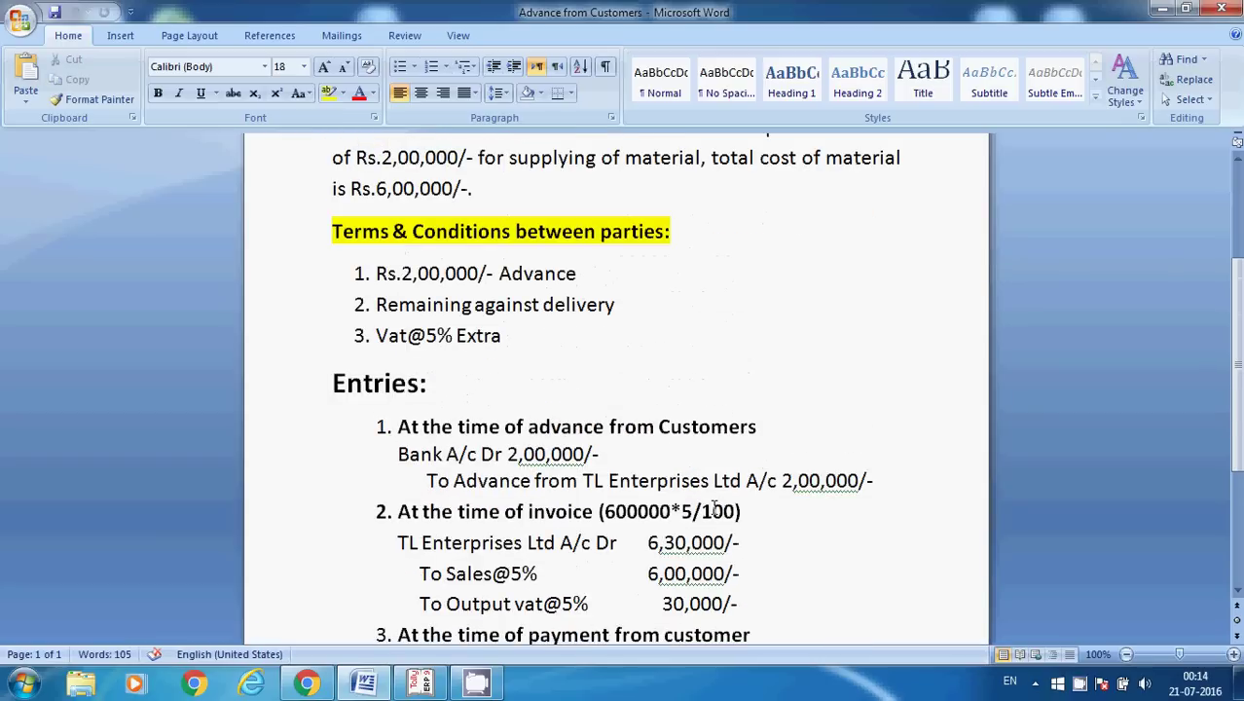
{"action": "left_click", "coordinate": [426, 683]}
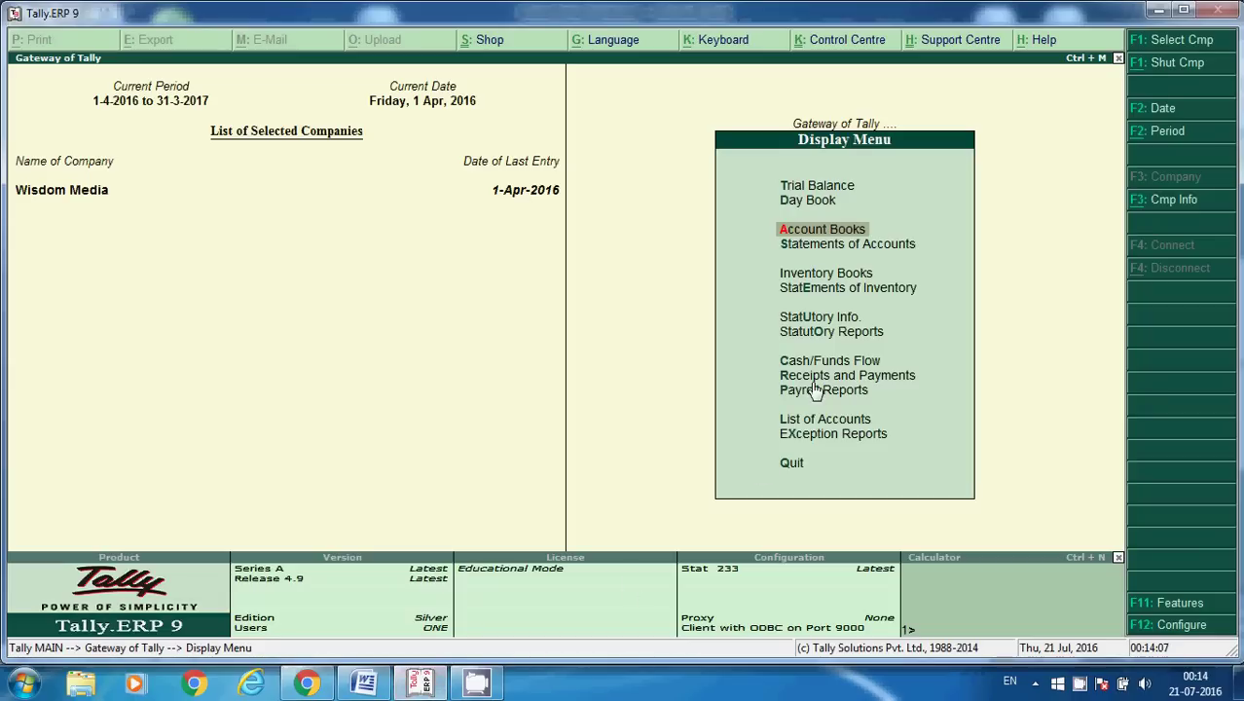
{"action": "key", "text": "Escape"}
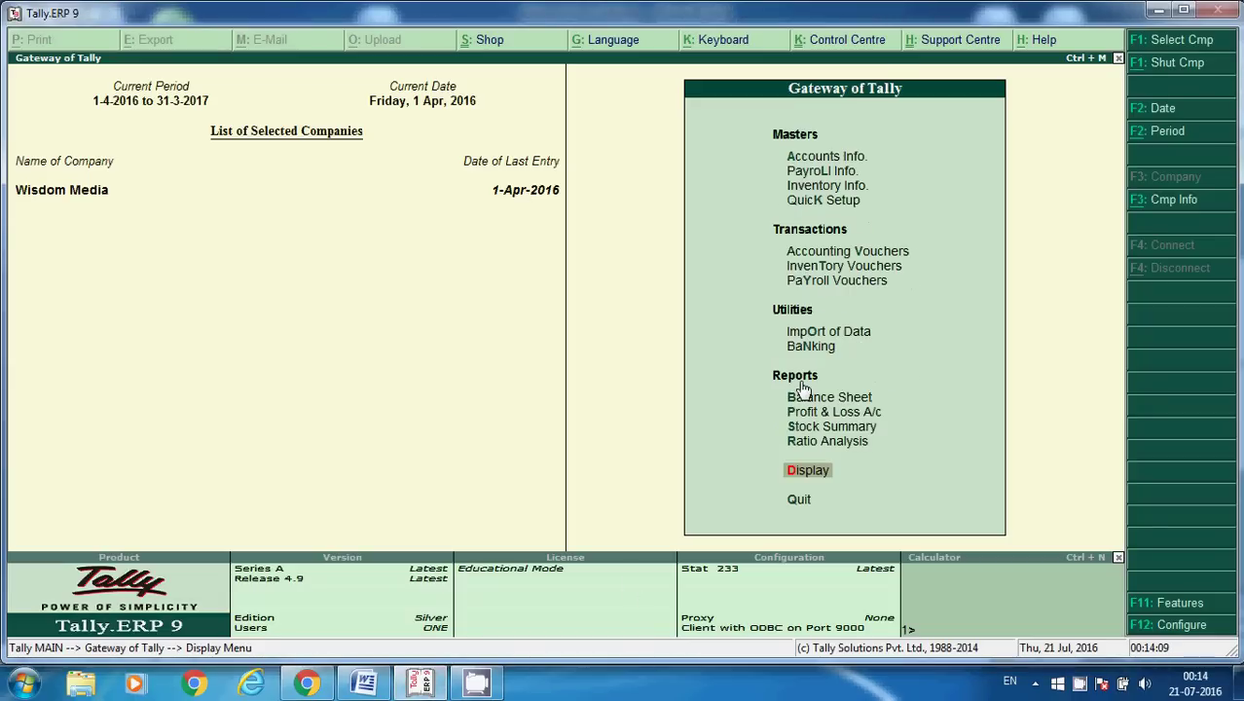